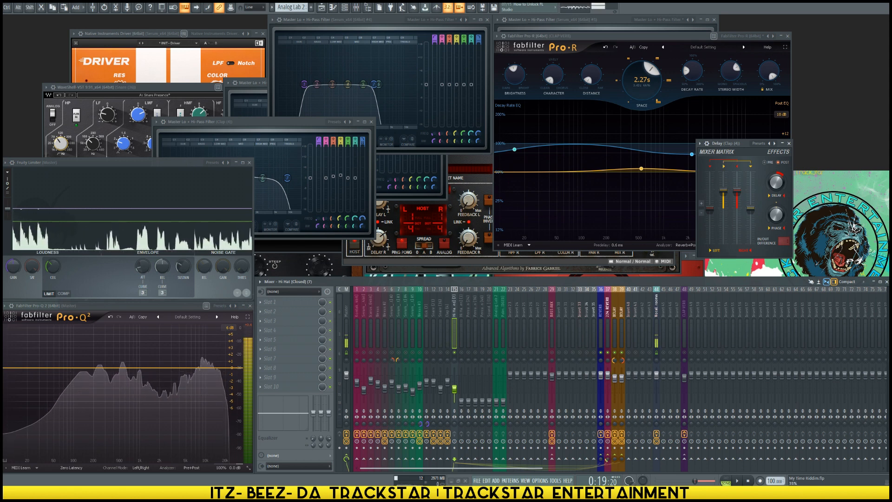
Load Fruity Parametric EQ 2 in the first effect slot of Hi Hat (Closed) and apply the Master Lo + Hi-Pass Filter preset.
key(space)
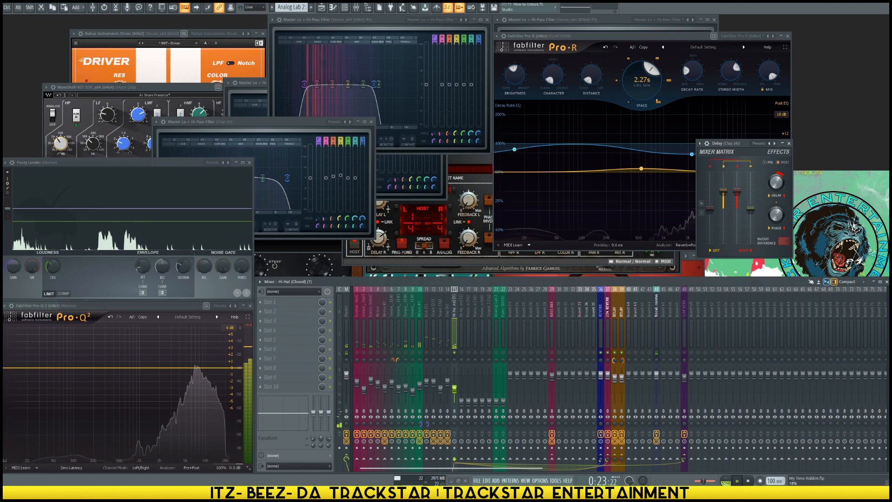
key(space)
click(275, 303)
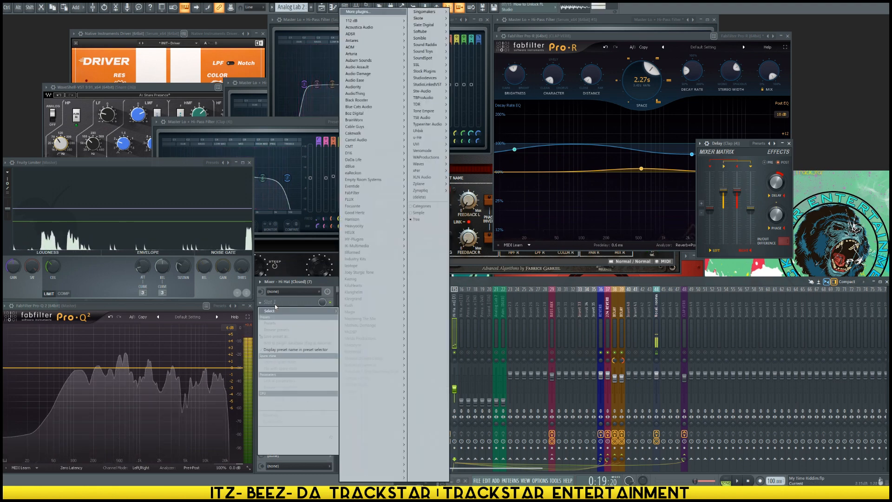
mouse_move(432, 62)
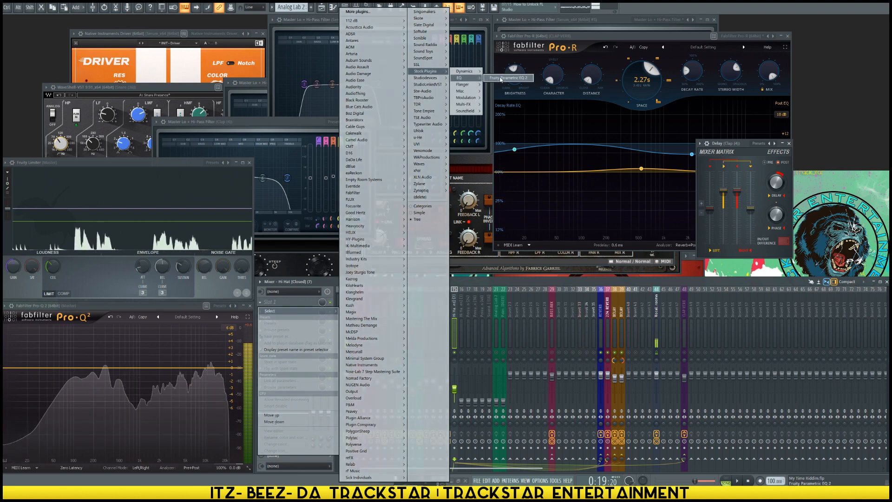
click(510, 78)
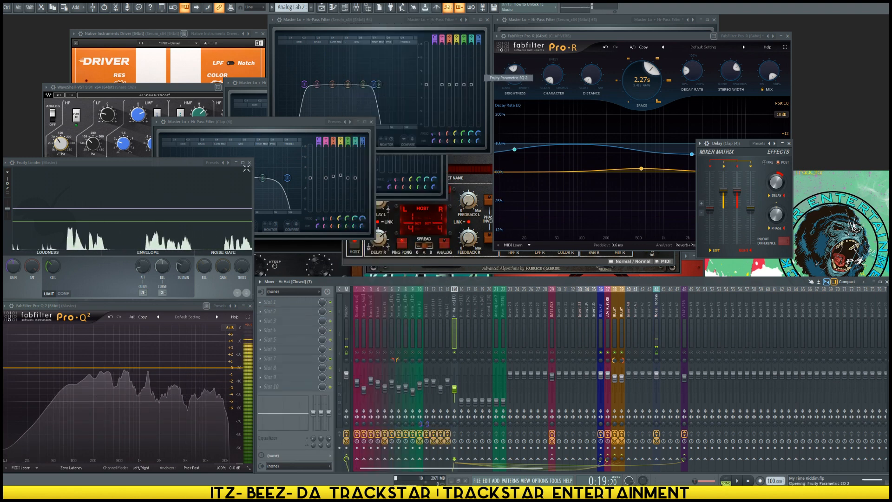
drag(175, 55, 724, 79)
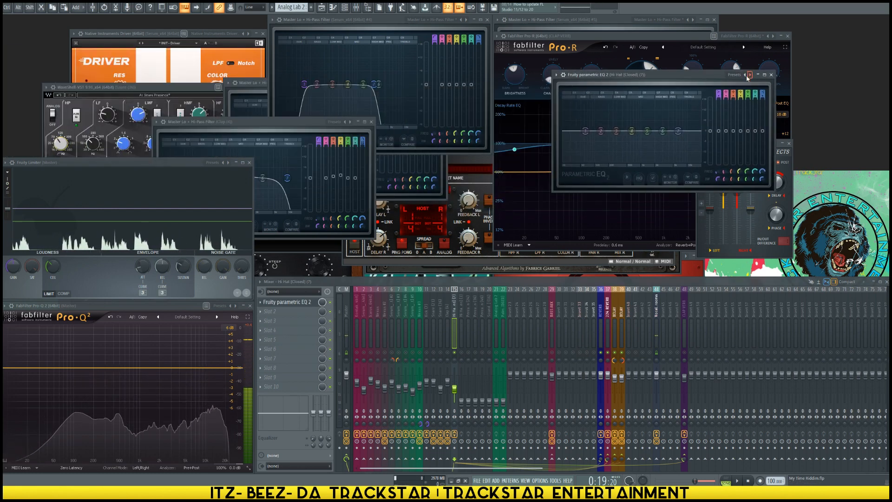
click(749, 76)
click(777, 138)
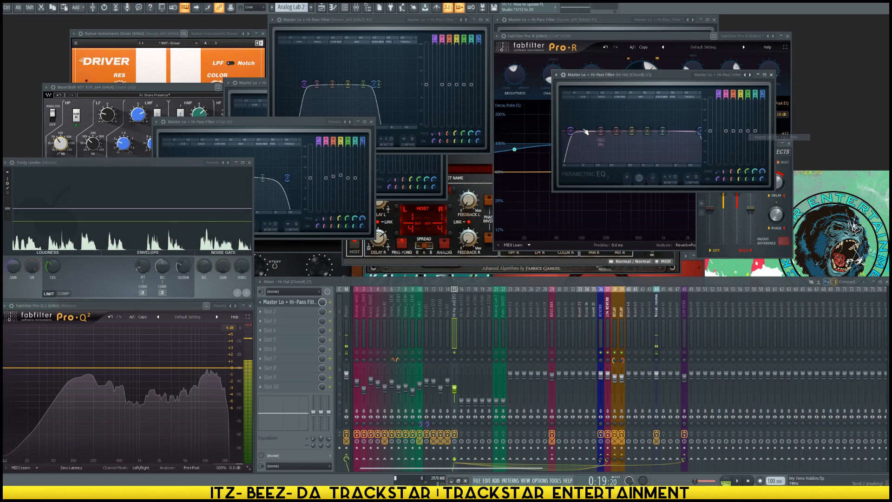
During playback, set the closed hi-hat EQ's high-pass cutoff to about 3229 Hz and reshape the low-pass band with a slight boost.
key(space)
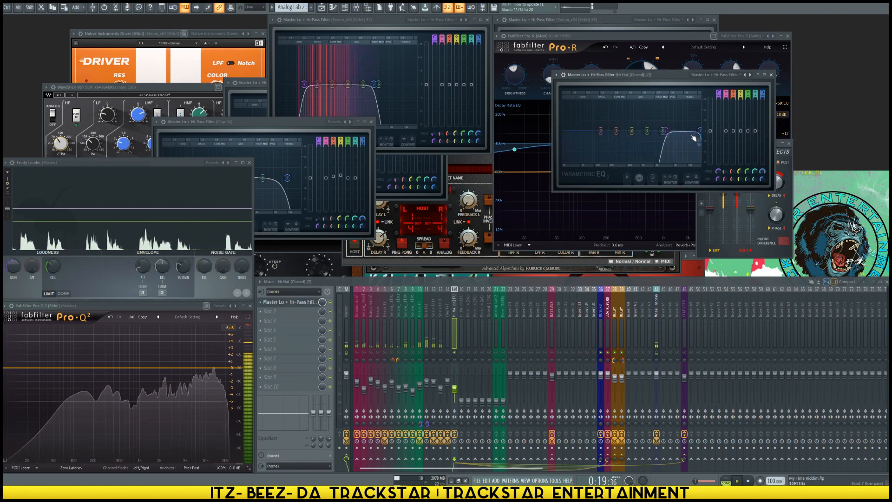
mouse_move(700, 132)
mouse_down()
mouse_move(662, 134)
mouse_move(691, 125)
mouse_up()
scroll(670, 135, up, 5)
drag(670, 135, 665, 136)
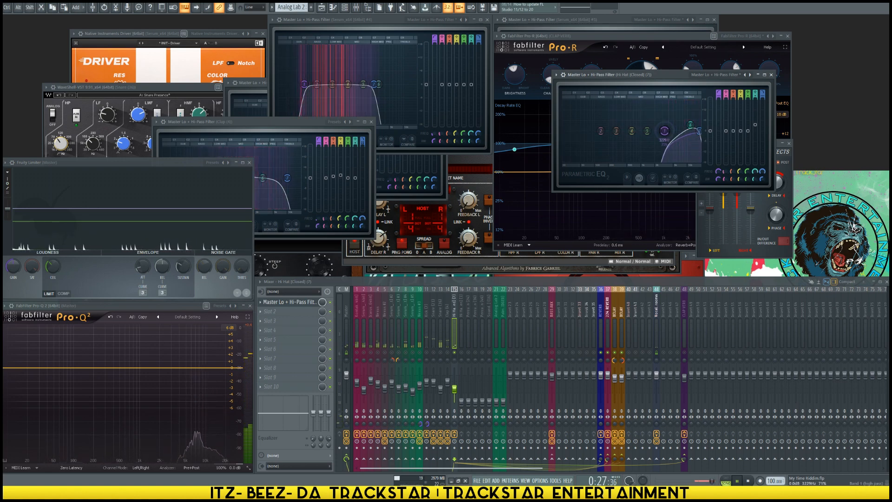
key(space)
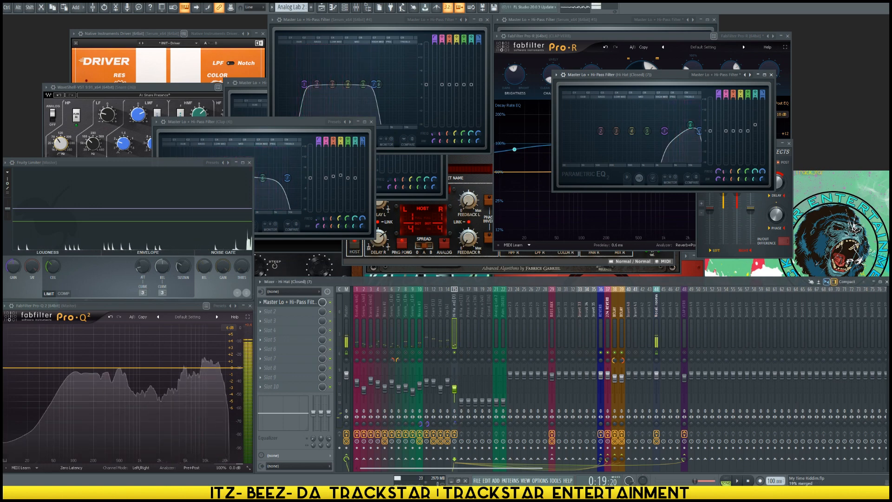
Check the Clap track's effect chain, and load Fruity Stereo Shaper with the Delay preset in the second slot of Hi Hat (Closed).
click(448, 342)
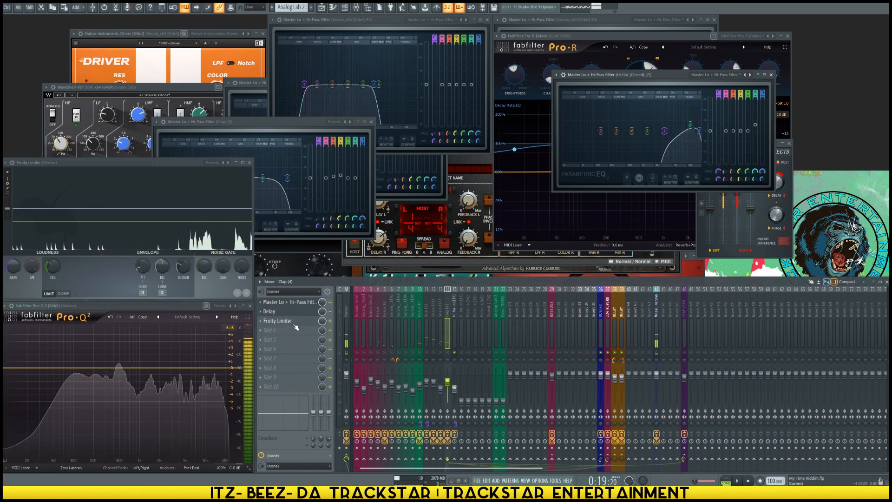
click(454, 314)
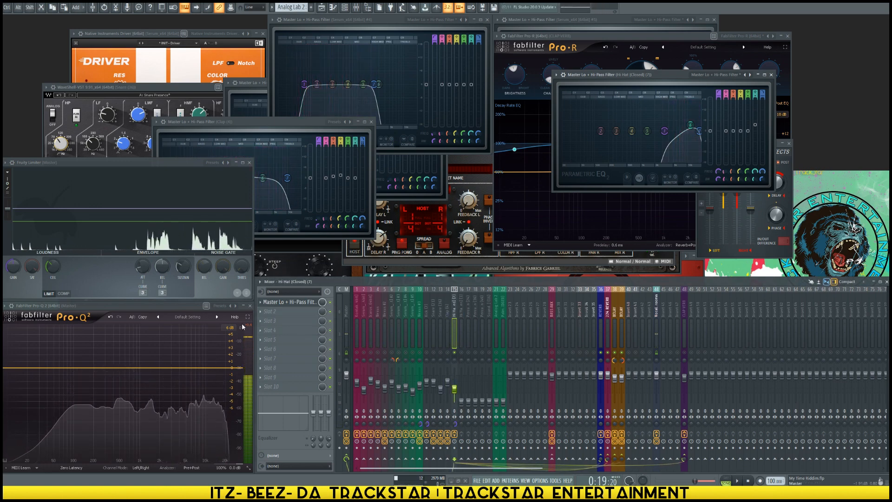
click(280, 315)
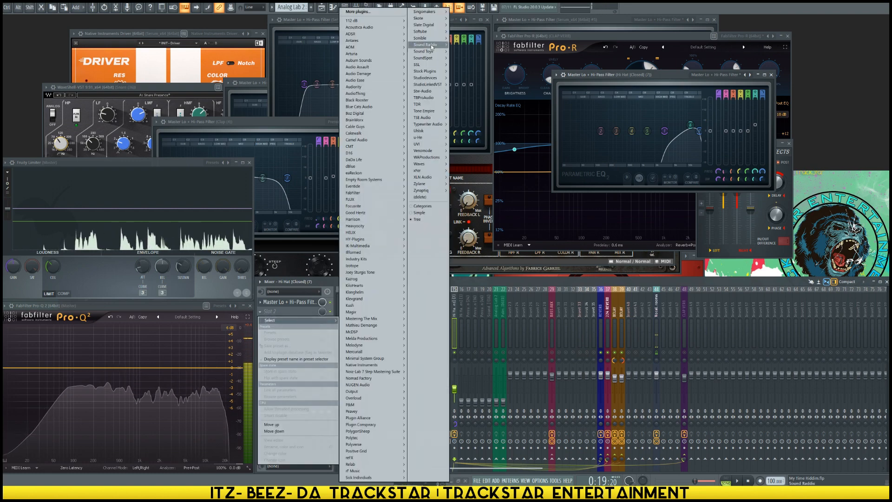
mouse_move(425, 71)
mouse_move(462, 91)
click(507, 111)
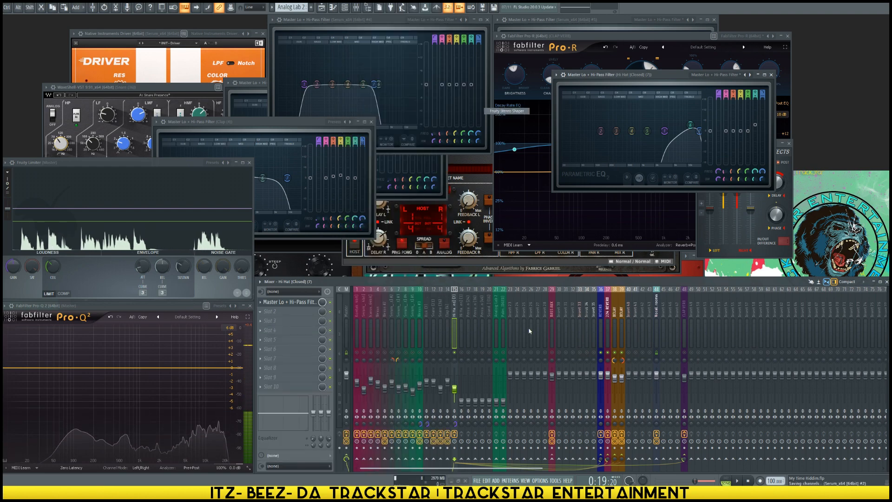
drag(70, 60, 465, 65)
click(488, 66)
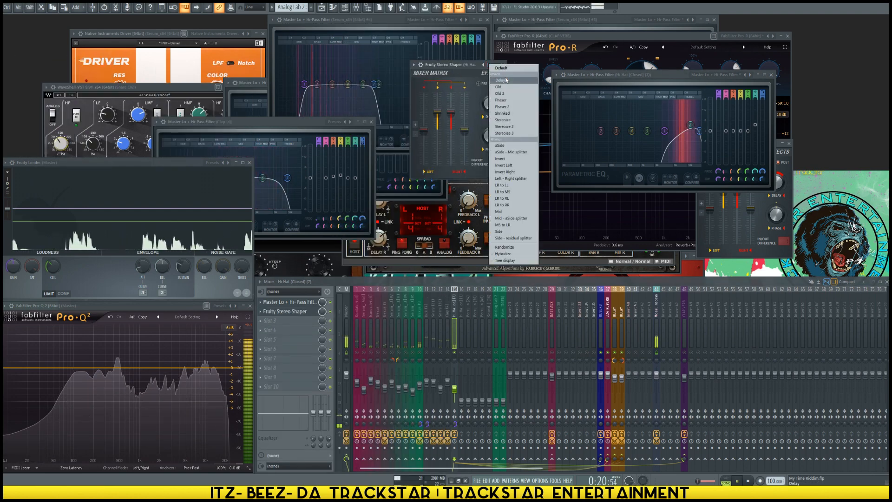
click(500, 80)
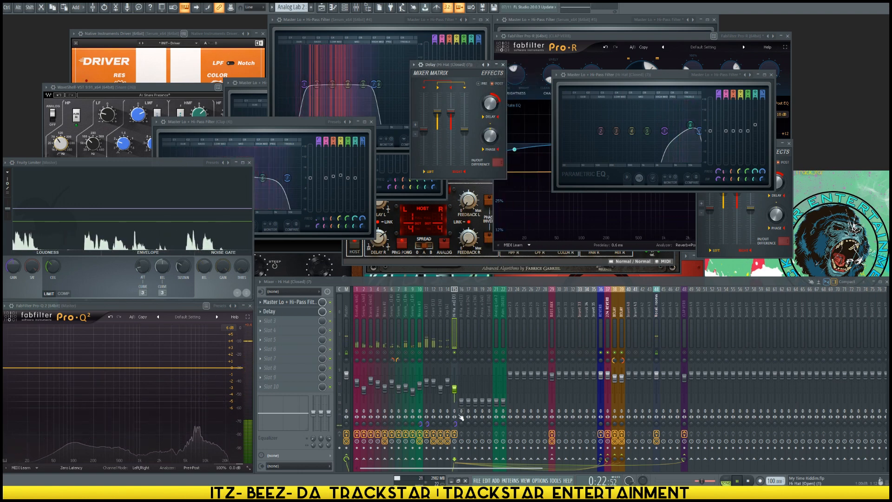
key(space)
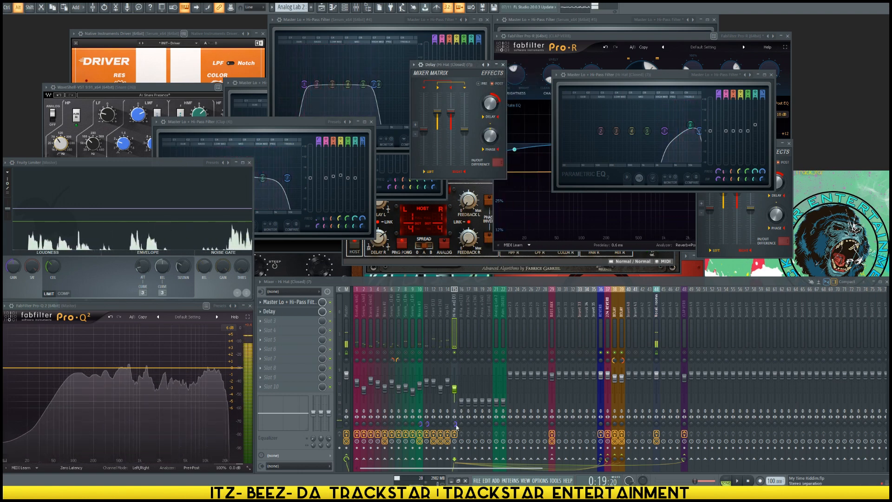
Balance the closed hi-hat against the playing track, setting its volume to about -10.6 dB.
key(space)
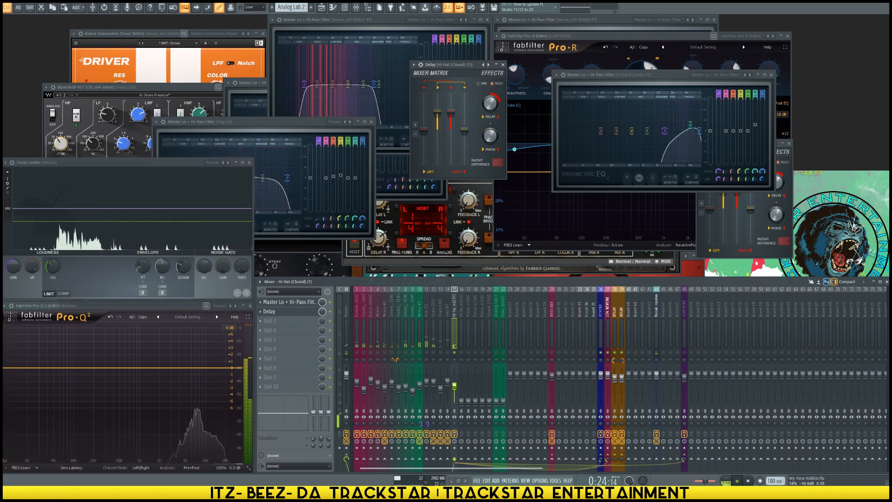
key(space)
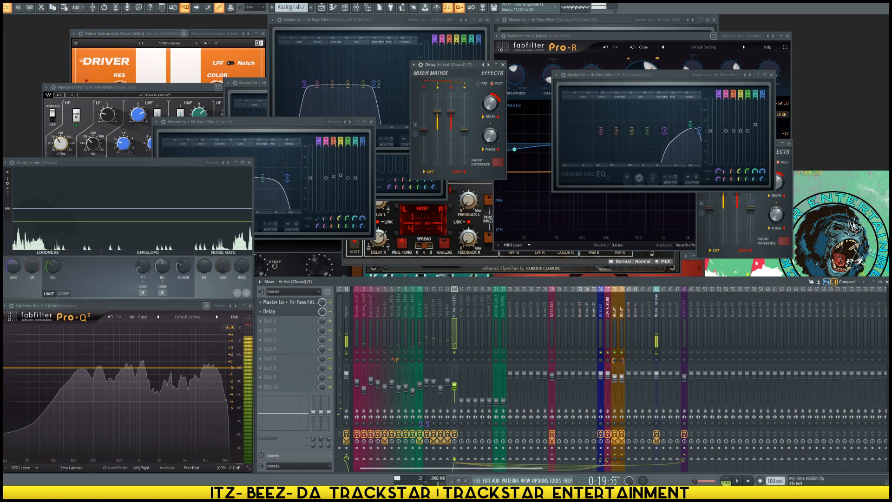
key(space)
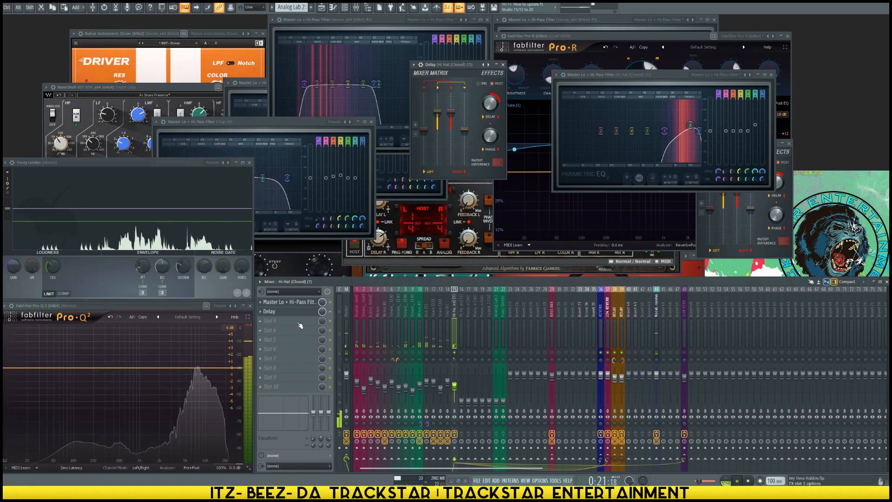
Load Fruity Limiter in the third effect slot of Hi Hat (Closed) and switch it to limiter mode.
click(269, 320)
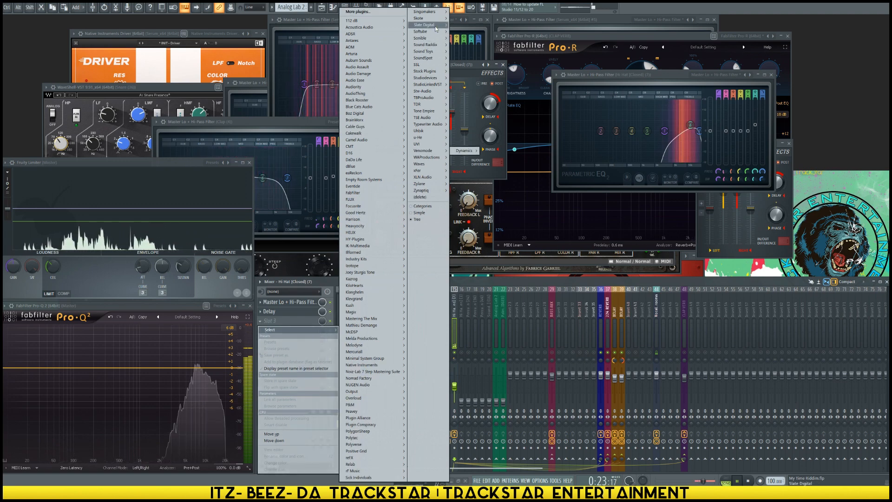
mouse_move(436, 27)
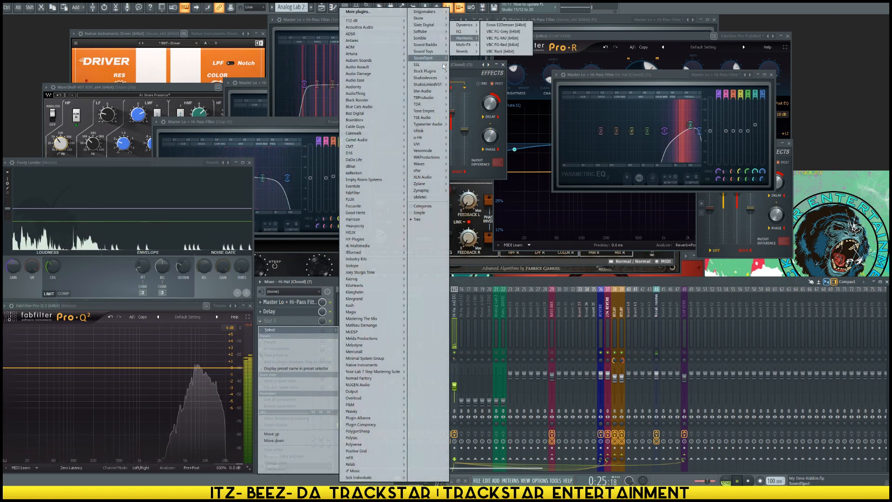
mouse_move(434, 71)
mouse_move(465, 72)
click(503, 72)
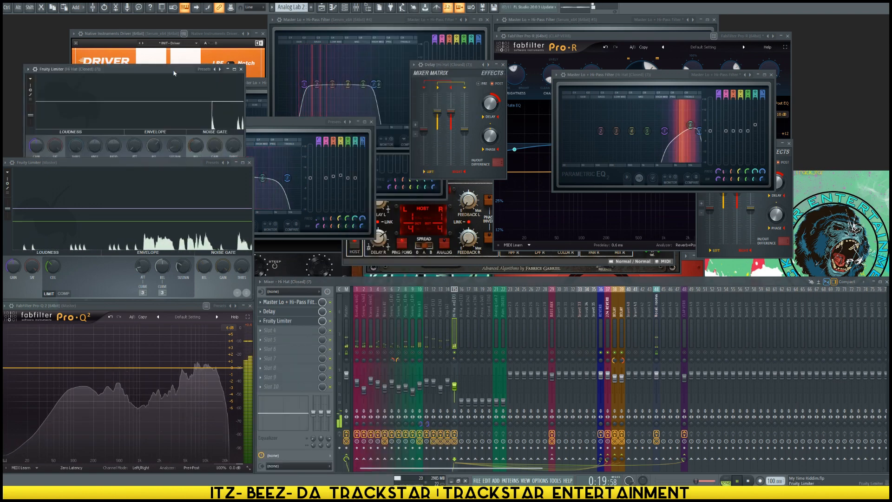
drag(571, 136, 553, 116)
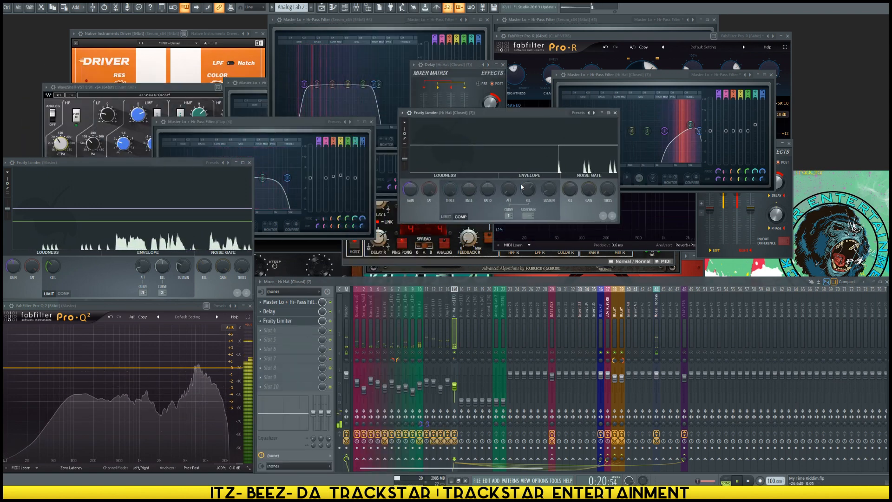
click(446, 217)
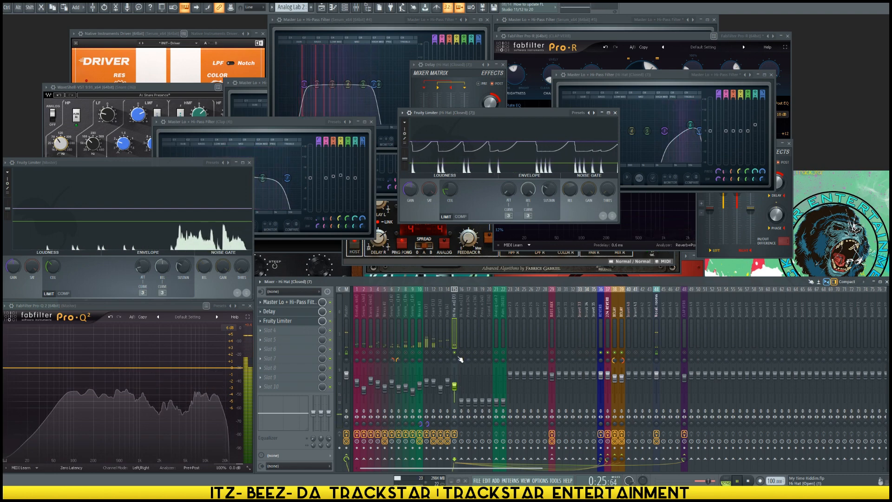
Load Maag EQ4 in the fourth effect slot of Hi Hat (Closed), raise its air gain and audition the sound.
click(270, 330)
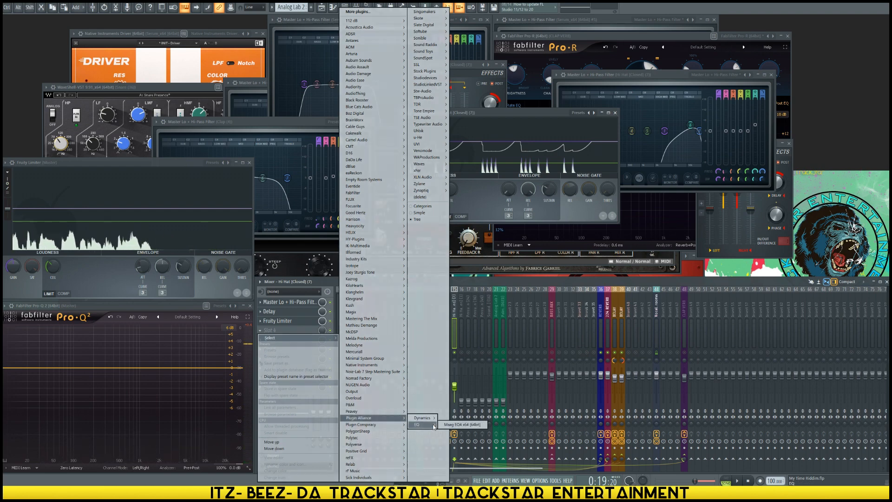
click(463, 424)
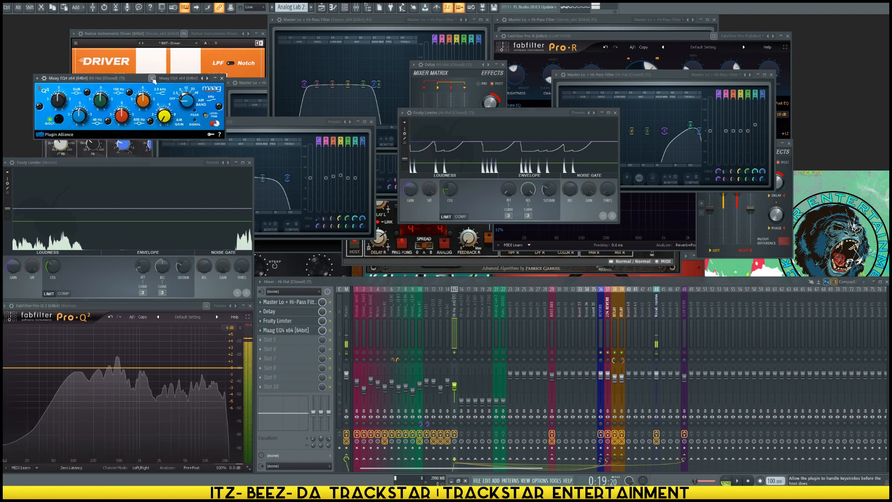
drag(135, 79, 478, 153)
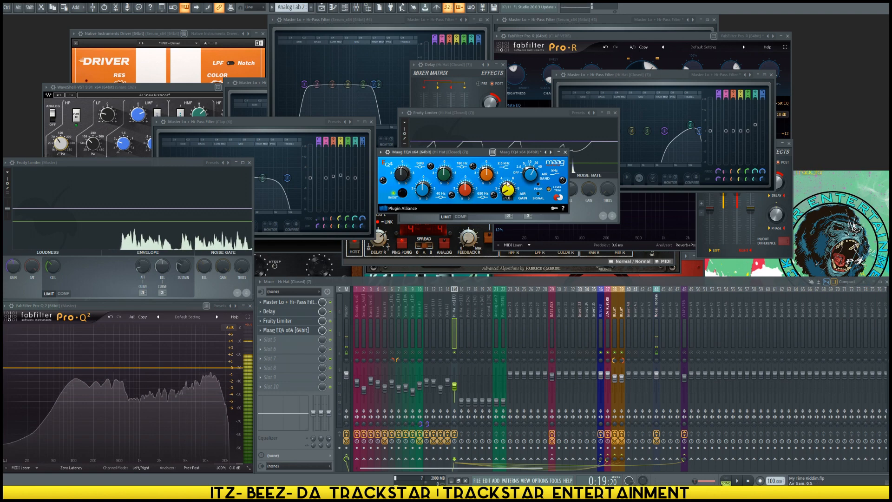
drag(509, 160, 509, 160)
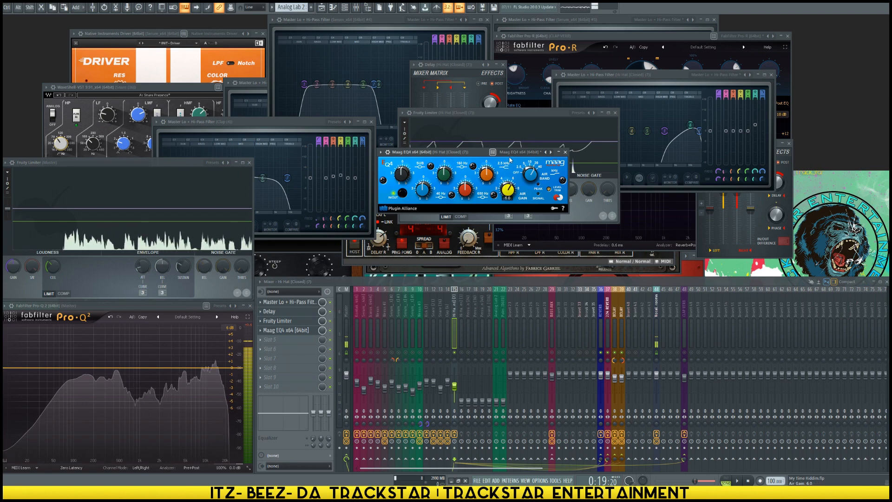
key(space)
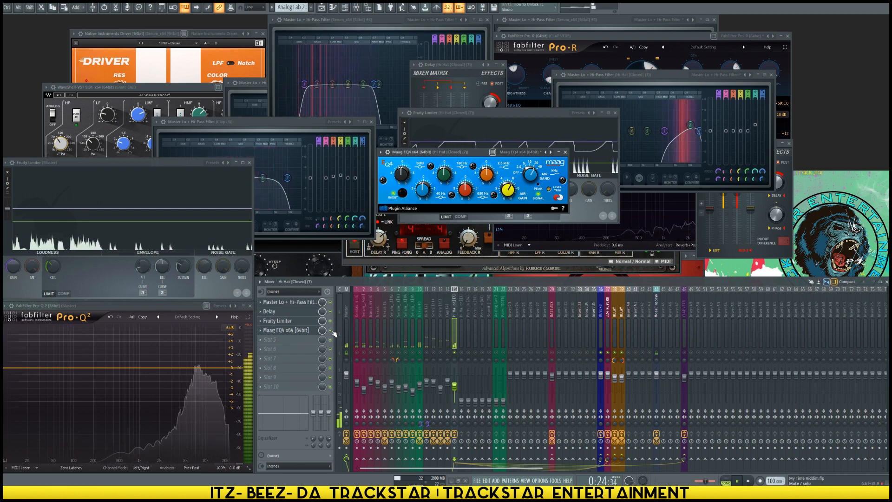
key(space)
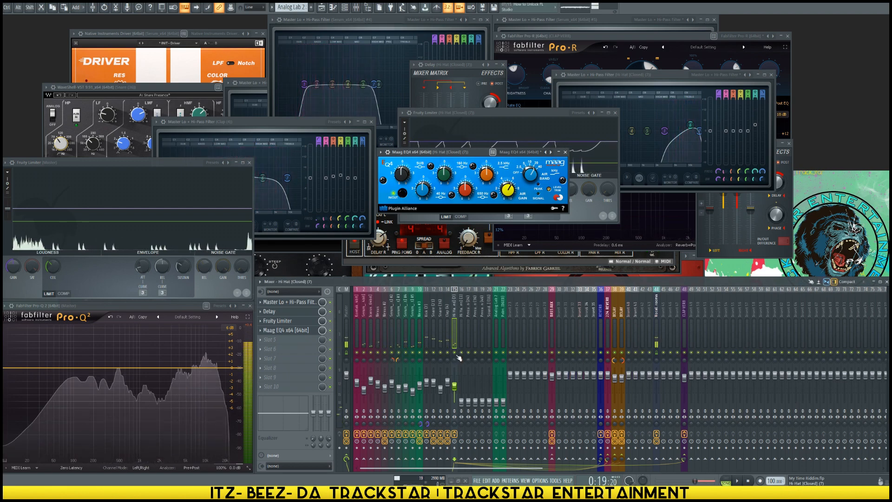
With the mix playing, route the Hi Hat (Open) track to the 224 Reverb track and the purple send track 48.
key(space)
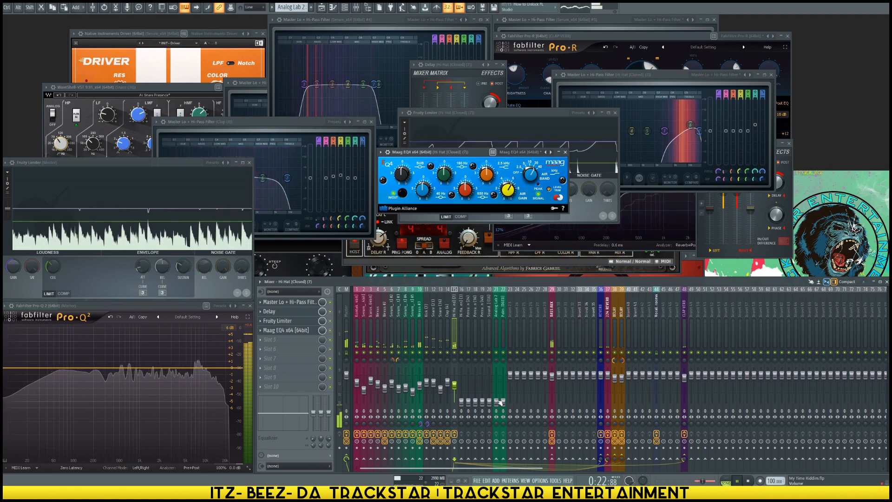
click(461, 401)
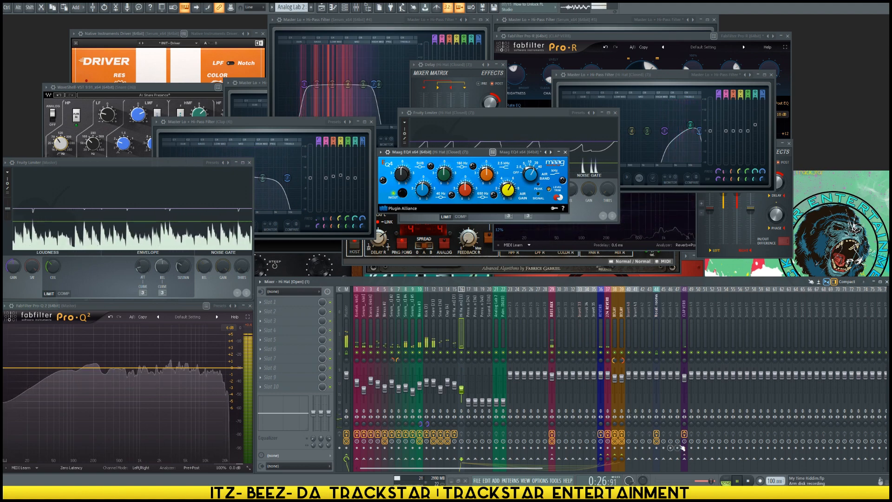
click(685, 460)
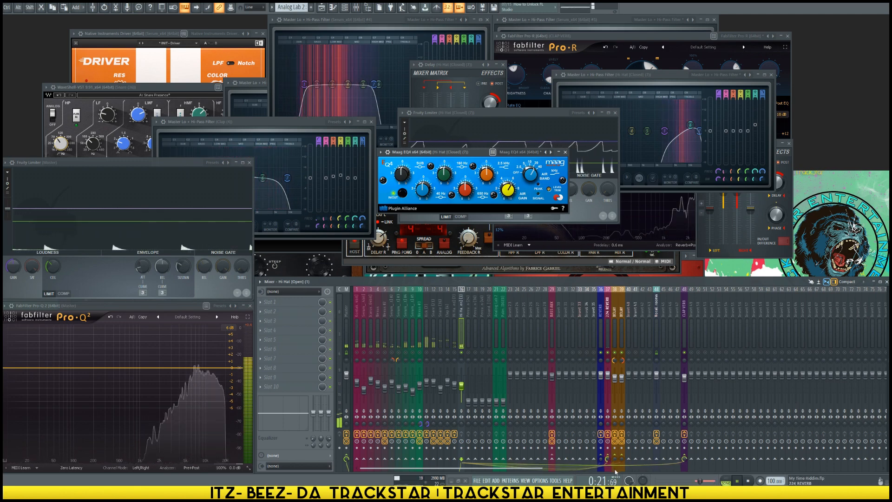
Load Fruity Parametric EQ 2 in the first effect slot of Hi Hat (Open) and apply the Blade Arp preset.
click(297, 302)
mouse_move(298, 311)
mouse_move(439, 71)
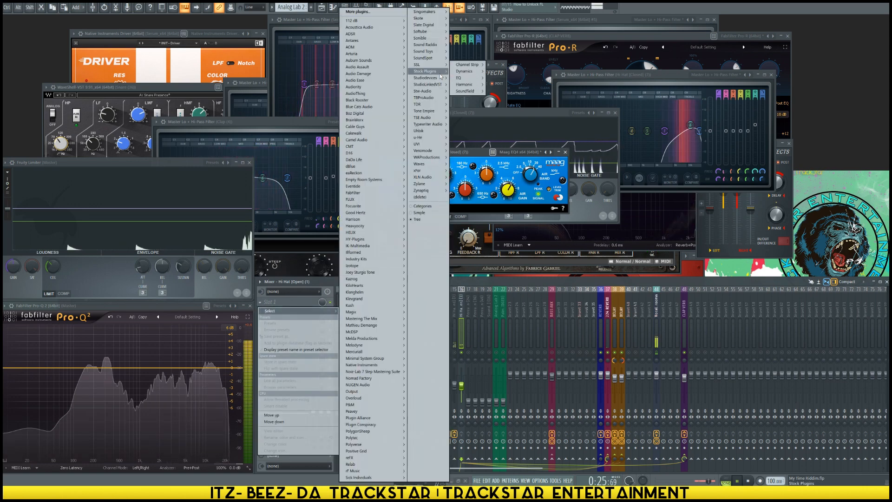
mouse_move(482, 78)
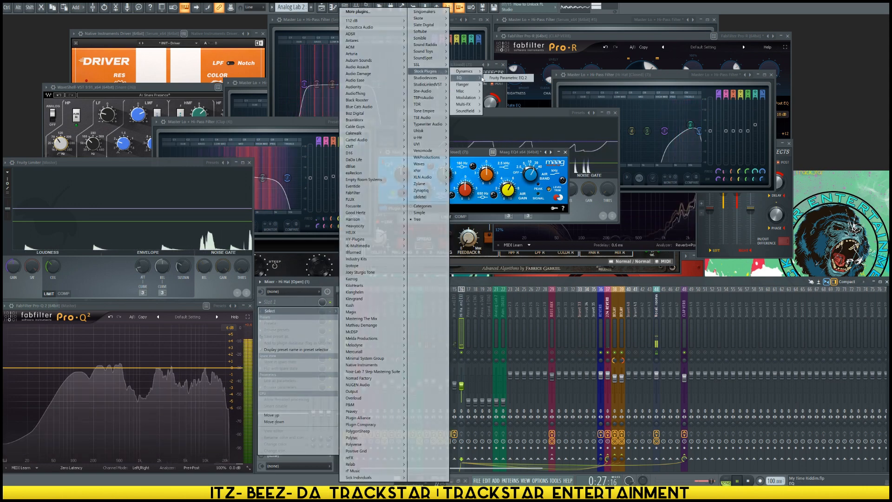
click(508, 77)
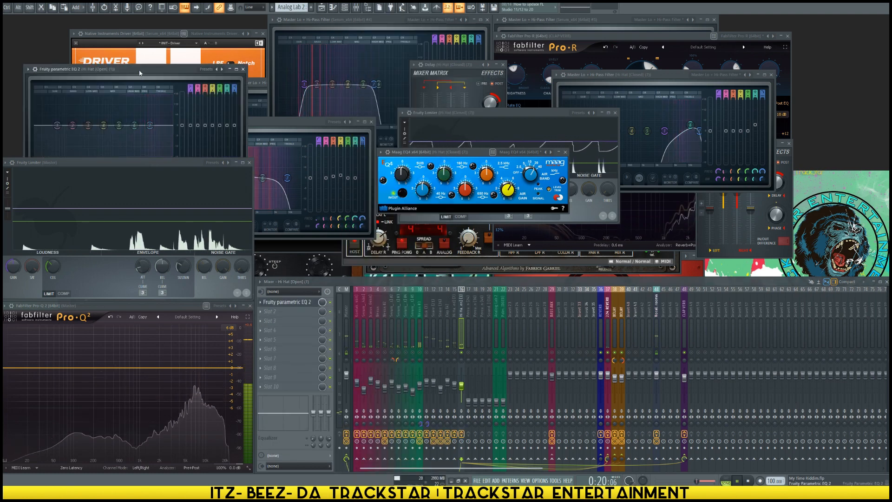
click(585, 112)
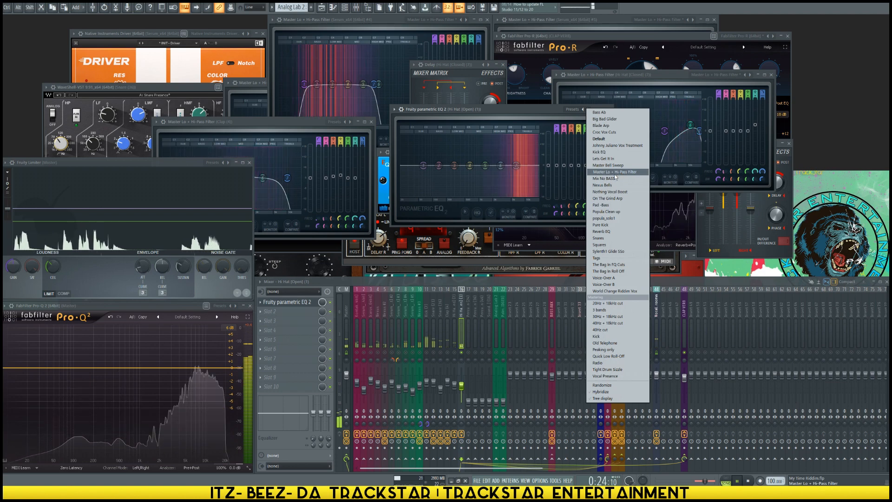
click(604, 125)
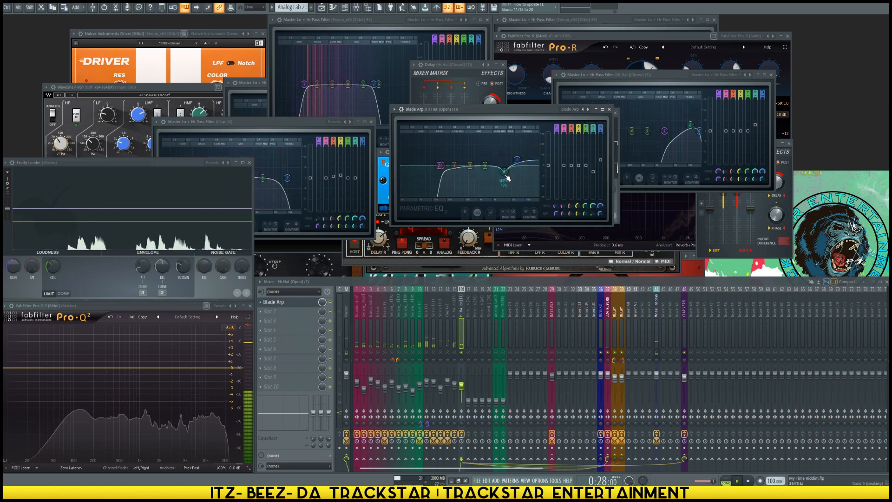
Reshape the open hi-hat's EQ by flattening the upper-mid dip, raising the low cut's frequency and slightly lifting the highs.
drag(508, 178, 500, 163)
drag(440, 166, 463, 165)
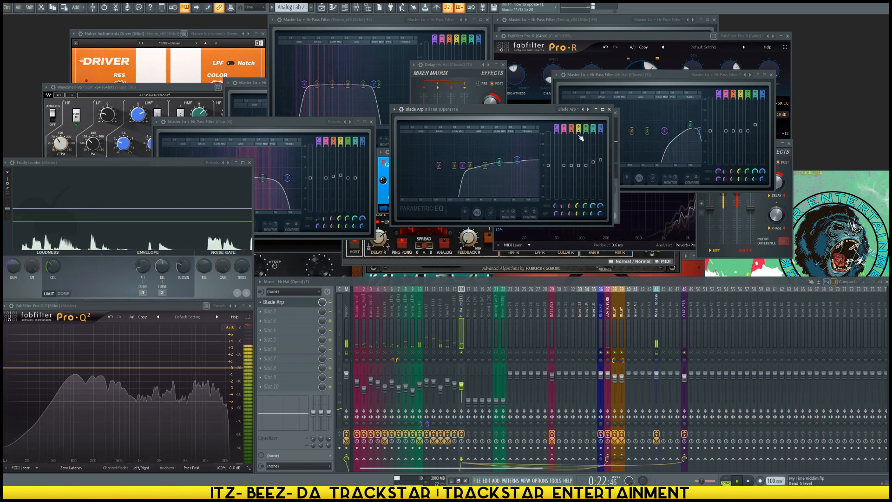
drag(517, 160, 518, 158)
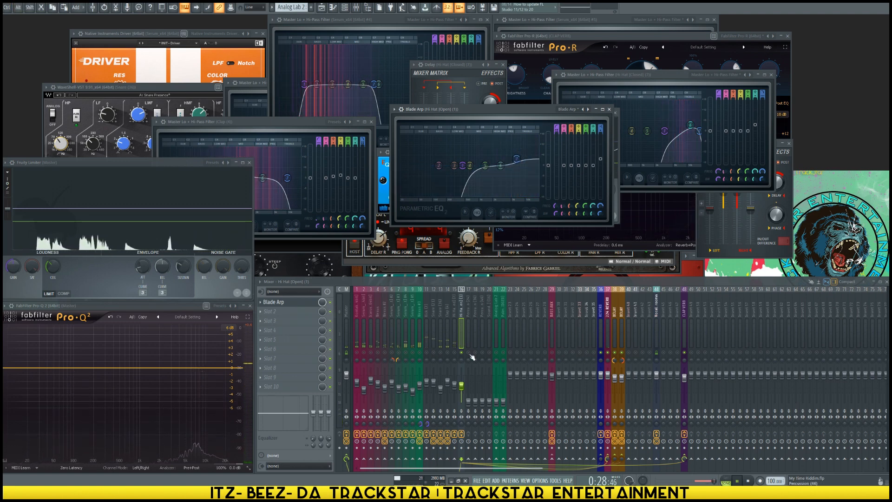
Unsolo the open hi-hat and balance it against the full mix, lowering its volume to about -14.8 dB.
drag(461, 386, 461, 385)
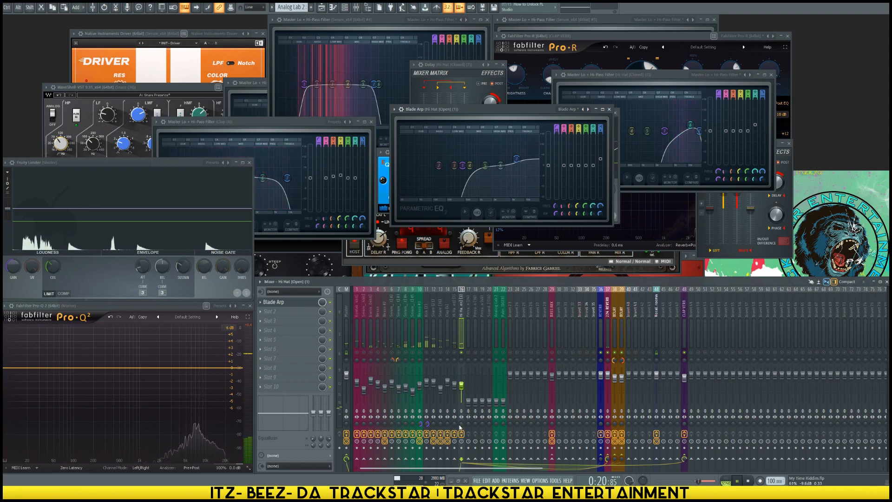
right_click(464, 354)
key(space)
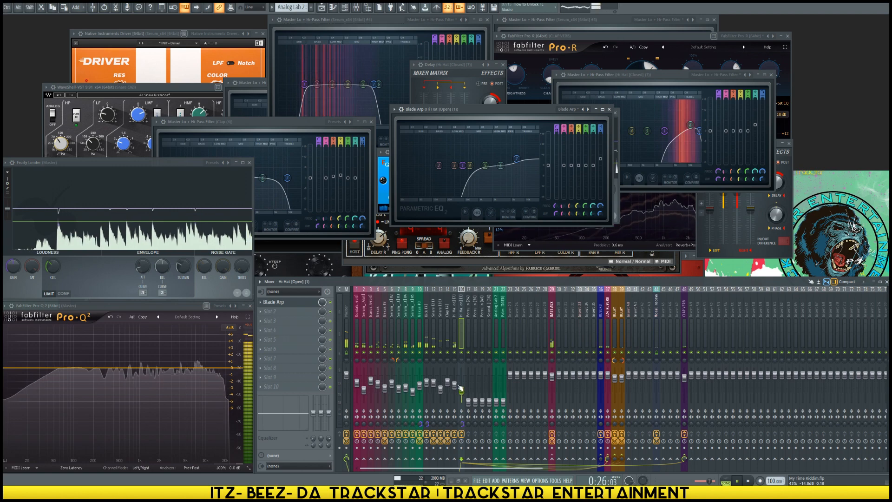
Set the Percussion (24) track's volume to about -11.3 dB in the mix and solo it.
click(470, 404)
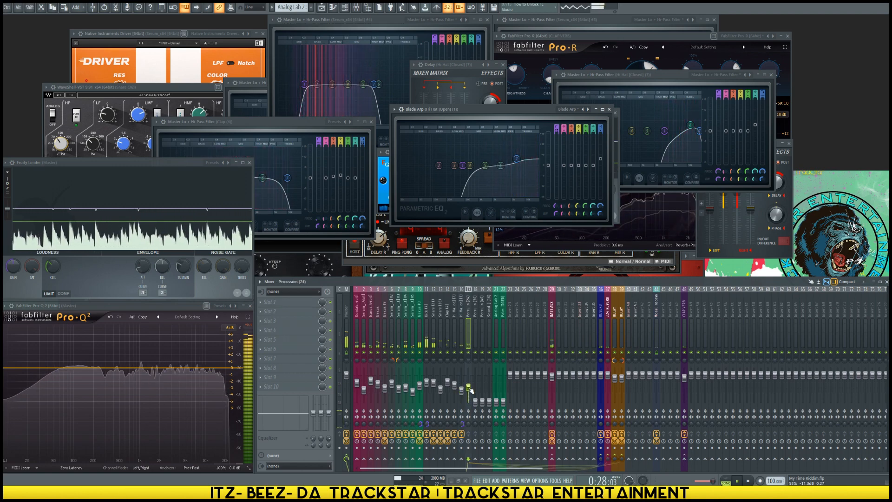
right_click(469, 352)
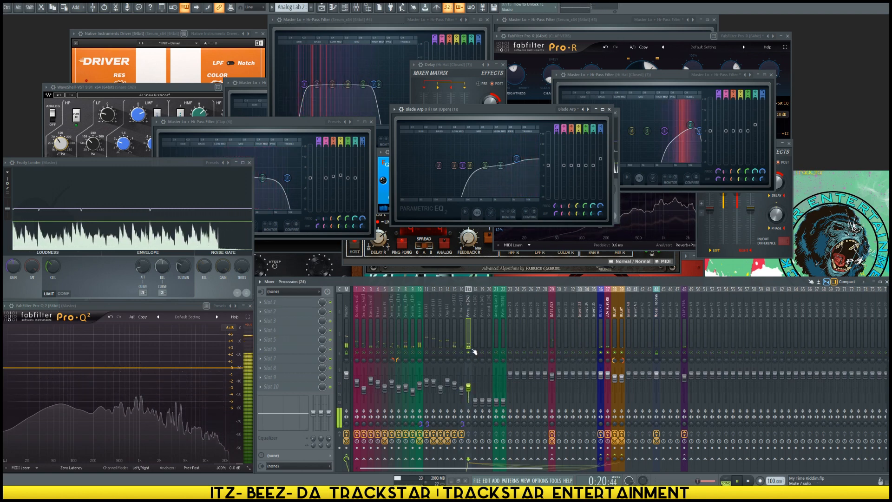
key(space)
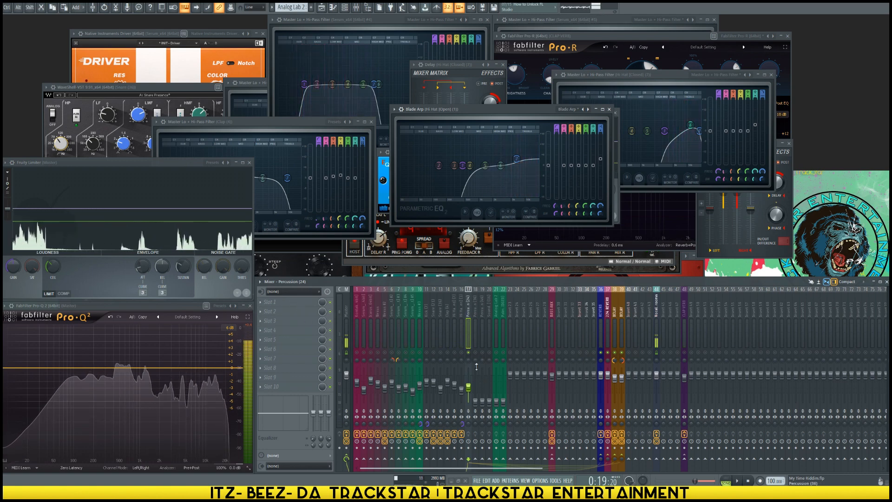
key(space)
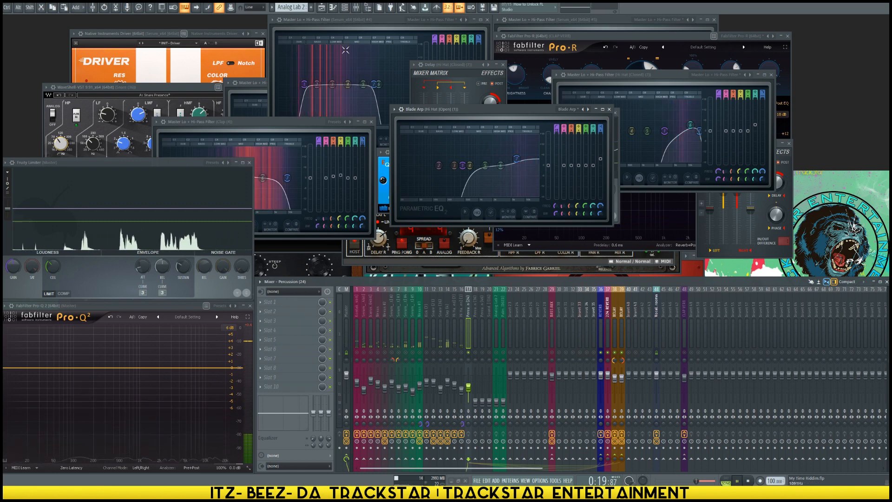
Bring up the playlist, find the Percussion (24) clip in the drum section and open its sample settings.
click(345, 8)
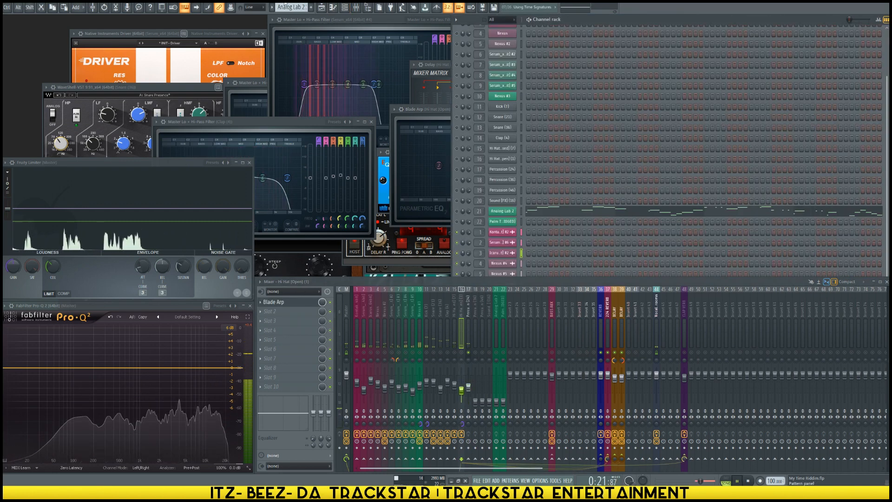
click(321, 8)
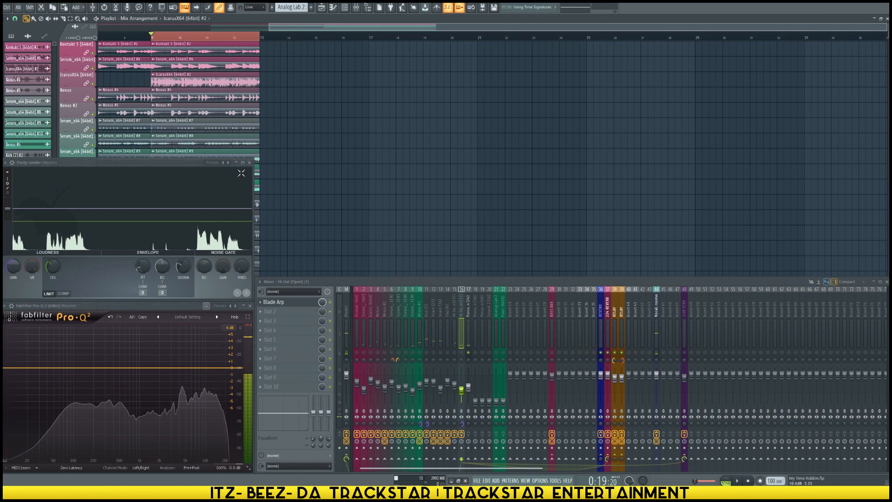
drag(284, 28, 139, 29)
scroll(461, 143, down, 5)
scroll(452, 145, down, 6)
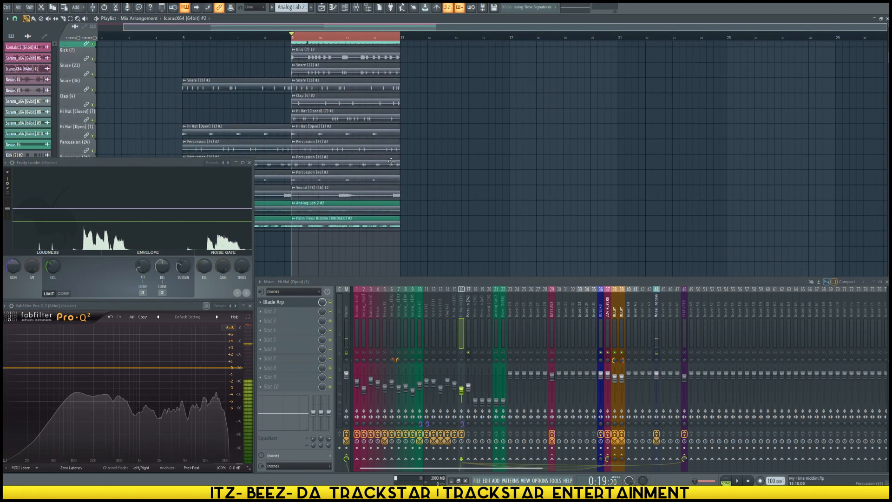
double_click(323, 146)
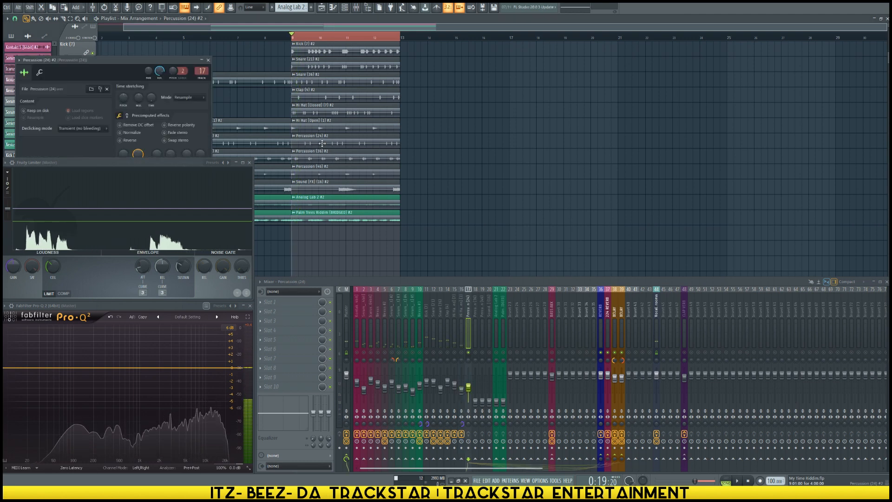
Normalize the Percussion (24) audio clip and play it back.
drag(131, 60, 569, 110)
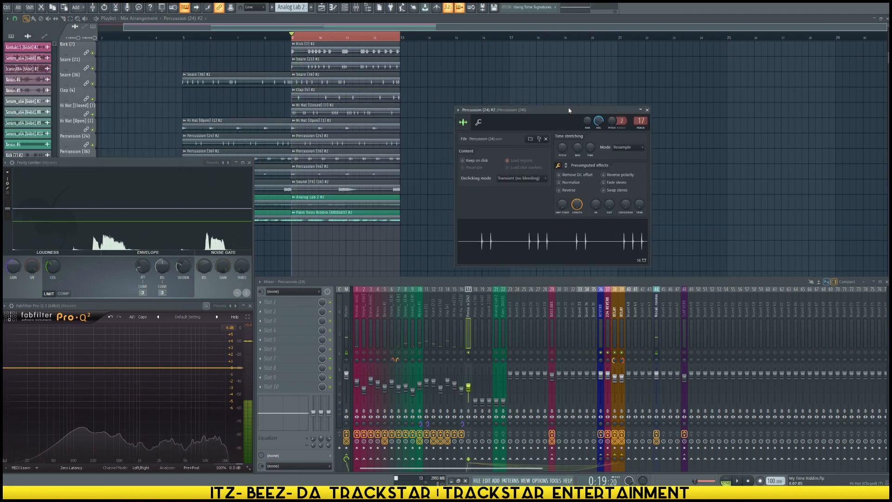
click(575, 184)
key(space)
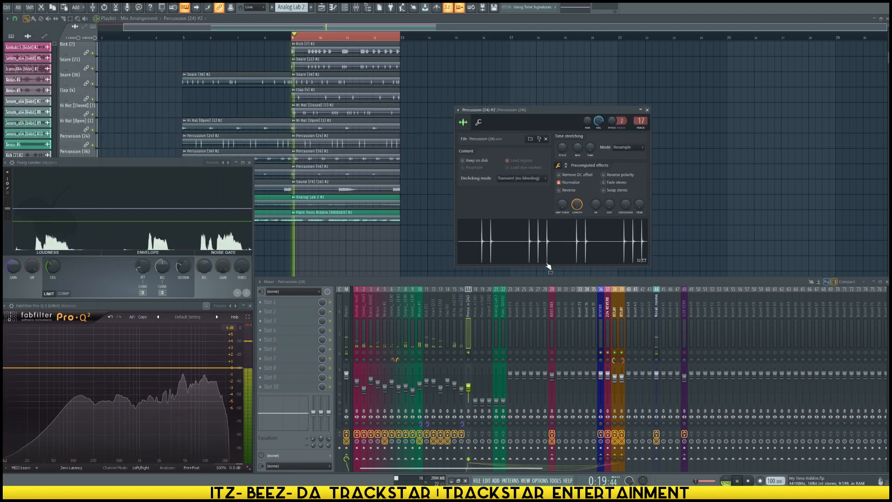
Route the Percussion (24) track to the 224 Reverb track and audition the soloed loop.
key(space)
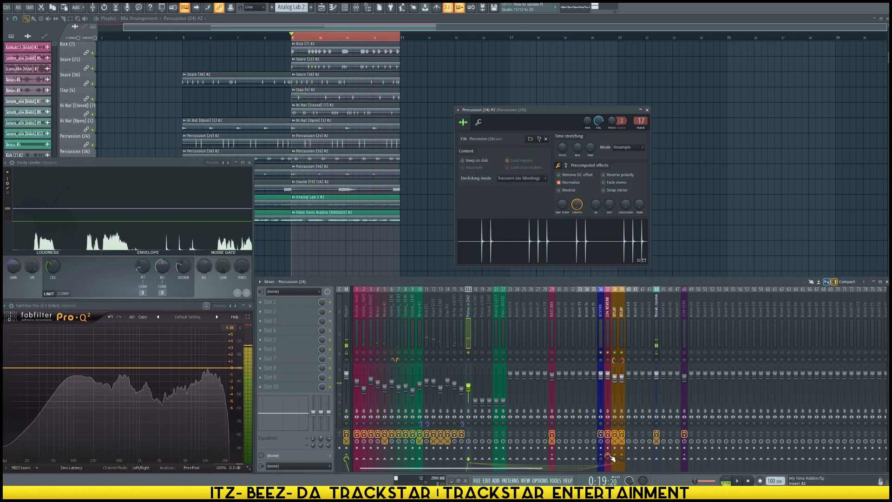
key(space)
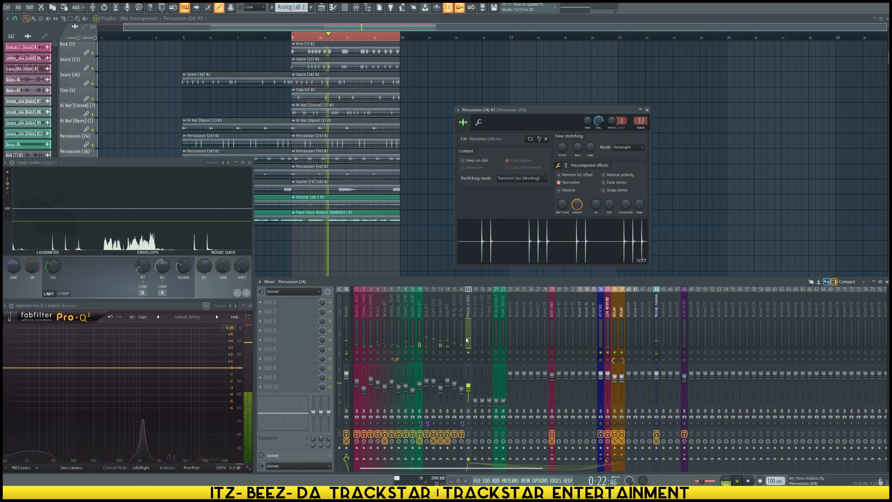
key(space)
Load Fruity Parametric EQ 2 in the first effect slot of Percussion (24) and apply the Master Lo + Hi-Pass Filter preset.
click(282, 302)
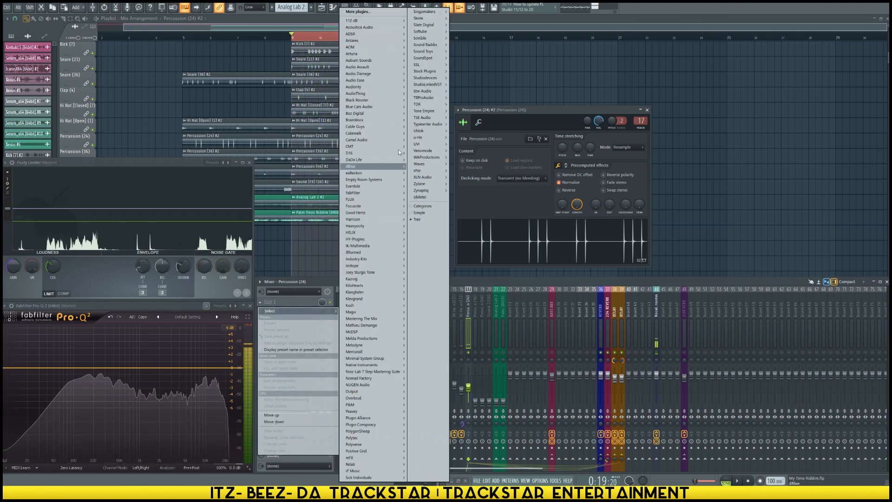
mouse_move(425, 71)
mouse_move(468, 78)
click(509, 78)
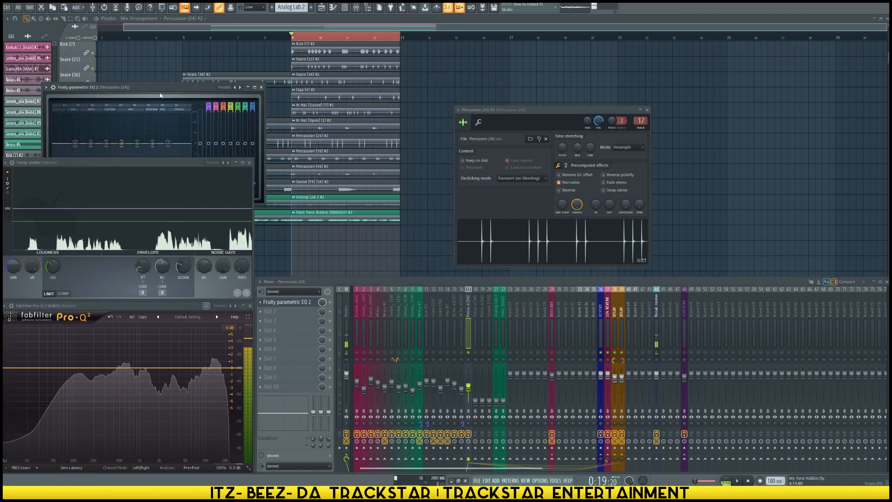
drag(162, 89, 599, 110)
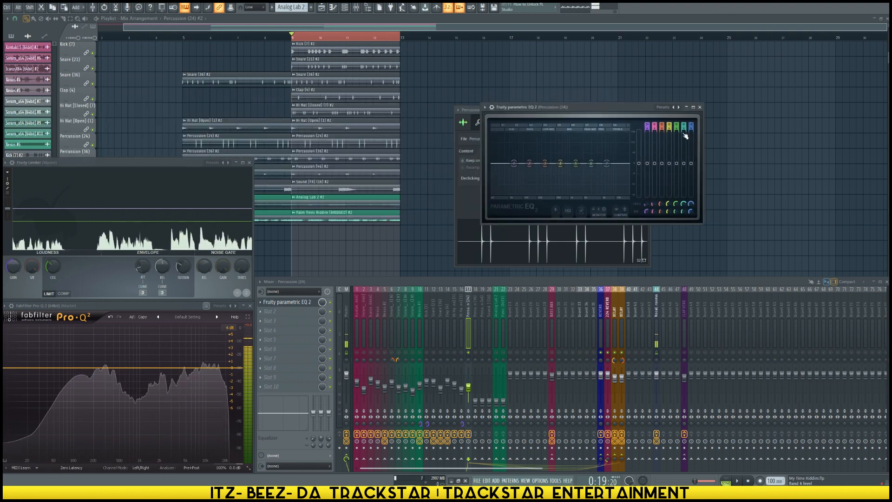
click(680, 107)
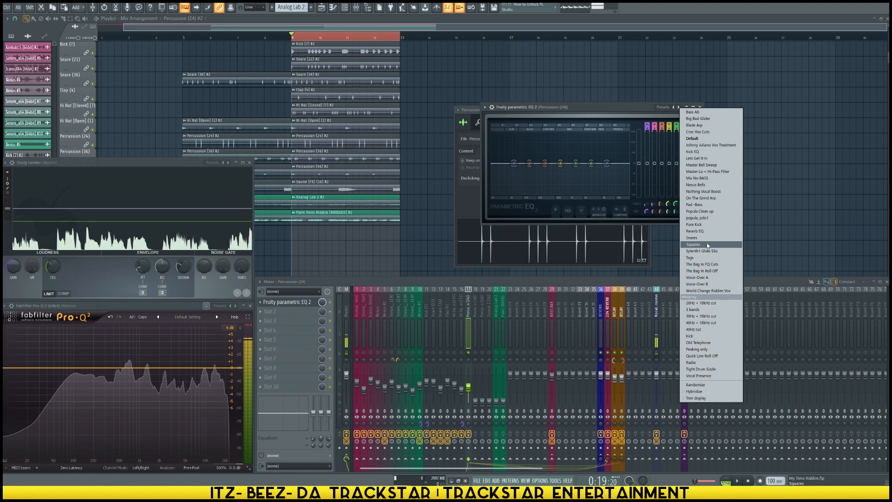
click(702, 171)
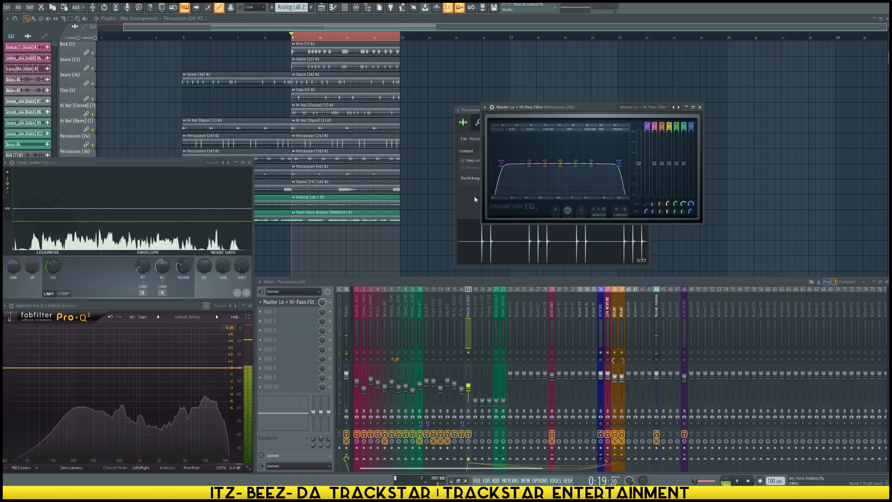
drag(587, 108, 732, 134)
drag(568, 112, 475, 121)
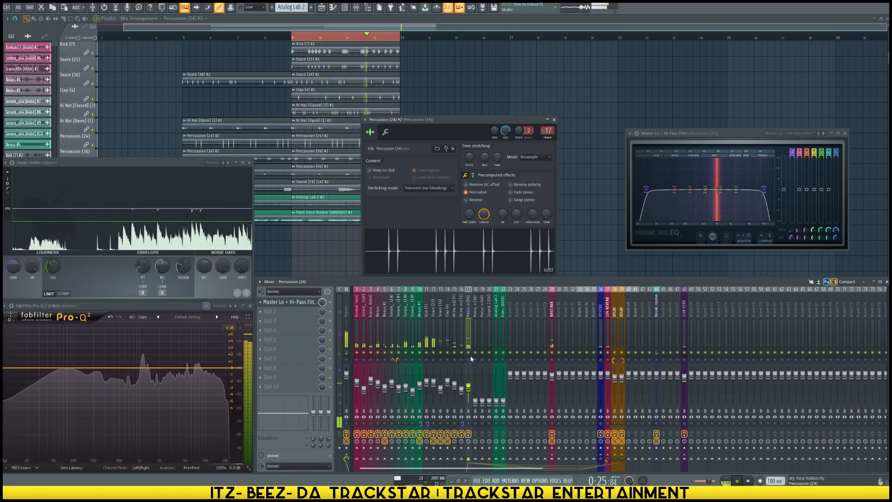
Load the Soundtoys PanMan plugin in the second effect slot of Percussion (24).
click(294, 311)
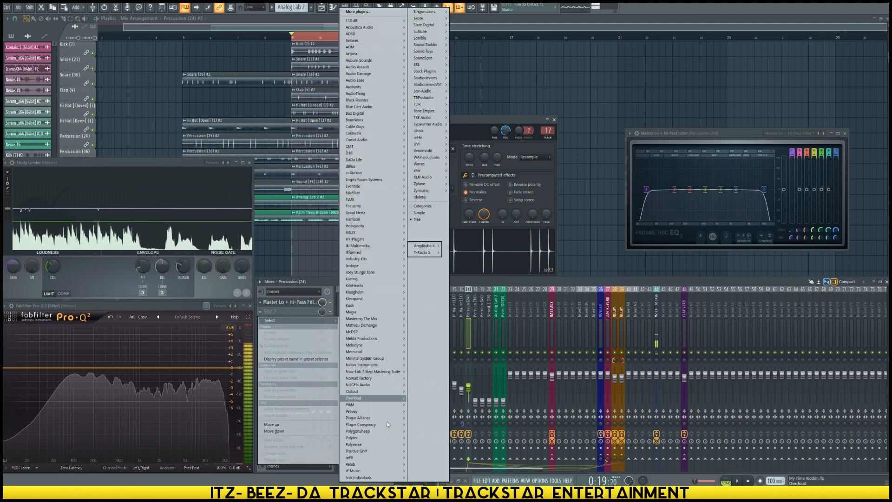
mouse_move(424, 51)
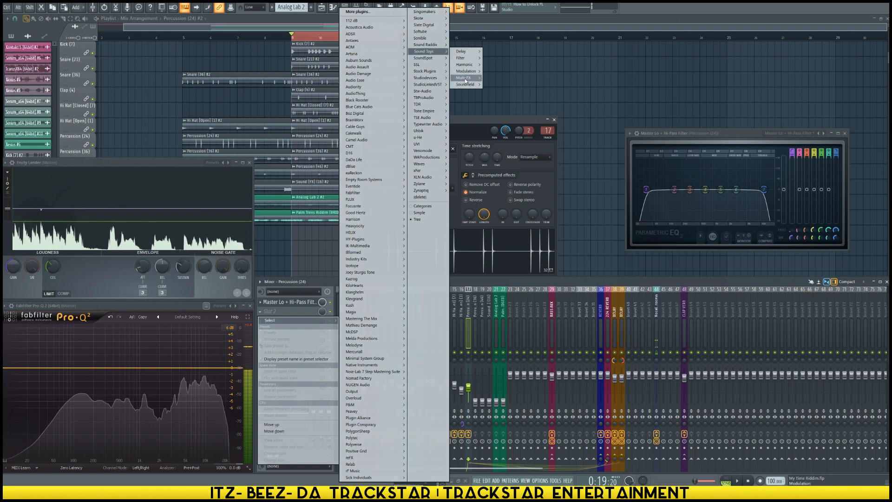
mouse_move(467, 85)
click(502, 97)
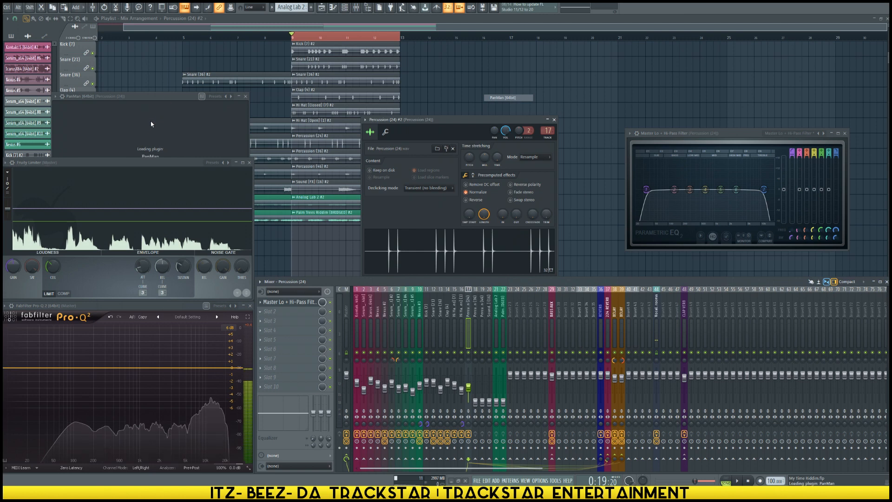
drag(158, 100, 408, 147)
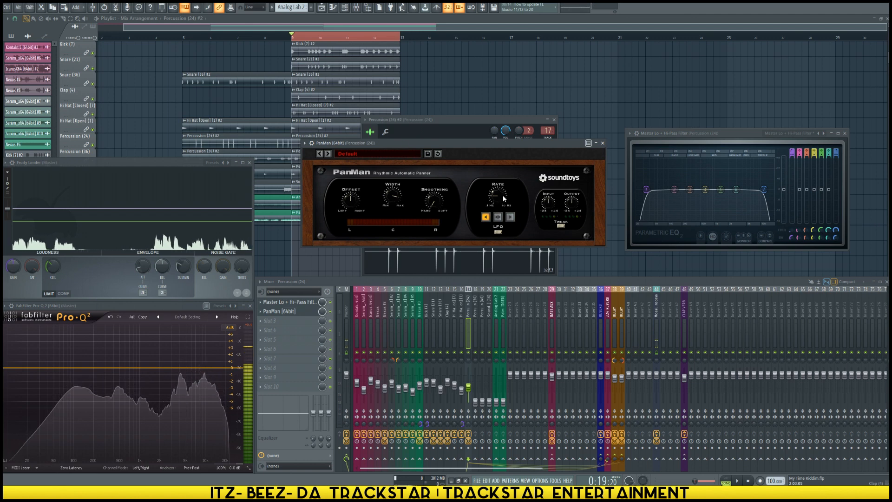
With the mix playing, adjust PanMan's width, switch its panning motion to the two-way option and solo Percussion (24).
key(space)
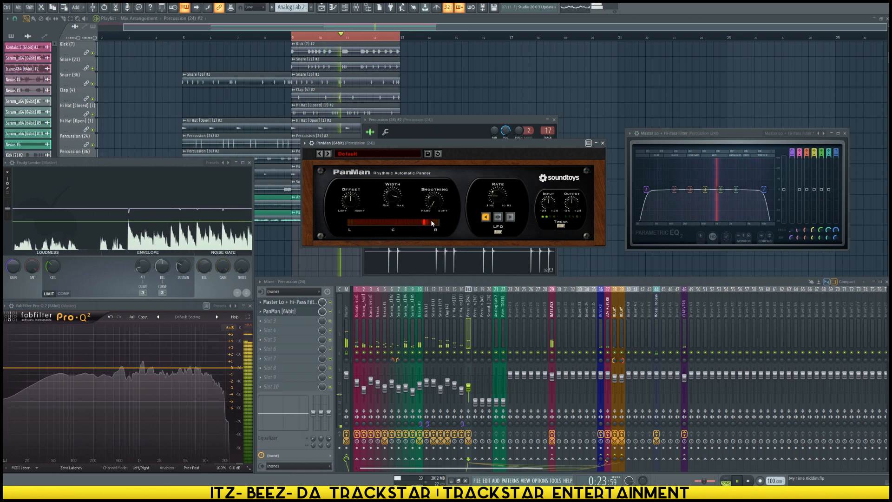
drag(393, 197, 401, 173)
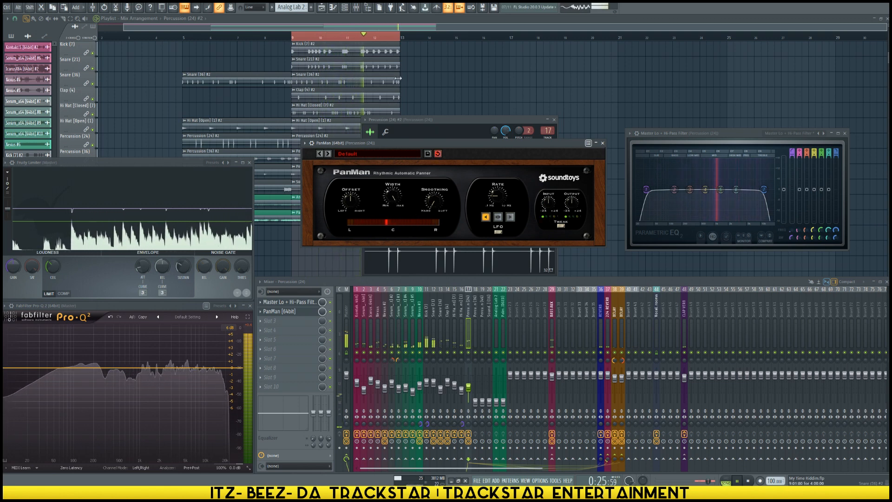
click(498, 217)
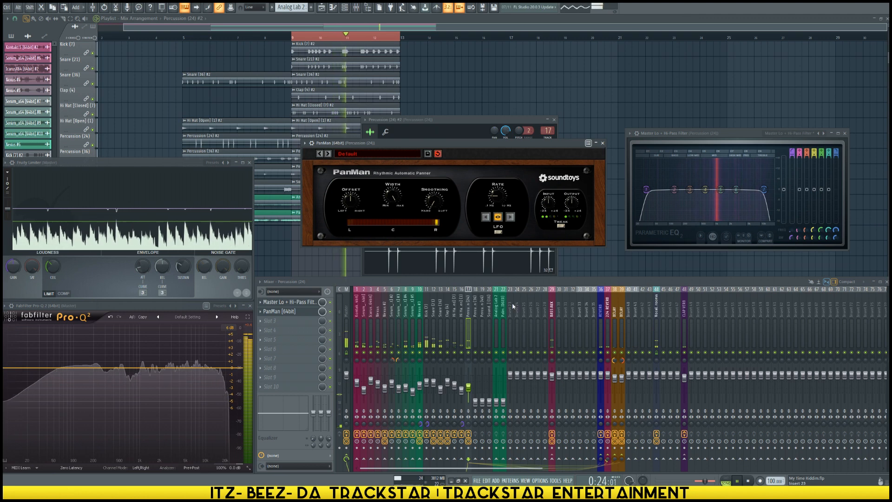
right_click(469, 352)
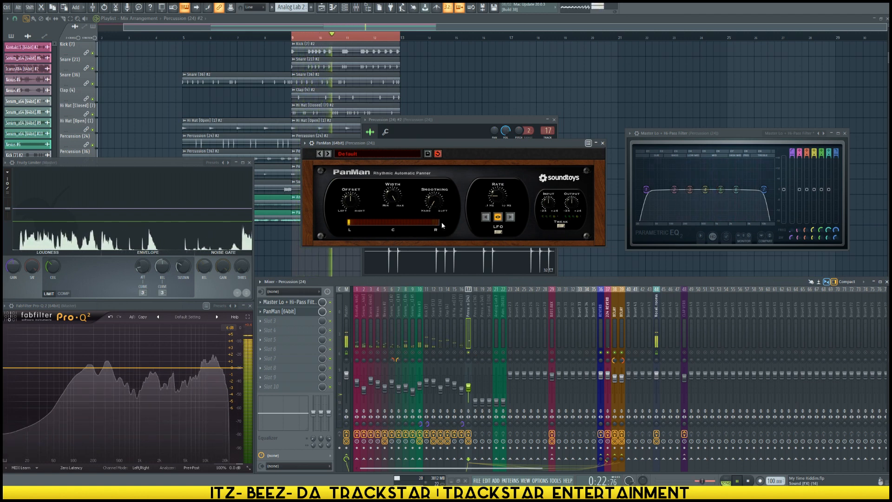
Stop playback and turn PanMan's smoothing down toward the hard setting.
key(space)
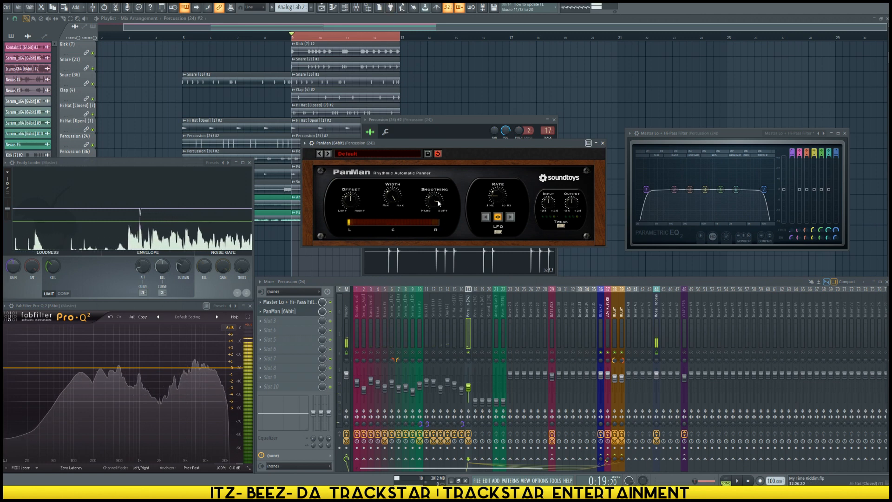
drag(437, 201, 438, 237)
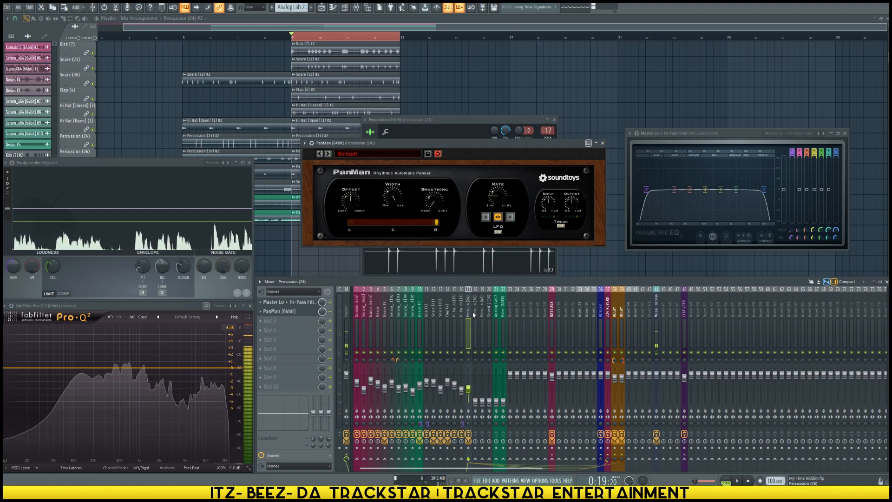
Load the REFLEX PRO2 delay in the third effect slot of Percussion (24) and audition it in the mix.
click(283, 321)
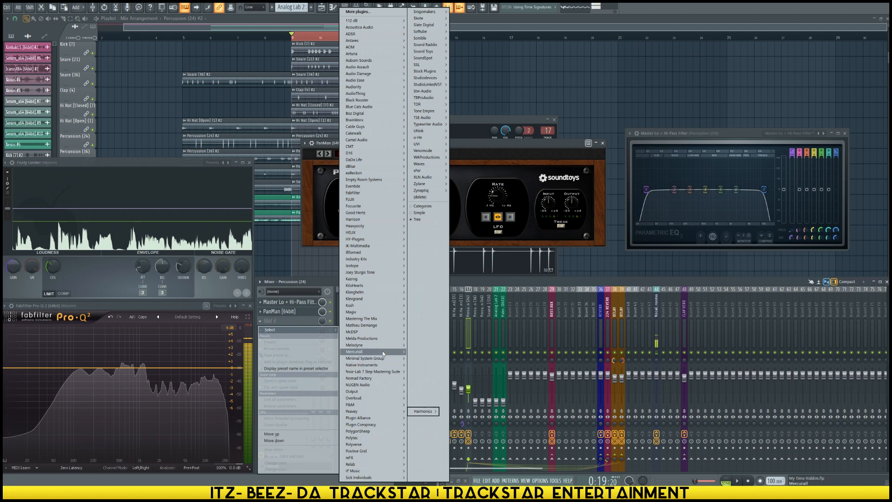
mouse_move(419, 366)
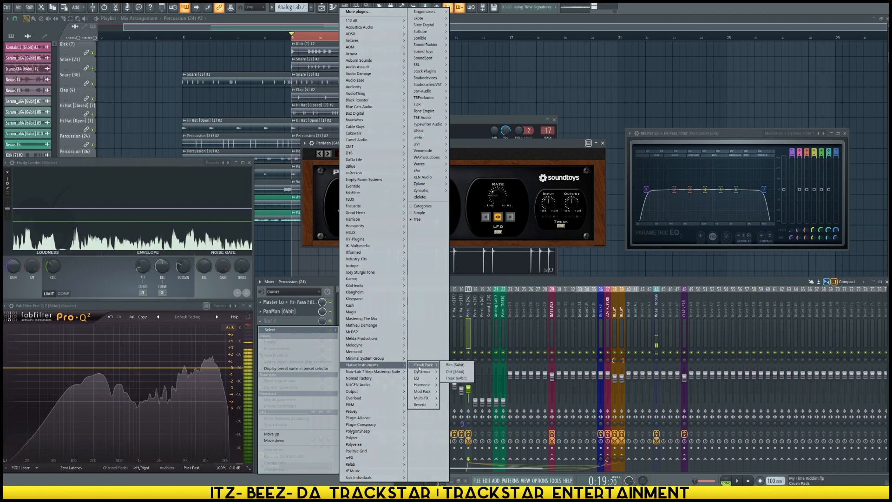
mouse_move(431, 380)
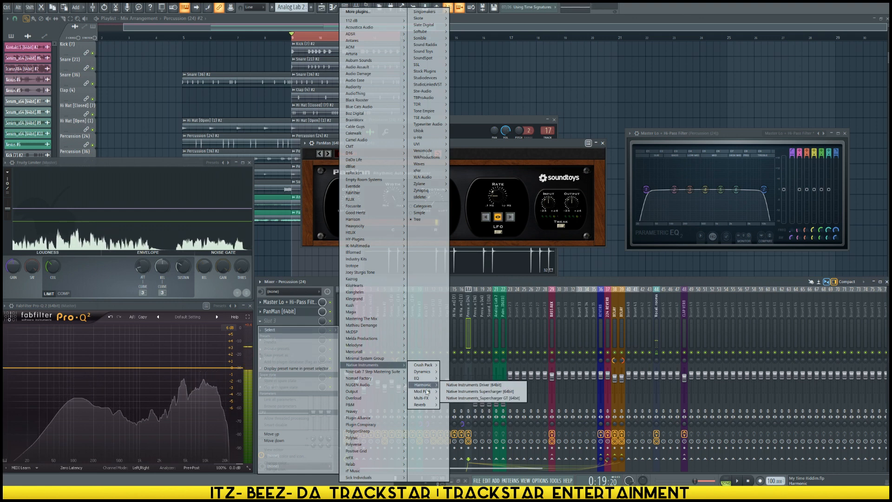
mouse_move(425, 406)
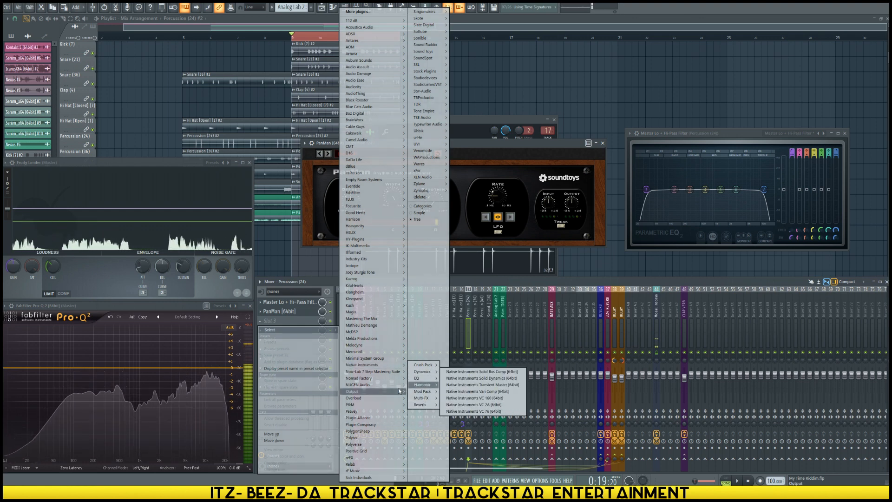
mouse_move(377, 414)
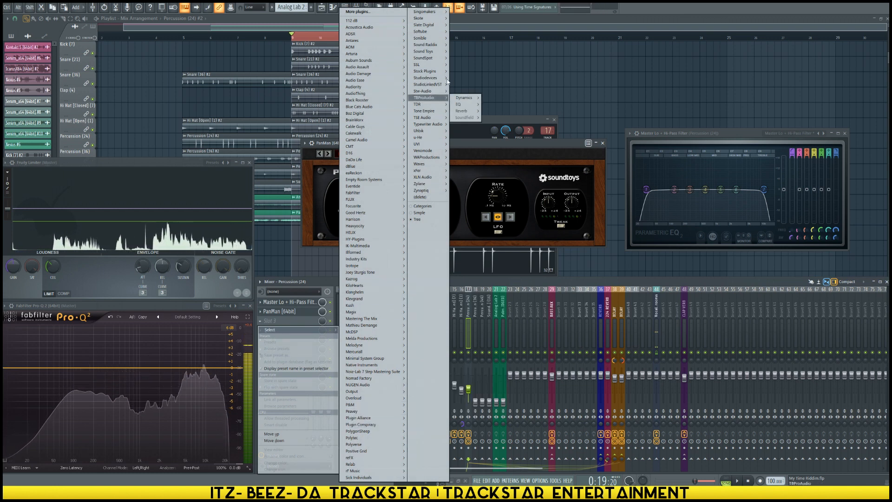
mouse_move(426, 72)
mouse_move(416, 87)
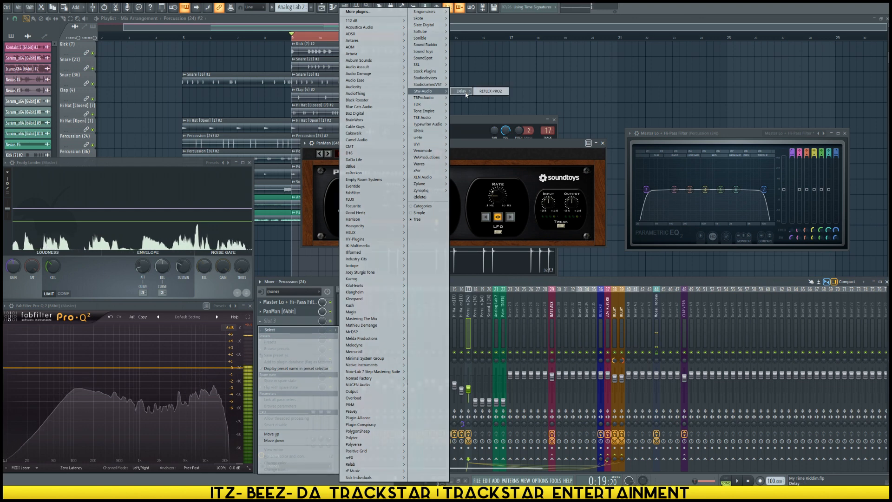
click(484, 92)
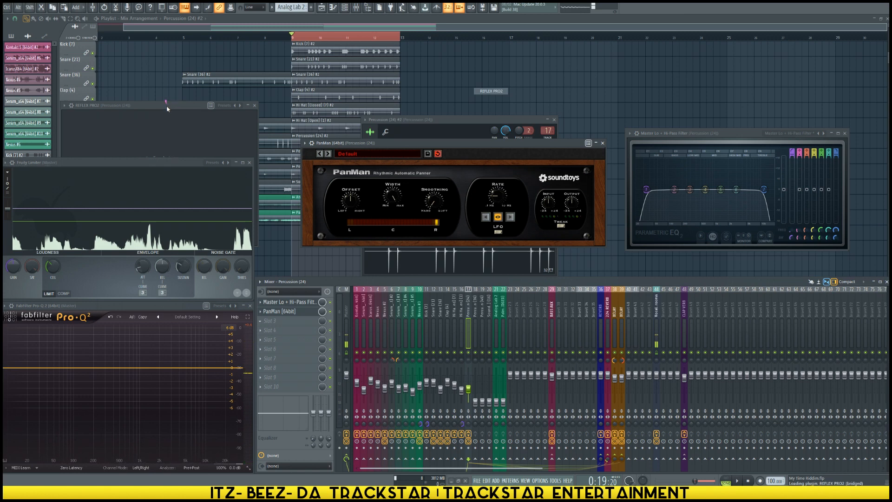
drag(167, 109, 463, 114)
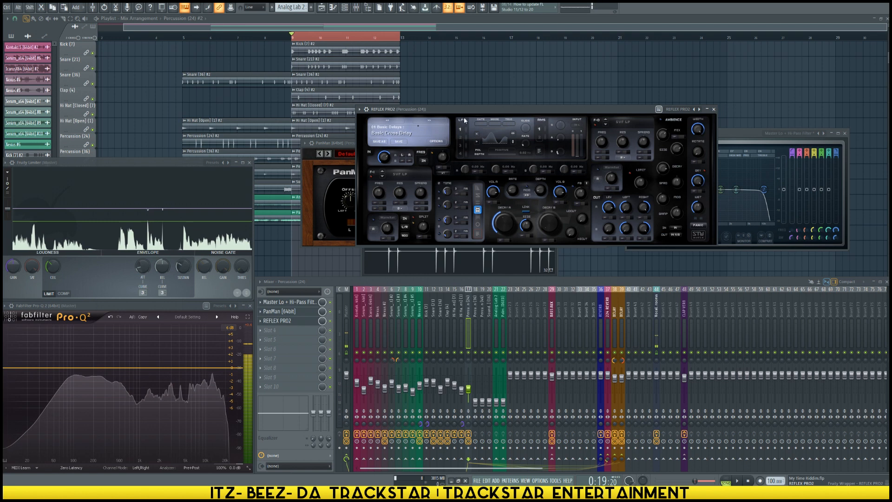
key(space)
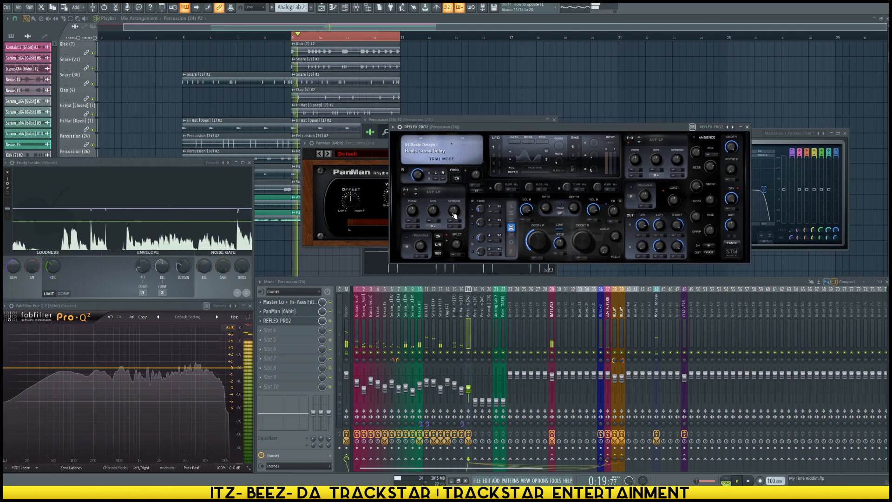
key(space)
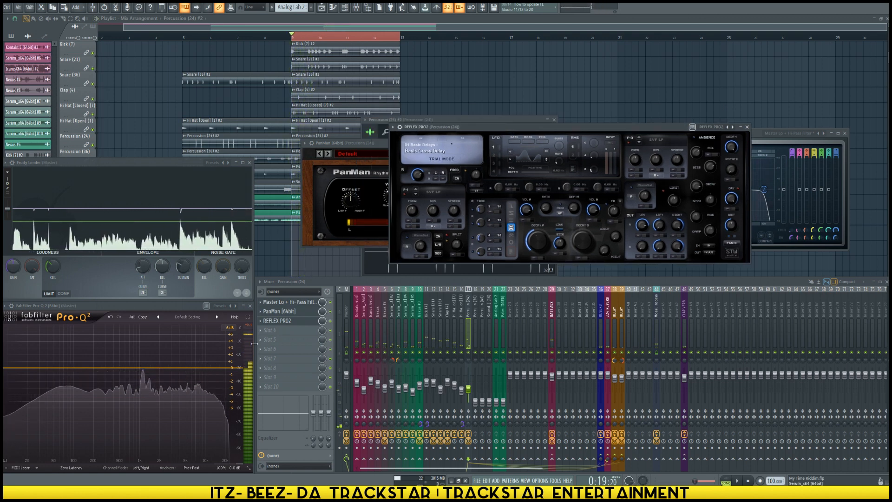
Replace REFLEX PRO2 with the Soundtoys EchoBoy delay in the third effect slot and audition it with Percussion (24) soloed.
click(262, 322)
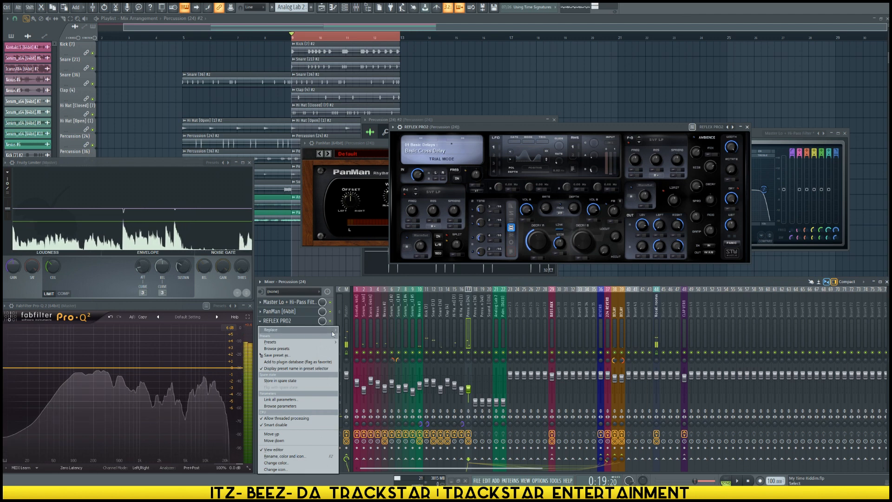
mouse_move(333, 334)
mouse_move(431, 178)
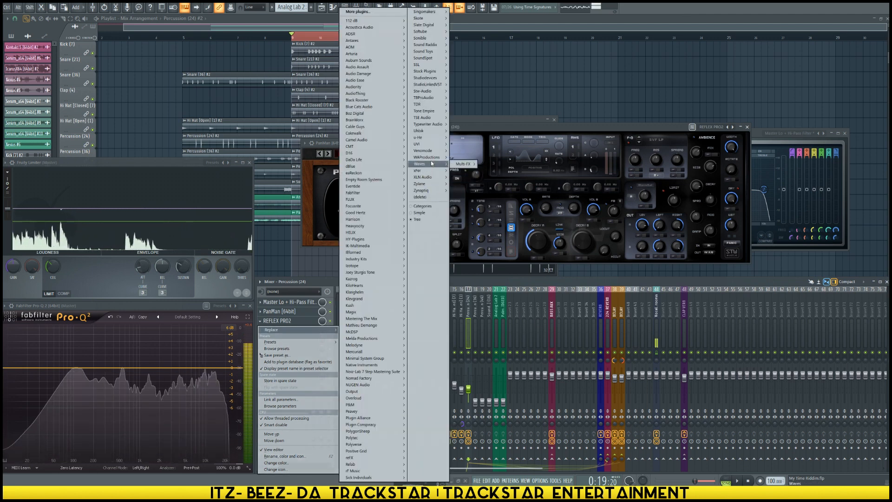
mouse_move(430, 144)
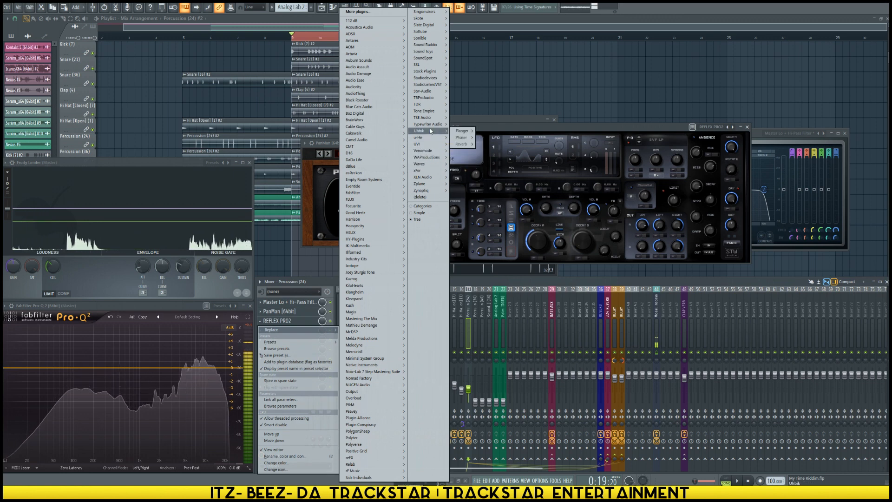
mouse_move(431, 54)
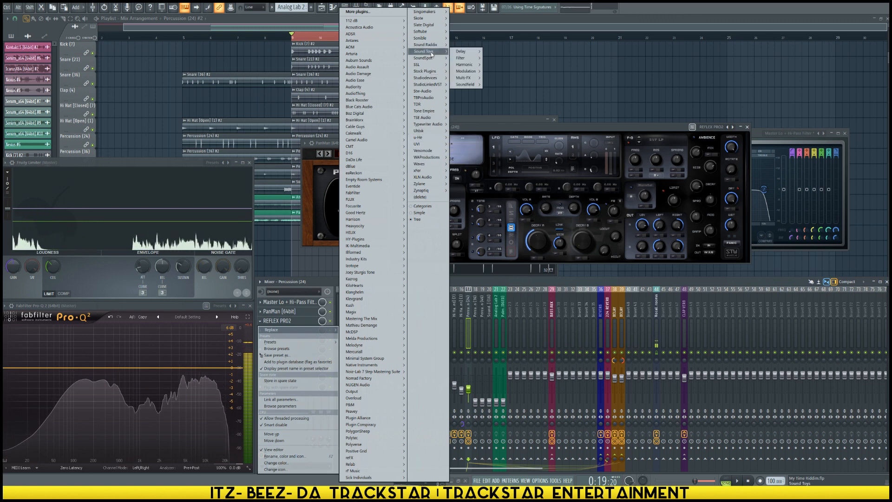
mouse_move(460, 52)
click(506, 52)
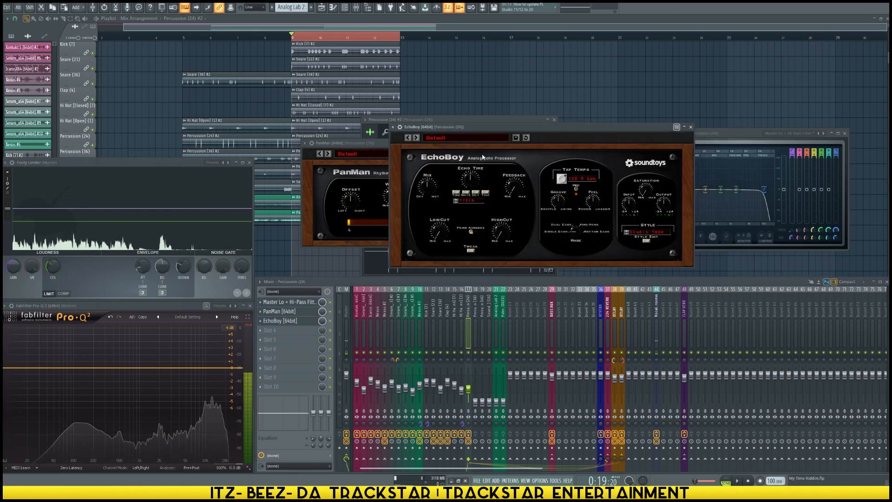
drag(534, 131, 578, 121)
key(space)
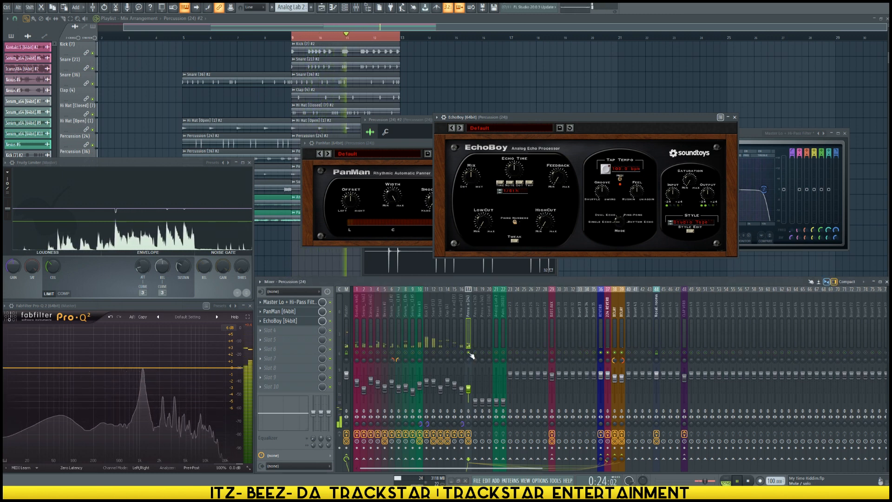
key(space)
Set EchoBoy's echo time to a 1/4 note and play the soloed percussion.
click(501, 190)
click(501, 191)
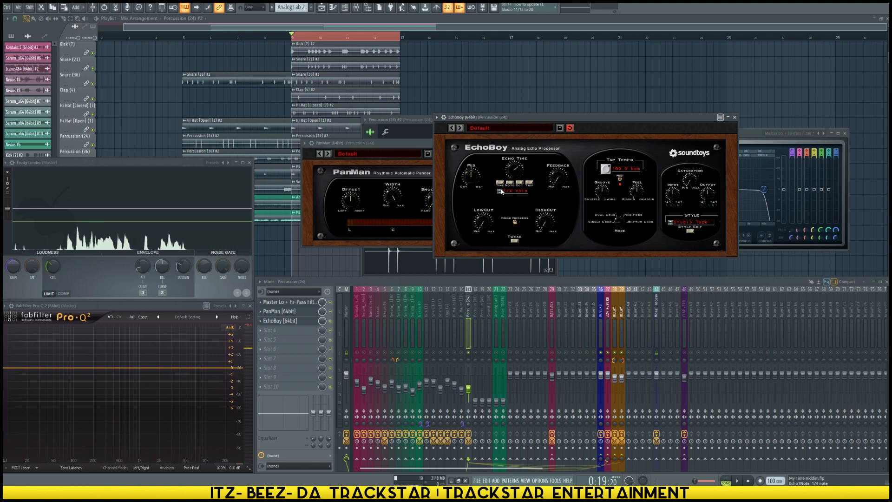
key(space)
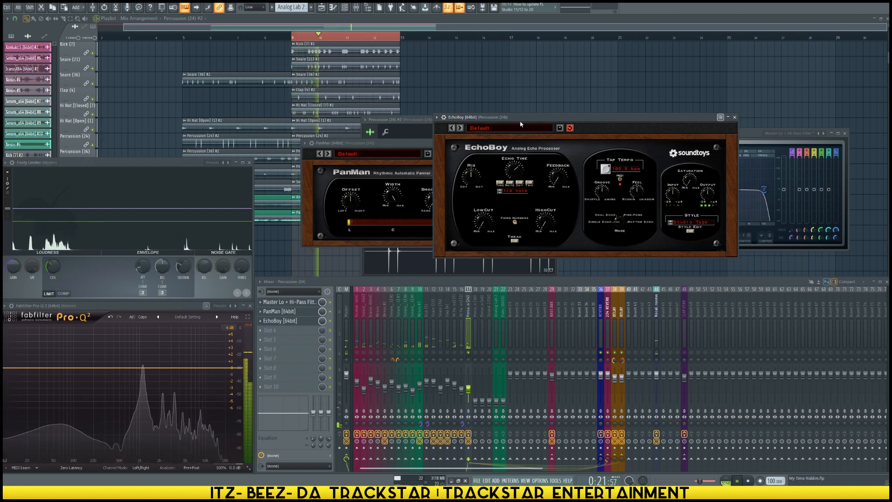
Try triplet and dotted echo times in EchoBoy during playback, ending on a 1/64 triplet.
click(529, 183)
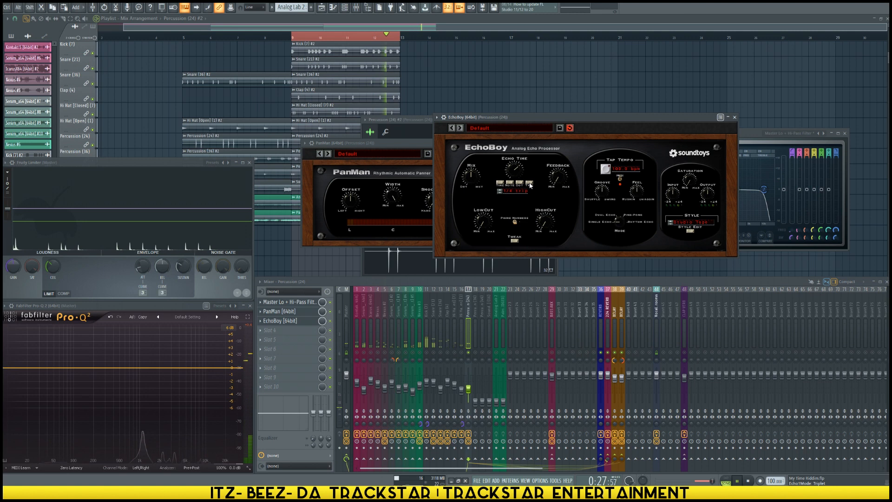
click(501, 191)
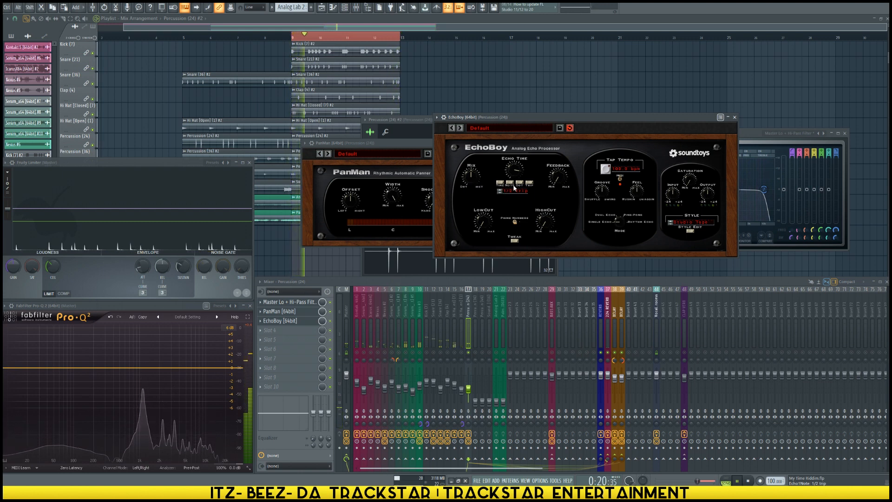
click(500, 191)
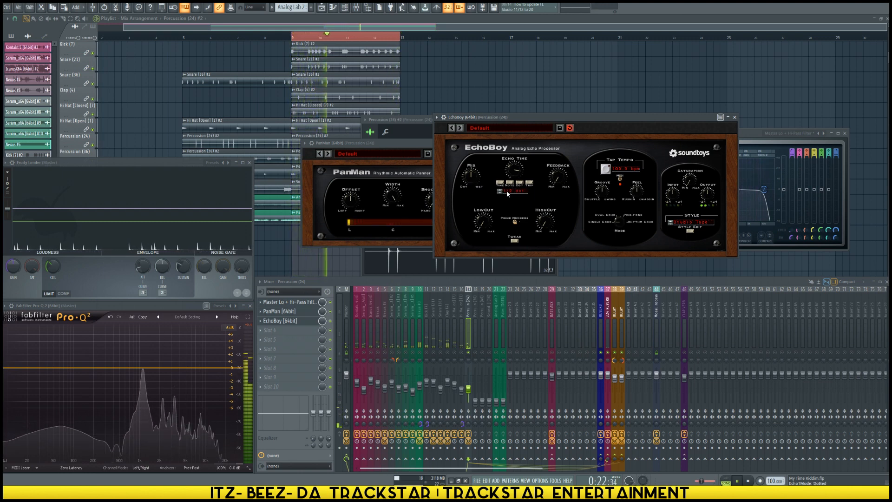
drag(501, 193, 500, 194)
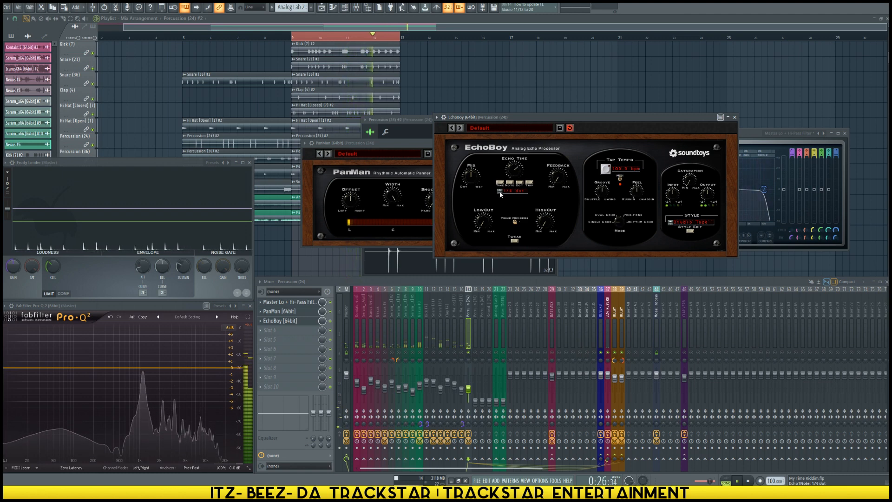
scroll(502, 192, up, 3)
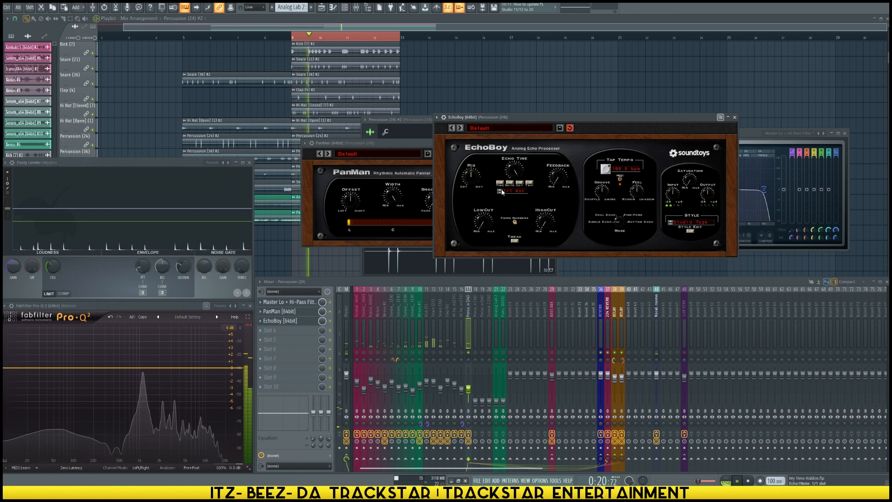
click(529, 184)
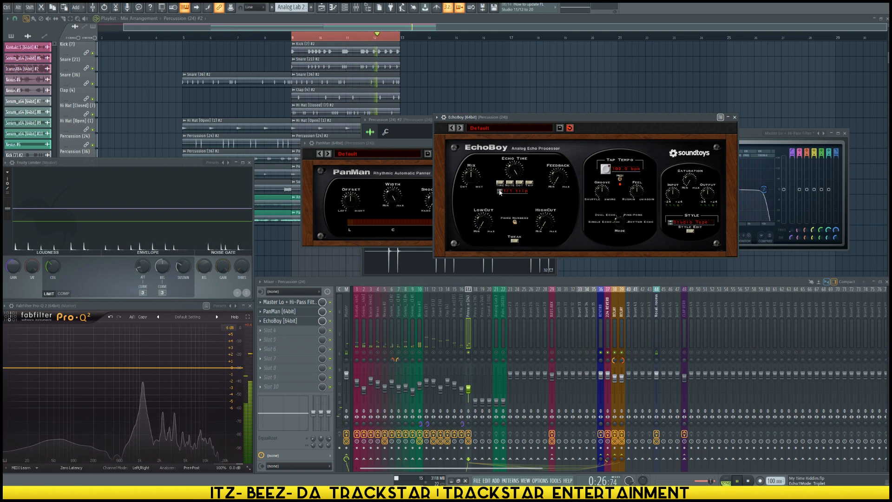
drag(518, 175, 503, 191)
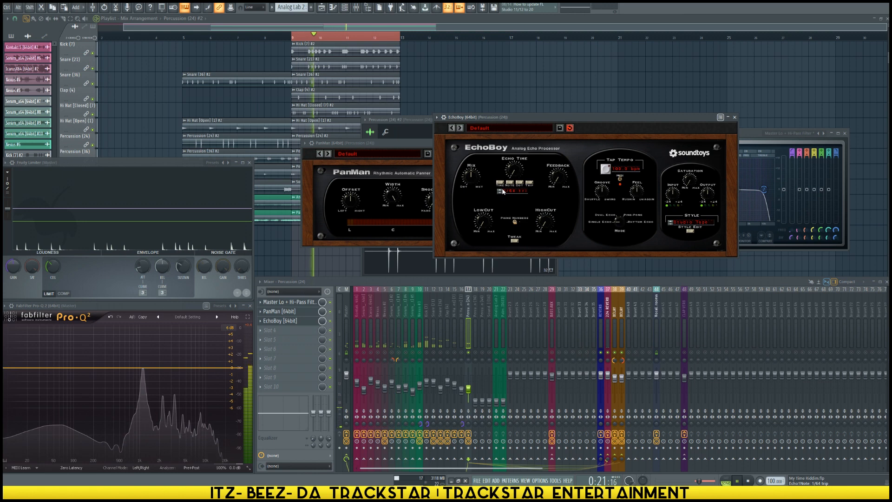
Cycle EchoBoy's presets through the tape echoes to AnaLogged, stop playback and close the plugin window.
click(460, 128)
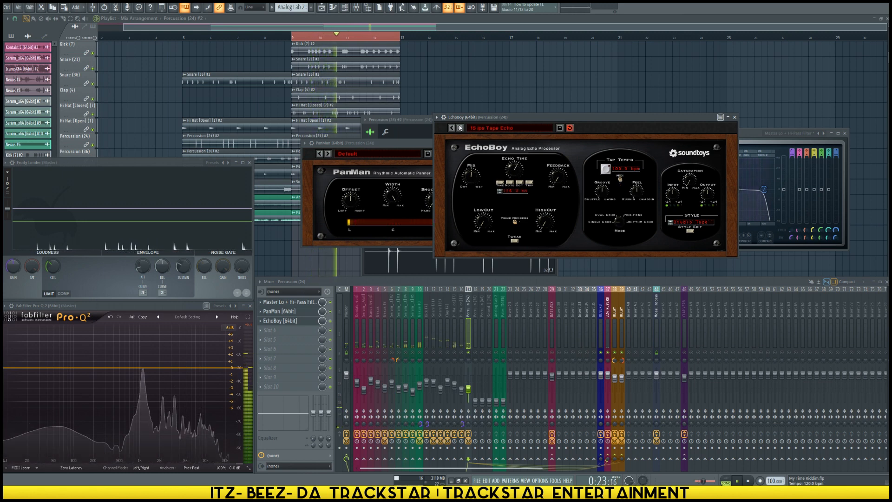
click(460, 128)
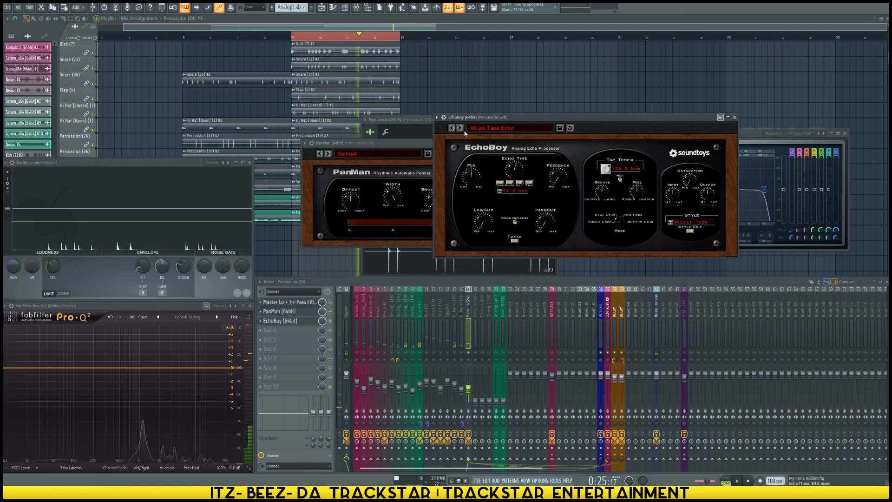
click(460, 128)
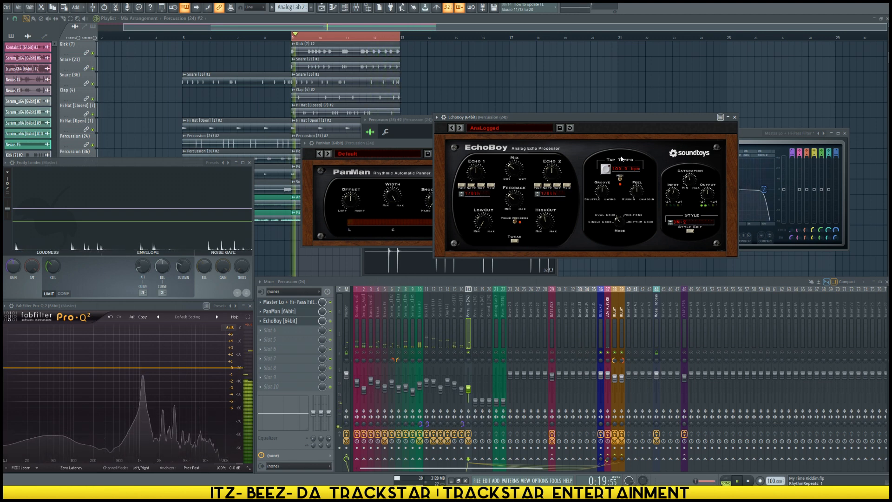
key(space)
key(Escape)
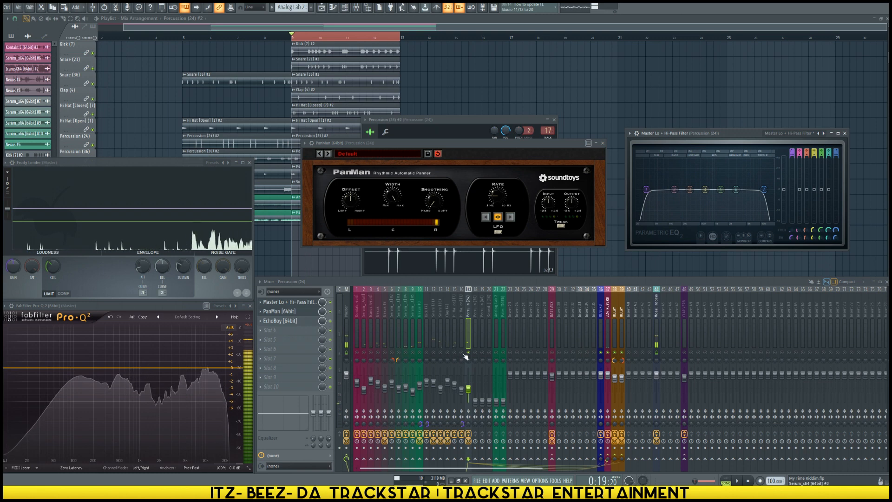
Audition the unsoloed mix and raise the volume fader of mixer track 18 to about 56%.
key(space)
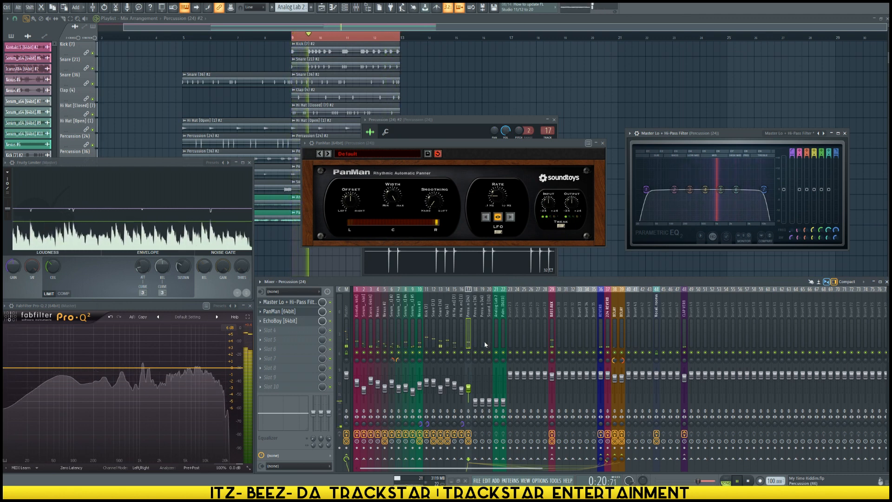
key(space)
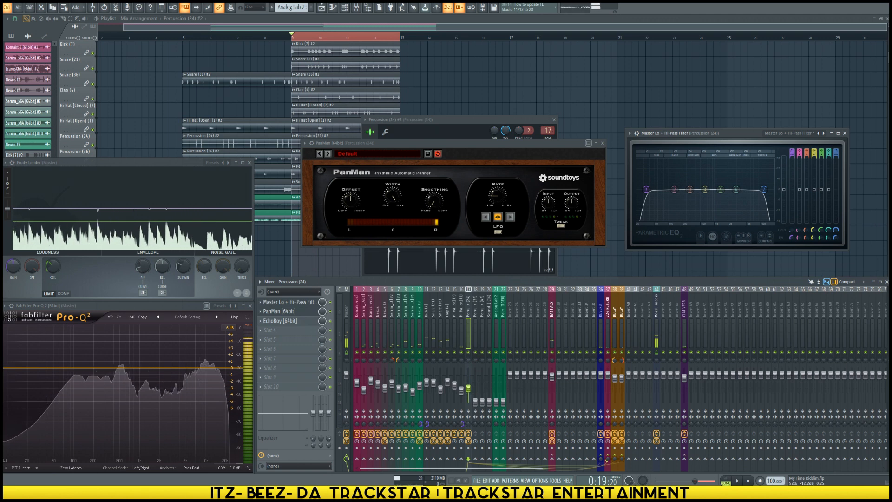
click(476, 364)
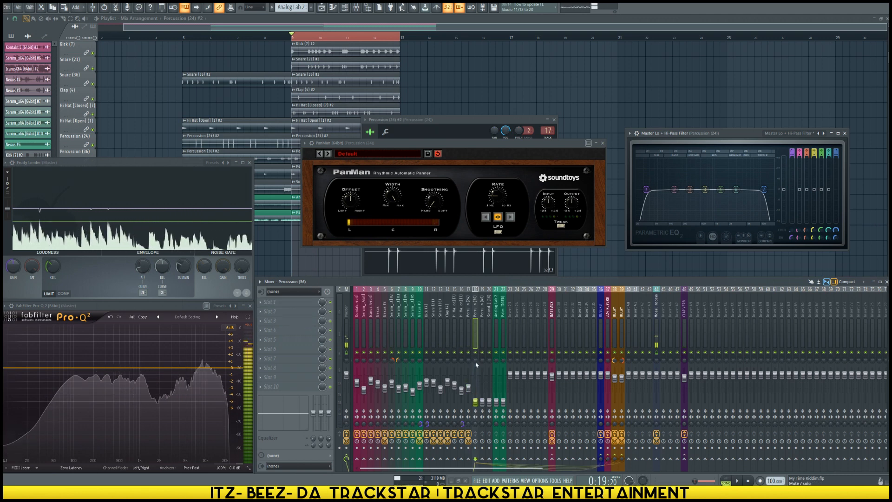
scroll(479, 409, up, 3)
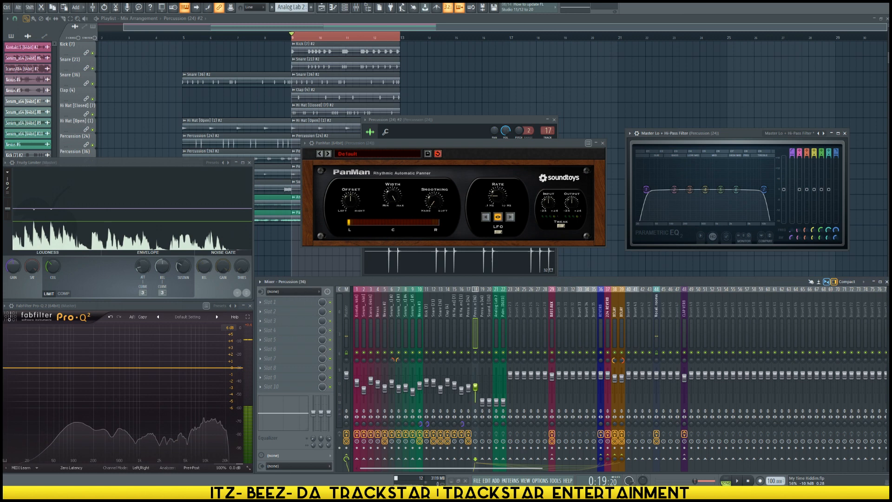
Play the full mix, then the percussion on mixer track 18 soloed.
key(space)
key(space)
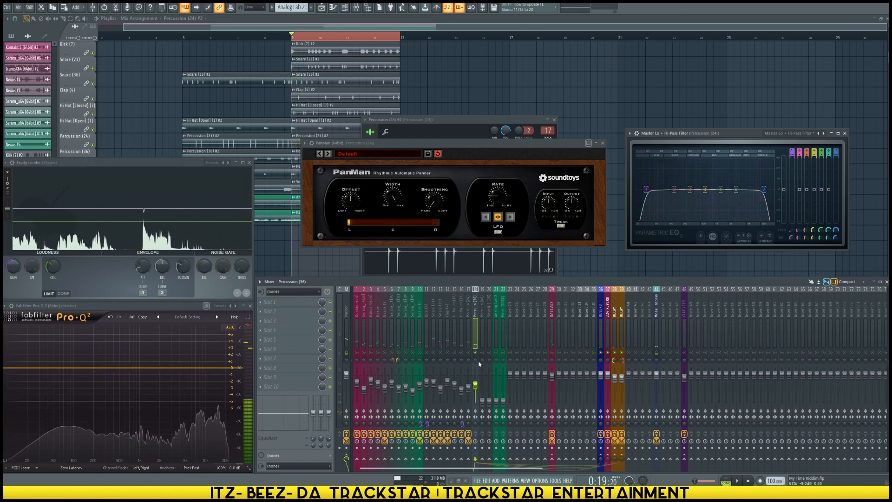
key(space)
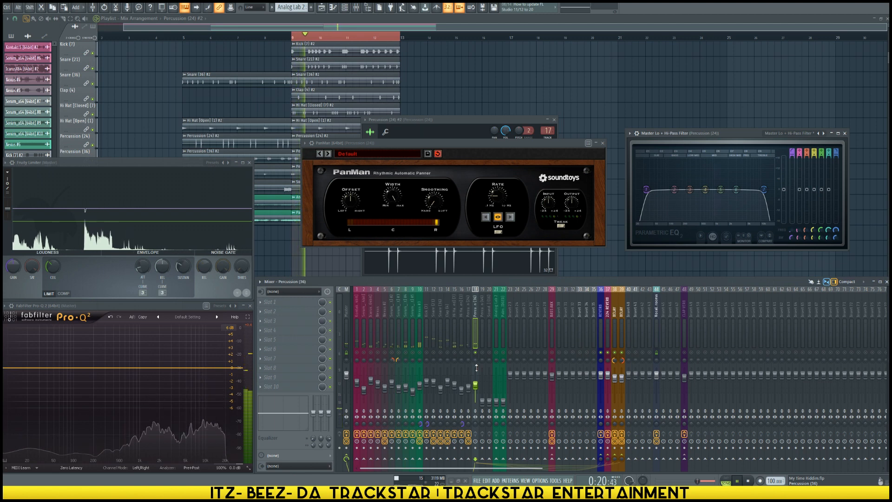
key(space)
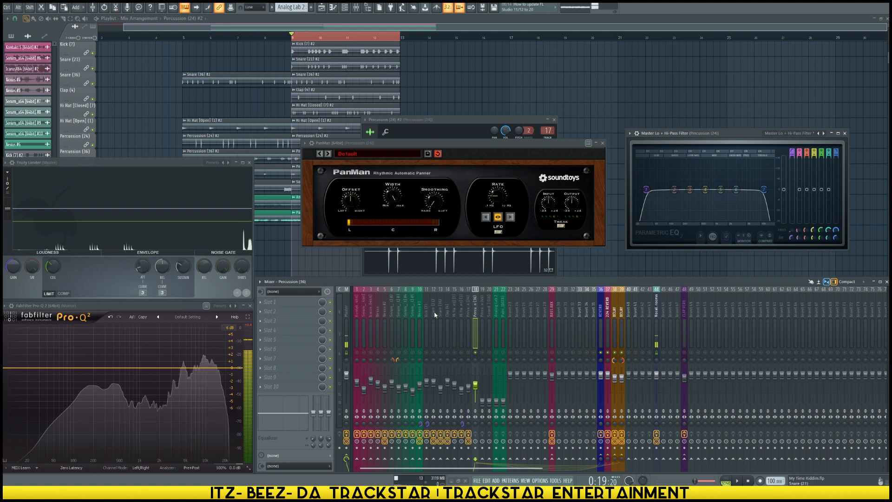
Load the Soundtoys PanMan auto-panner into the first effect slot of mixer track 18.
click(287, 310)
mouse_move(288, 311)
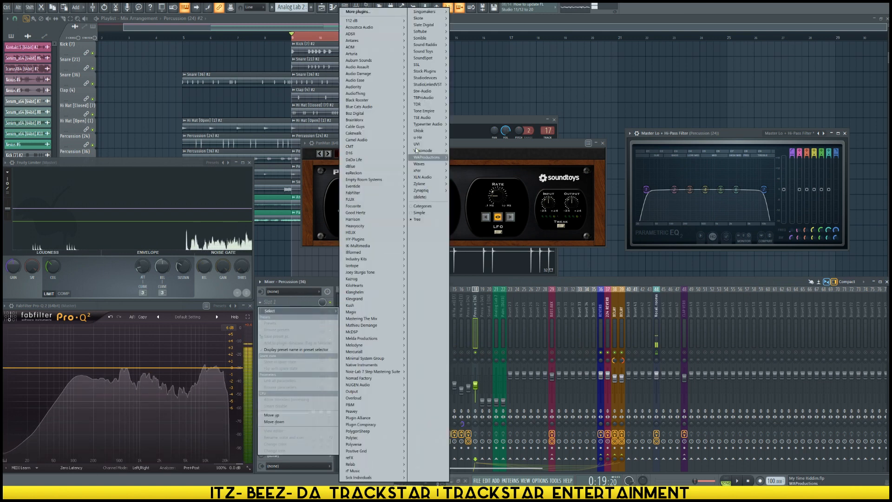
mouse_move(418, 124)
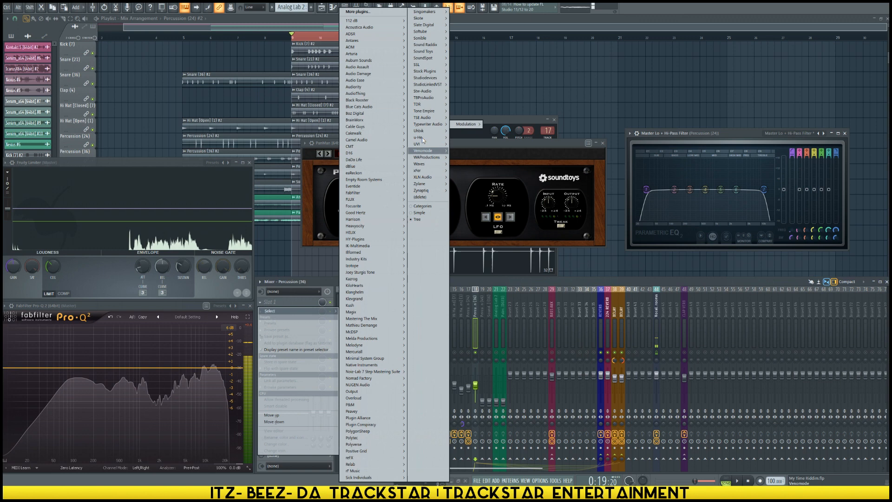
mouse_move(421, 52)
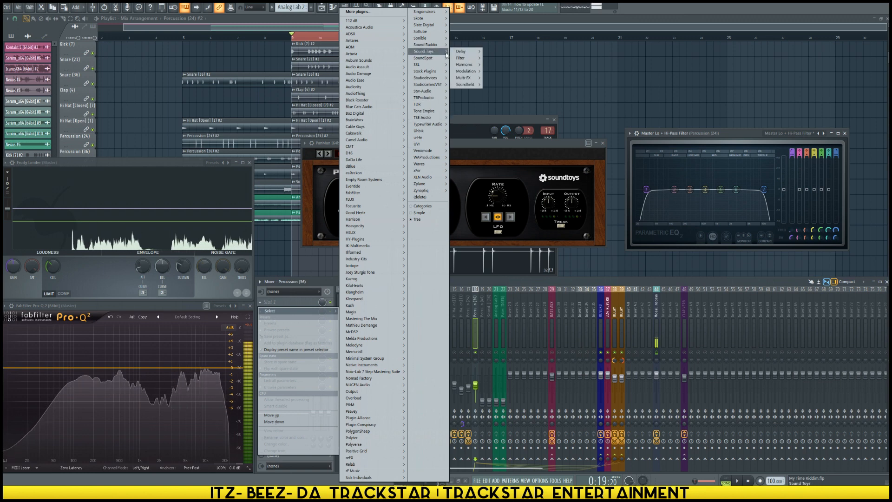
mouse_move(466, 85)
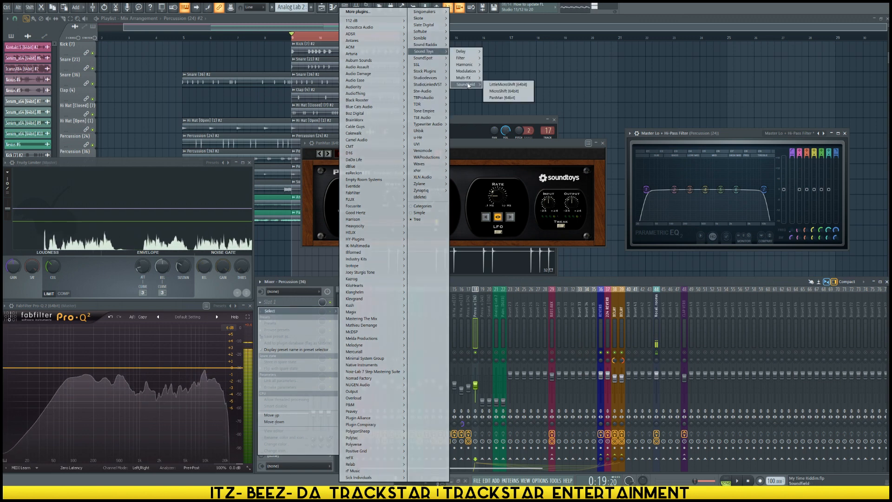
click(498, 98)
Clear the workspace by closing the channel rack, the playlist and the leftover plugin windows of the other tracks.
key(F6)
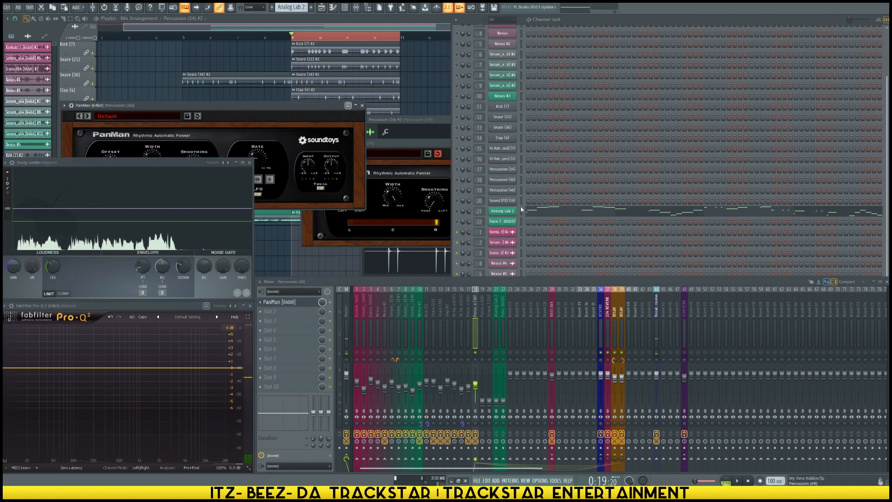
key(F6)
key(F5)
key(F5)
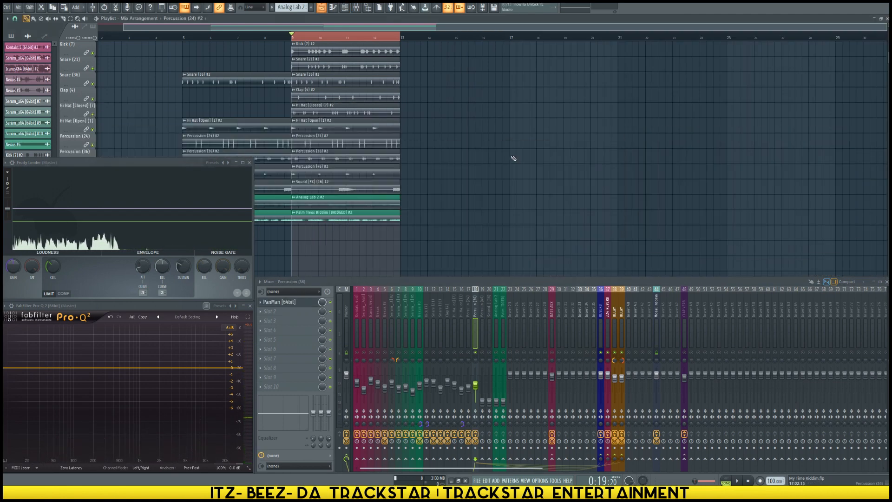
key(Left)
key(Left)
key(Left)
key(Left)
key(Left)
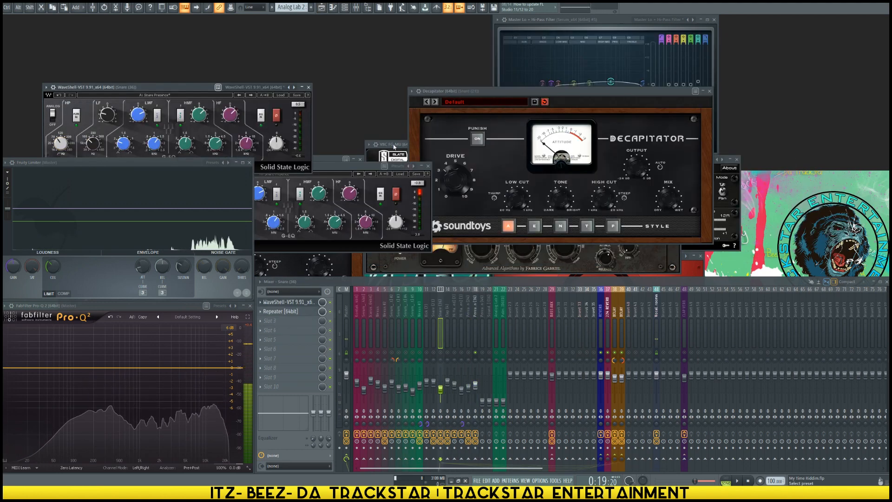
key(Left)
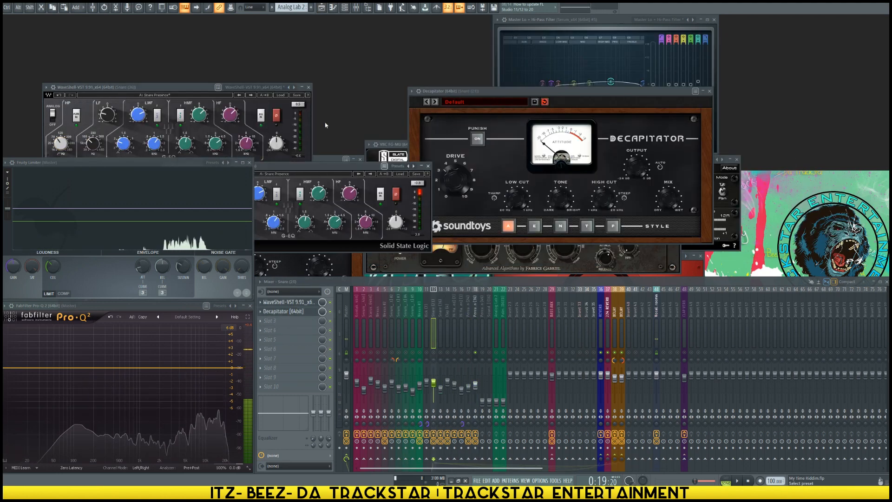
click(310, 88)
key(Left)
key(Left)
key(Left)
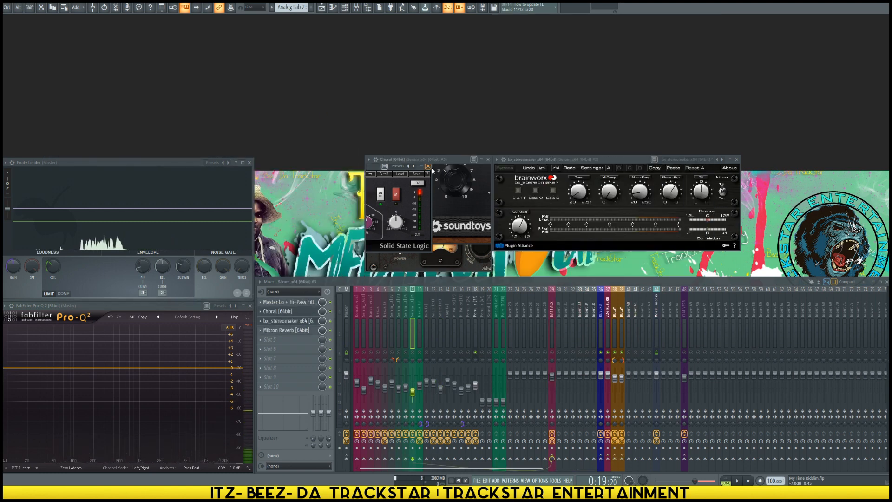
Reselect mixer track 18 and reopen its PanMan window in the free area above the mixer.
click(475, 348)
click(278, 302)
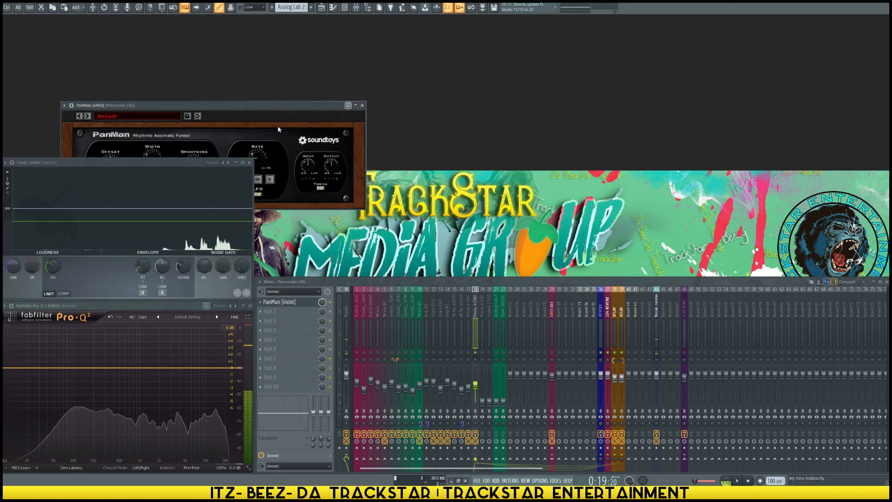
drag(275, 110, 604, 133)
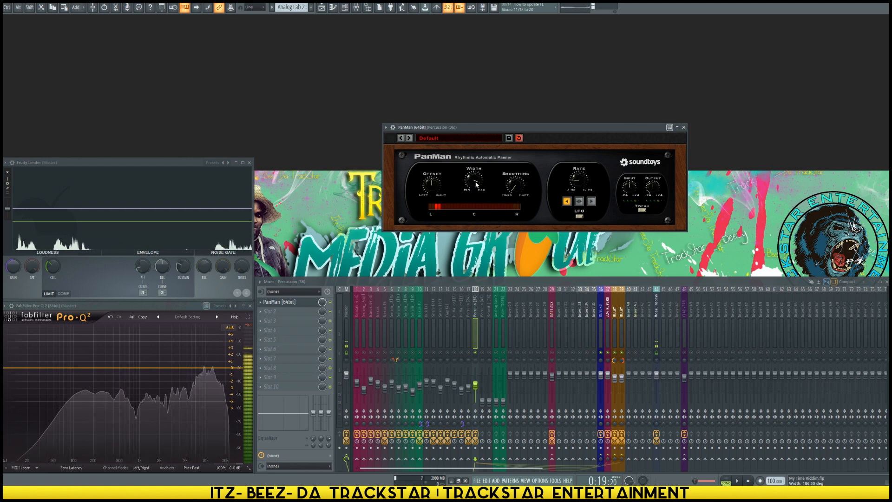
Fine-tune PanMan's width on the percussion and audition the panning in the full mix.
drag(476, 185, 476, 186)
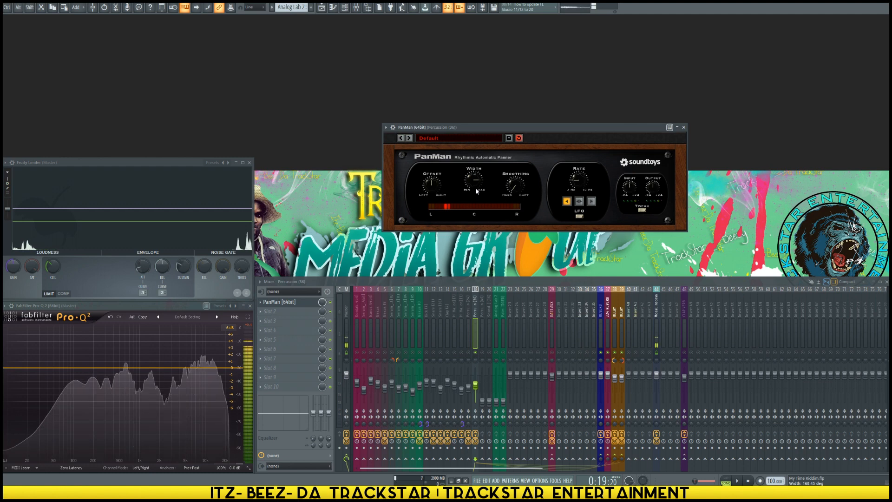
drag(502, 127, 478, 117)
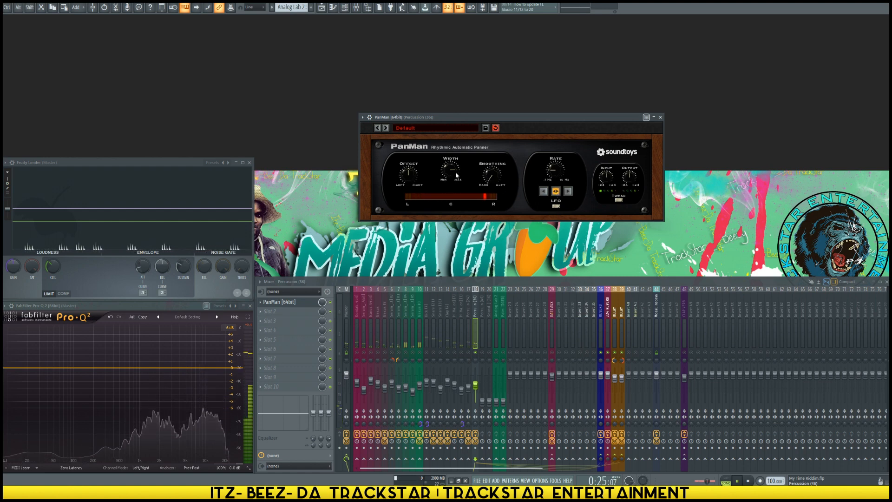
drag(455, 172, 455, 174)
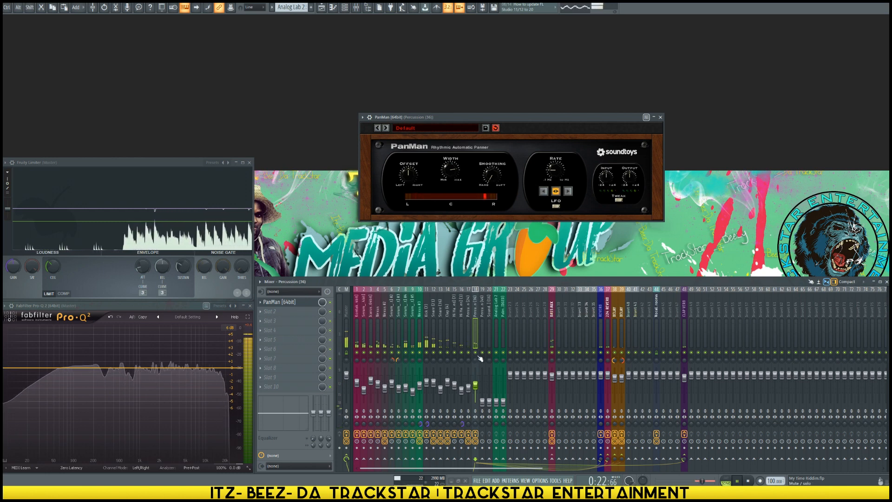
key(space)
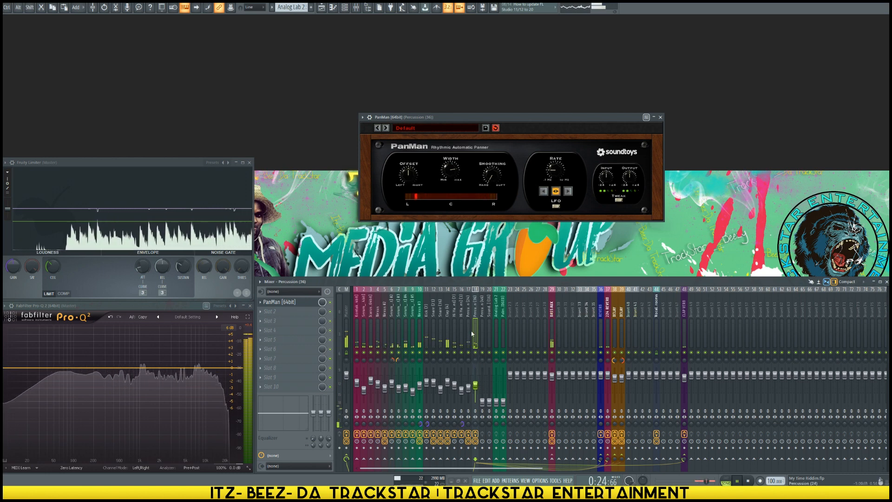
Load Soundtoys Decapitator into the second effect slot of track 18 and place its window beside PanMan.
click(274, 311)
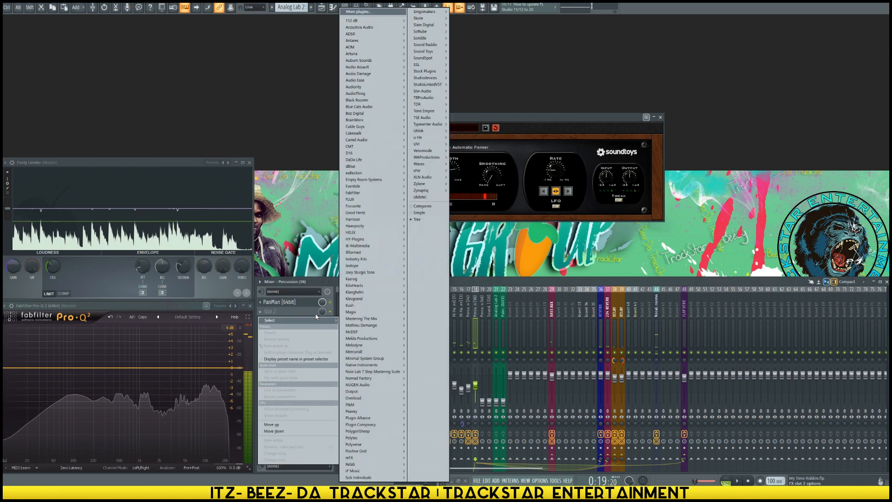
mouse_move(408, 176)
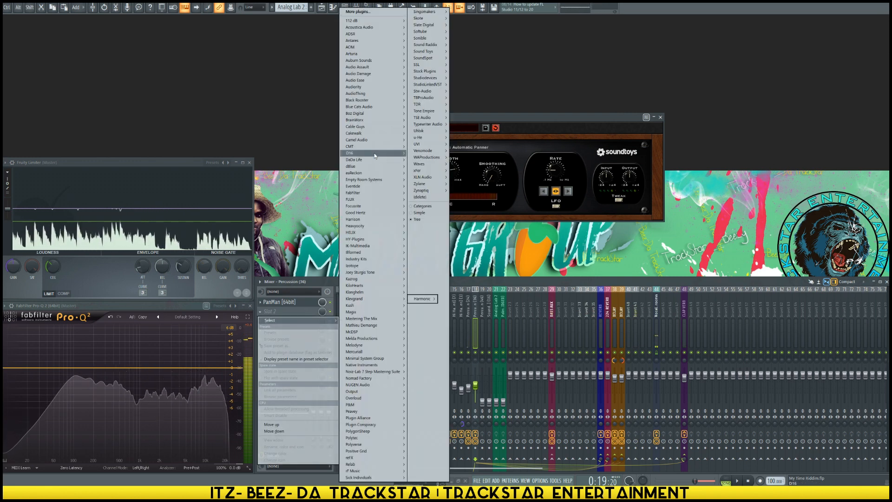
mouse_move(423, 51)
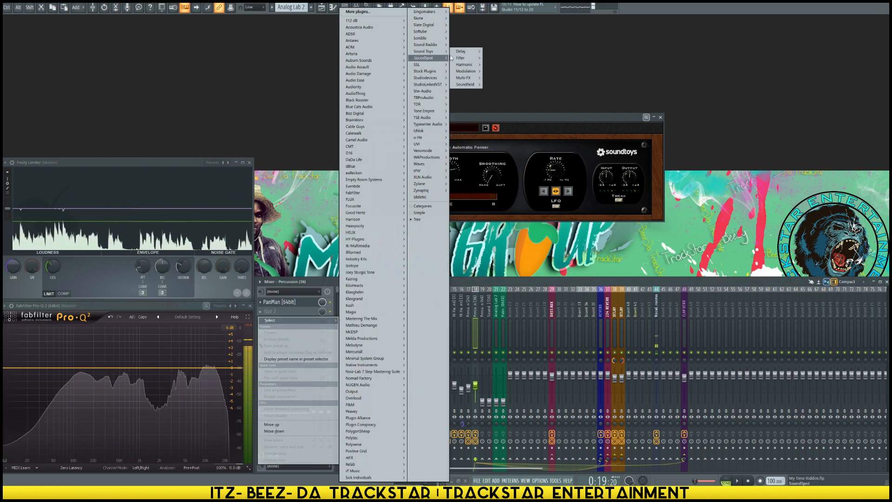
mouse_move(465, 65)
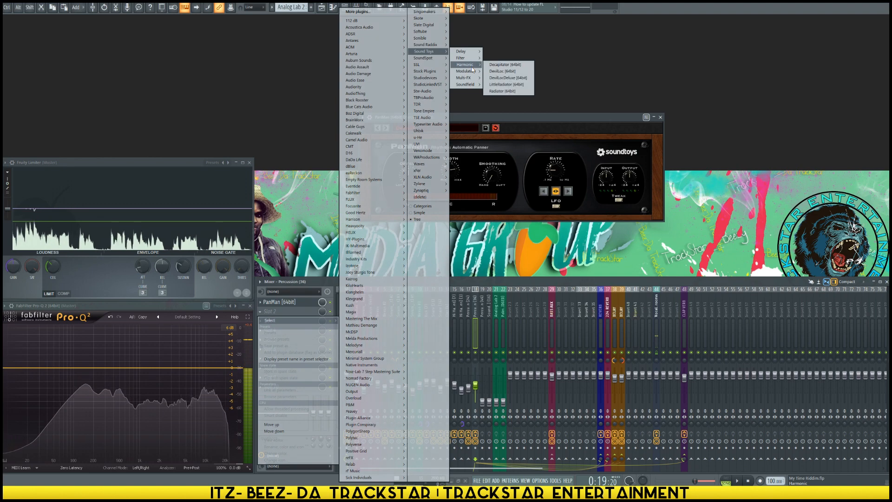
click(510, 65)
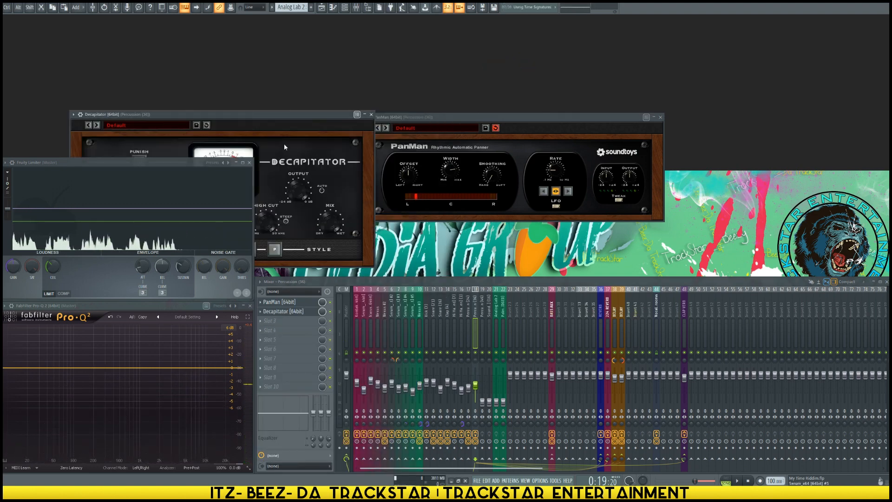
drag(270, 114, 704, 112)
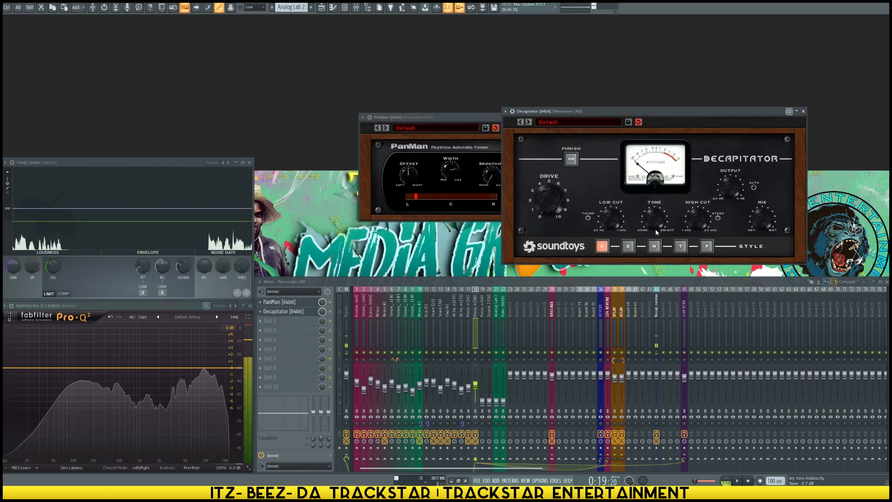
Set Decapitator's high cut to about 13.1 kHz and drive to 4.8, and raise its output slightly during playback.
drag(697, 218, 698, 229)
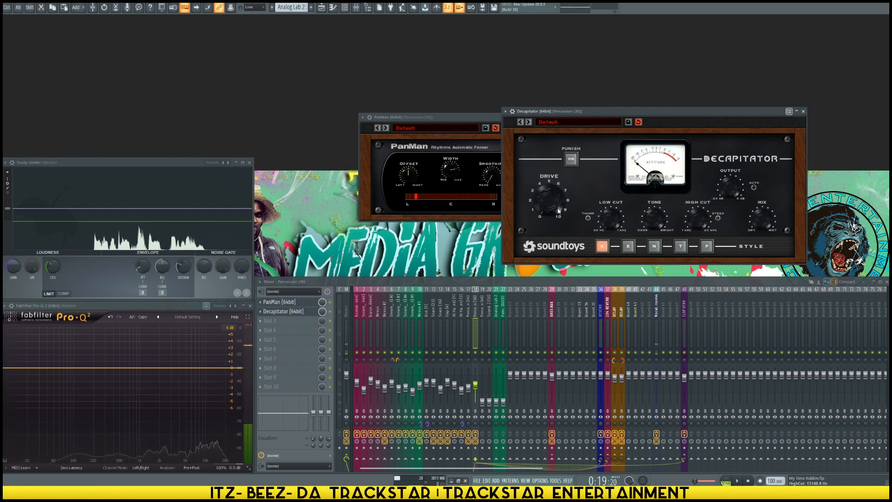
key(space)
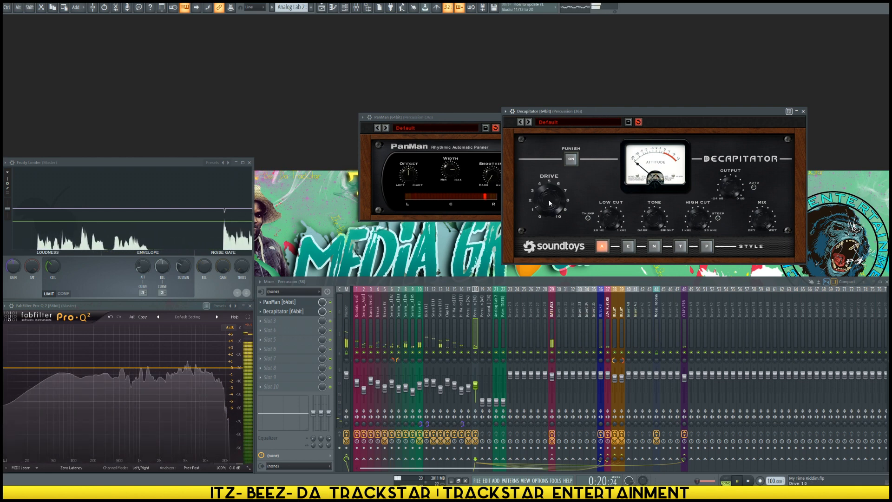
drag(549, 197, 548, 189)
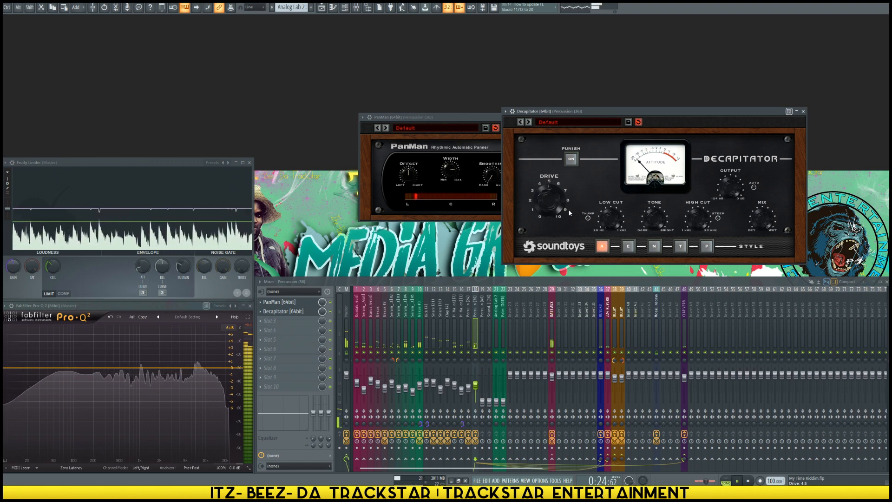
drag(730, 187, 733, 182)
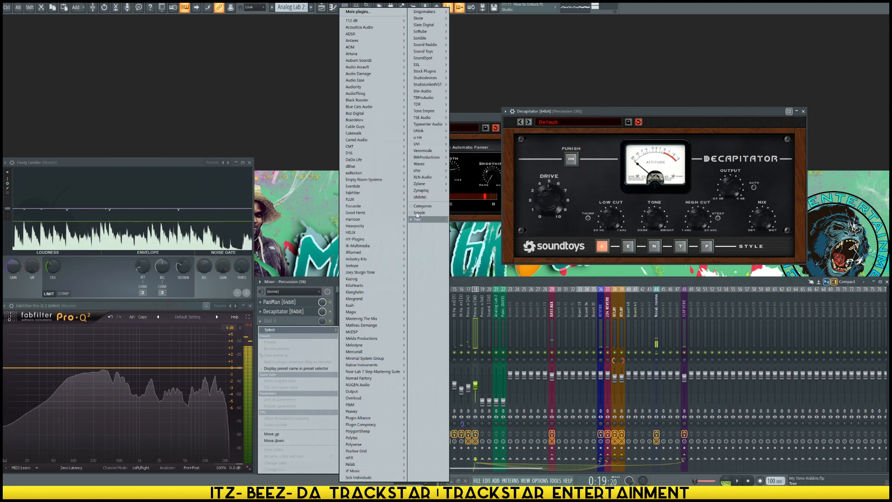
Load Fruity Limiter into the third effect slot of track 18 and move its window above the mixer.
mouse_move(425, 71)
mouse_move(465, 71)
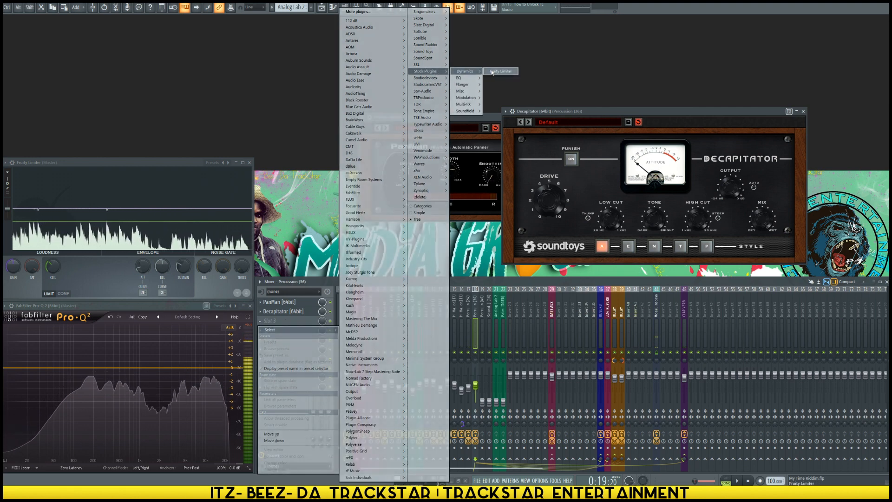
click(492, 71)
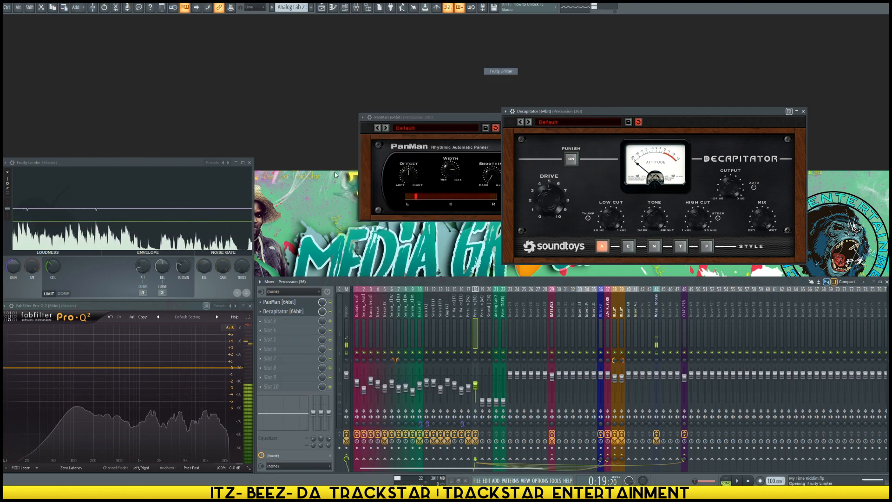
drag(145, 51, 604, 129)
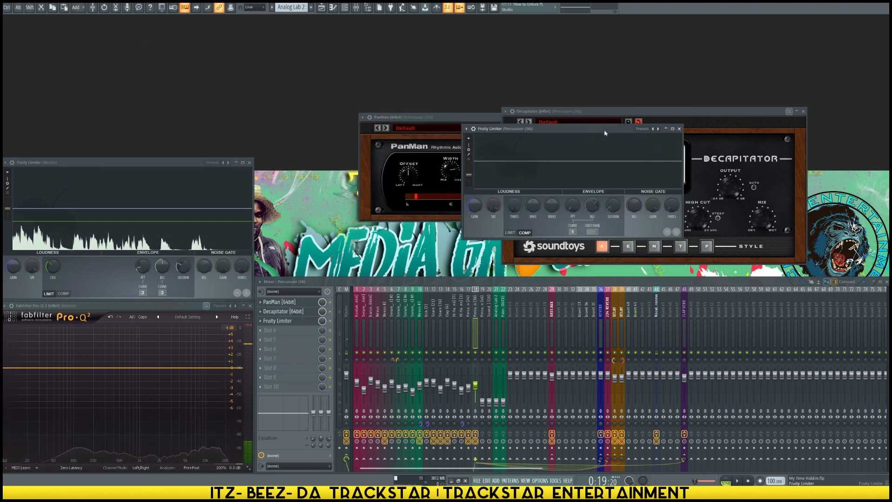
Switch track 18's Fruity Limiter to limiting mode, adjust its loudness settings and audition the mix.
click(511, 232)
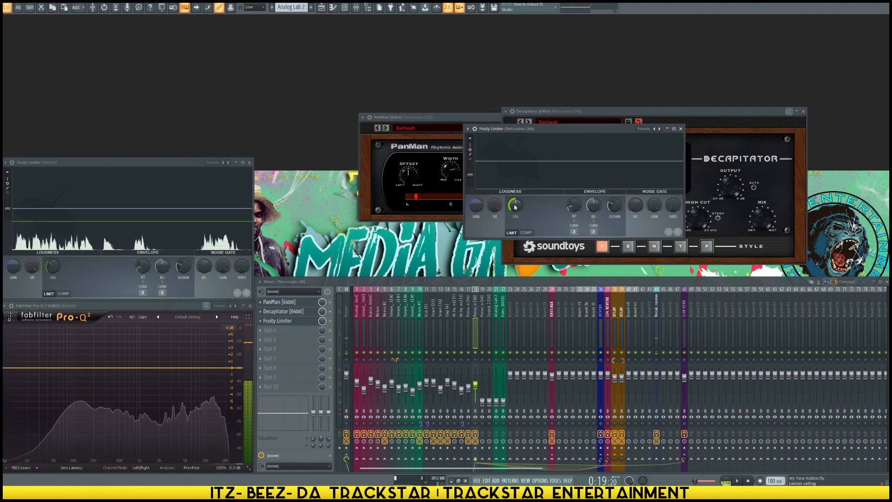
key(space)
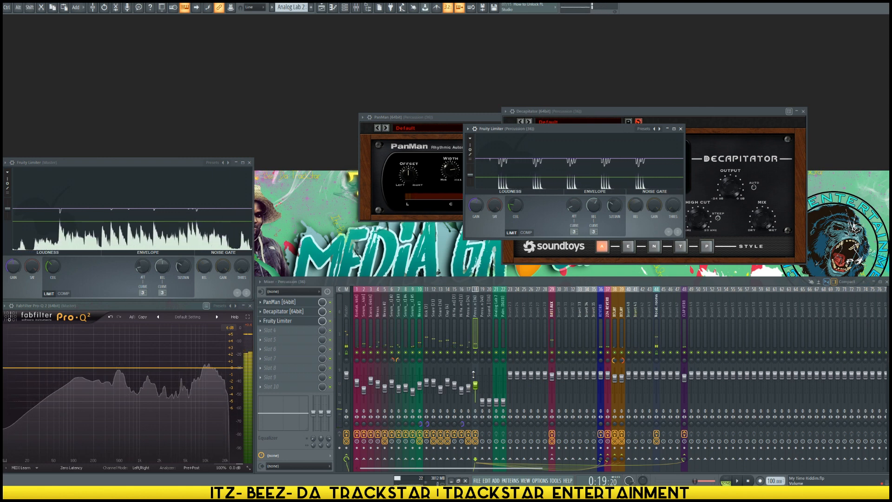
key(space)
Raise the volume fader of percussion track 19 and audition its level in playback.
click(484, 402)
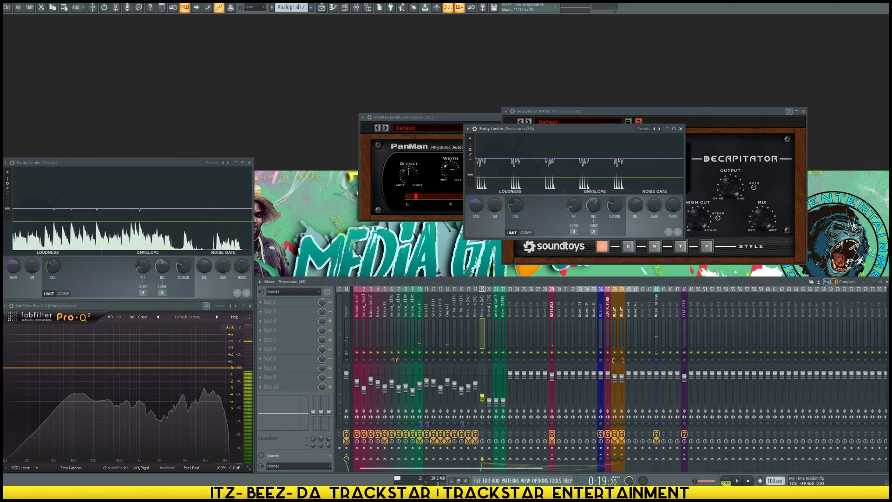
key(space)
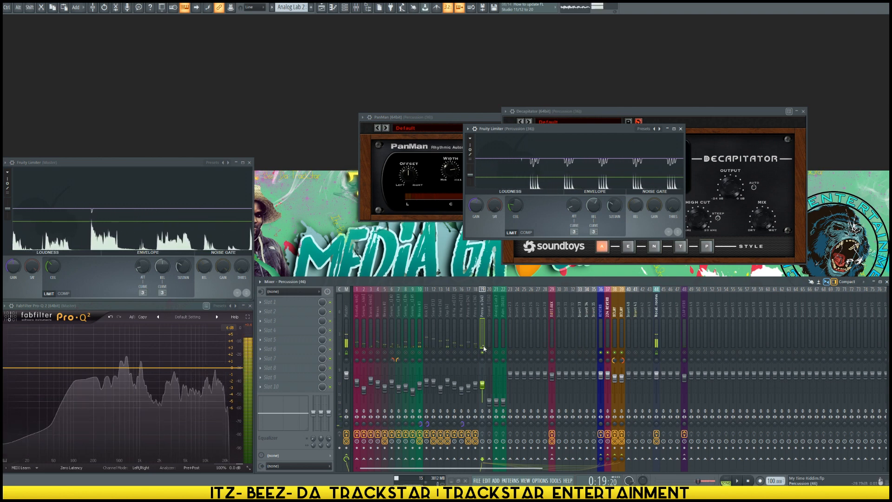
key(space)
drag(487, 387, 487, 385)
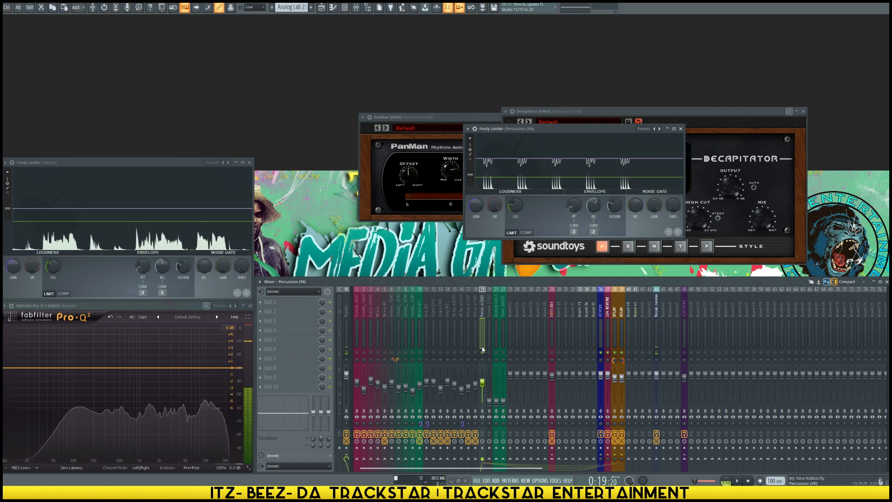
Bring up the playlist behind the mixer and solo percussion track 19.
click(353, 13)
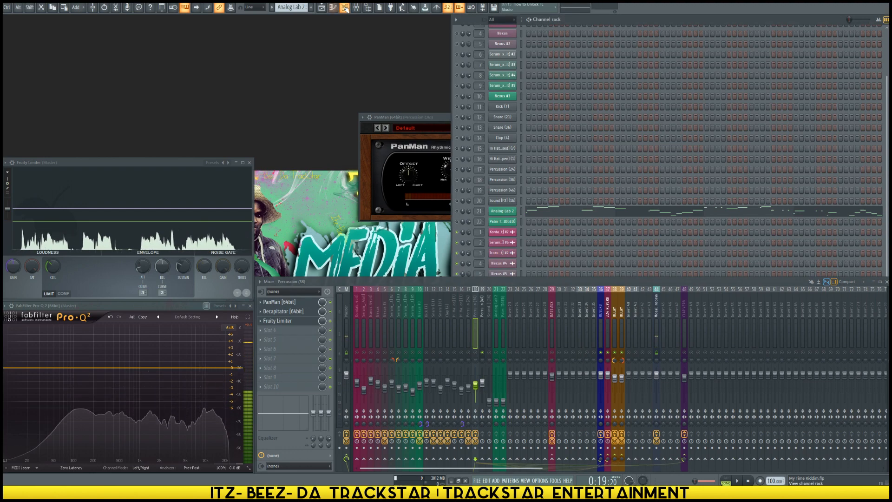
click(330, 8)
click(330, 9)
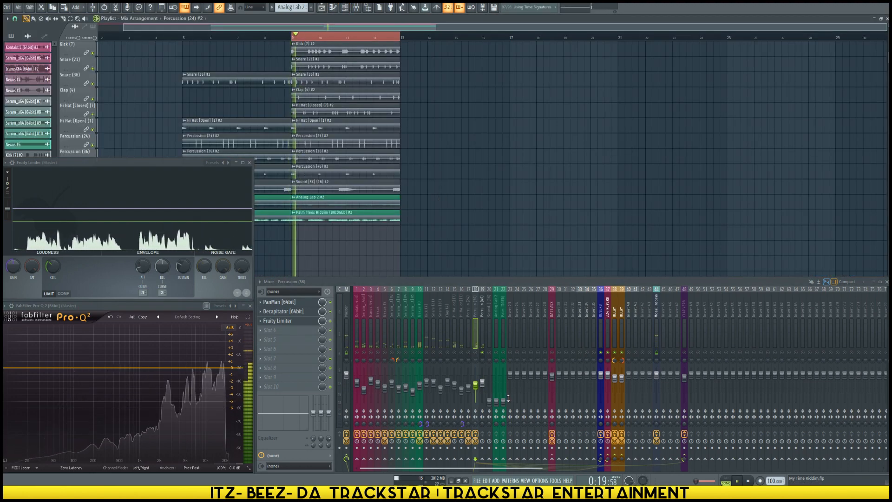
click(483, 353)
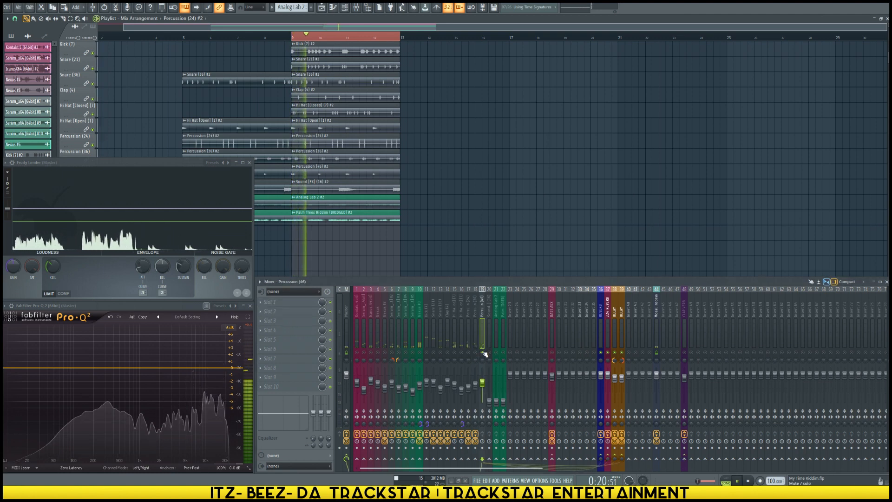
Try to load Native Instruments Transient Master into the first effect slot of track 19.
click(281, 304)
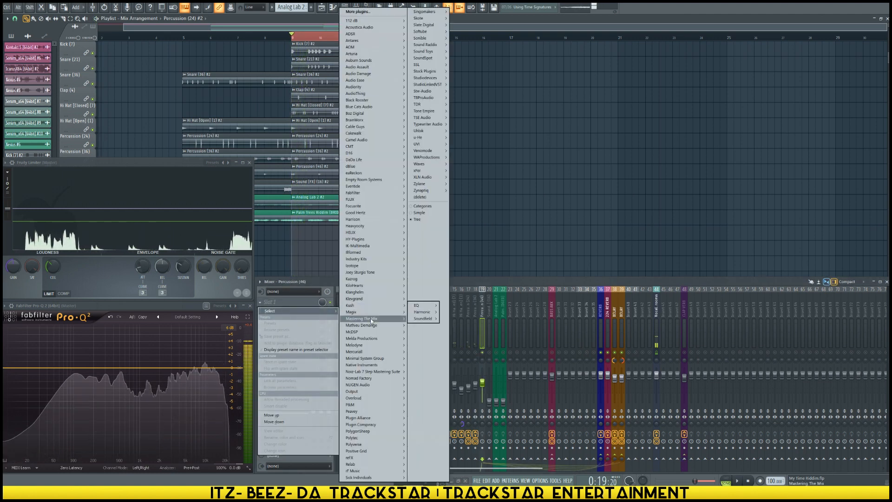
mouse_move(341, 358)
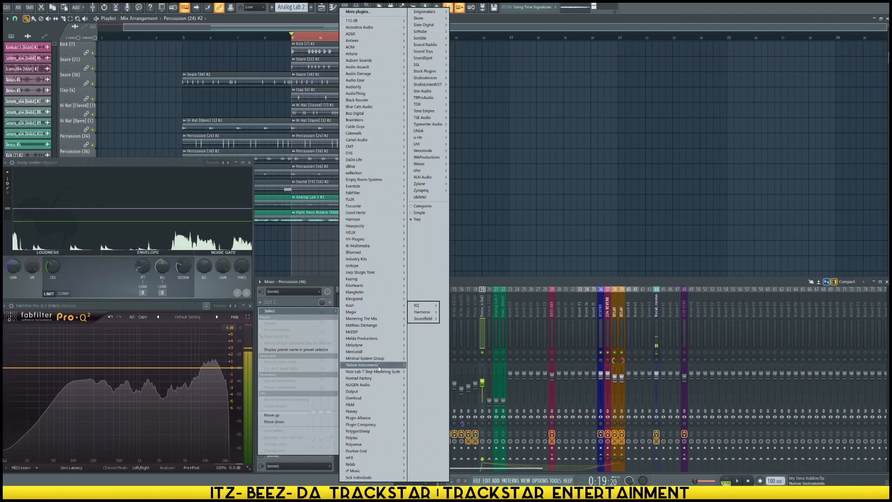
mouse_move(371, 365)
mouse_move(432, 372)
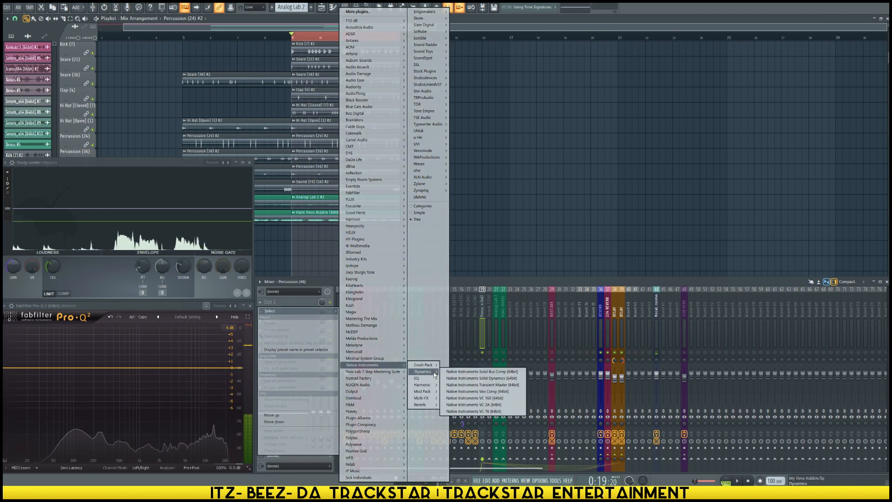
click(492, 387)
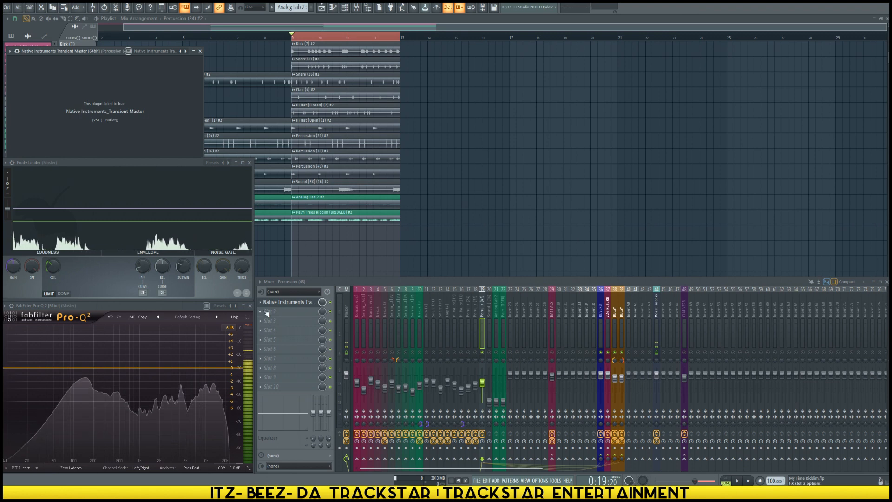
Replace the first effect on track 19 with Audio Assault Transient+ and move its window above the mixer.
click(261, 302)
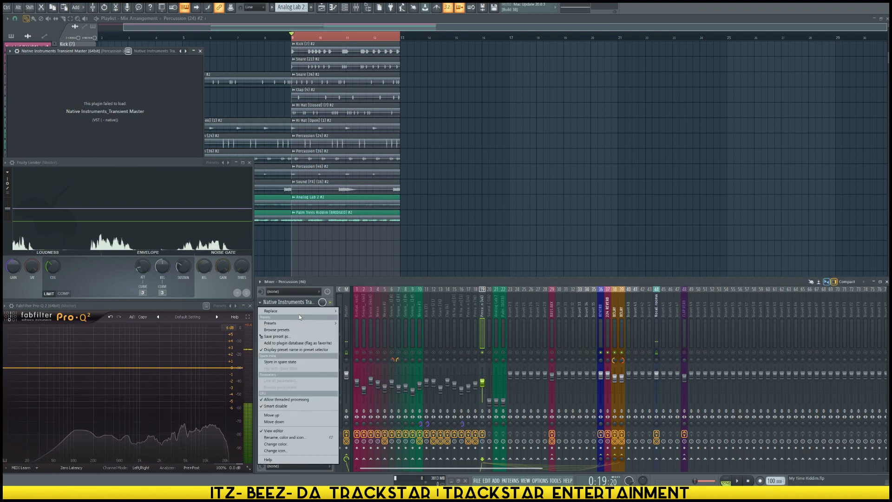
mouse_move(310, 312)
mouse_move(378, 321)
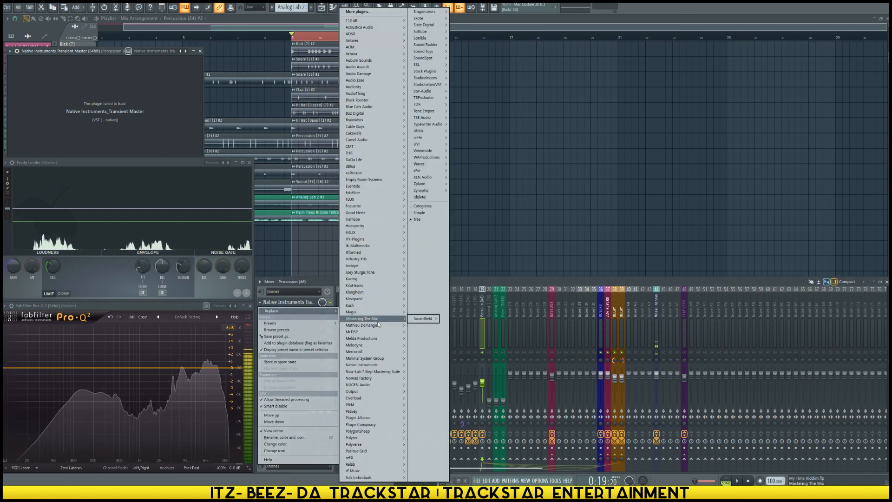
mouse_move(411, 150)
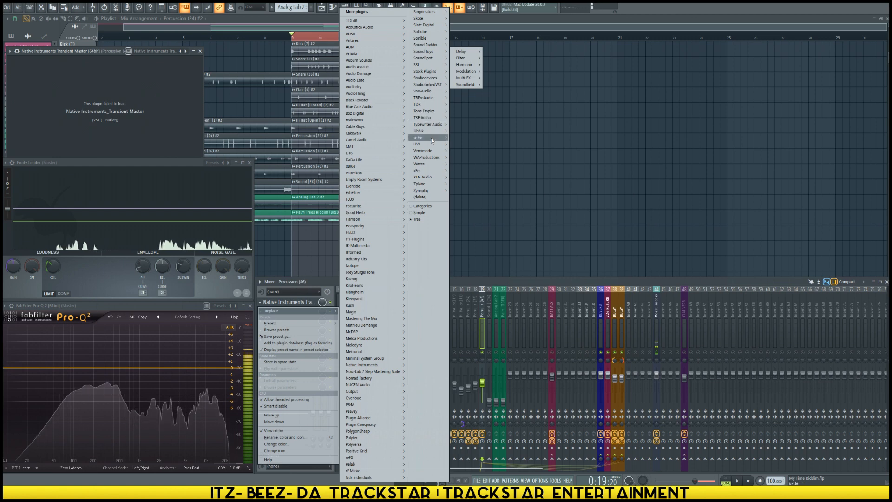
mouse_move(430, 168)
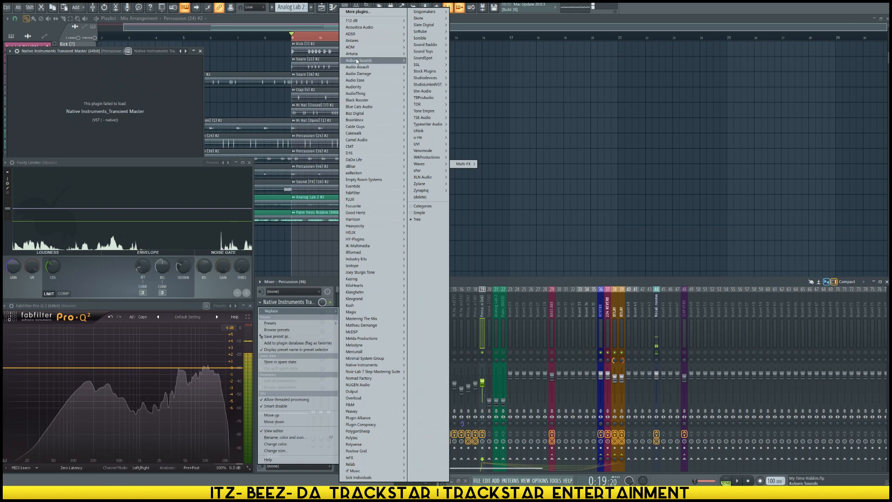
mouse_move(365, 75)
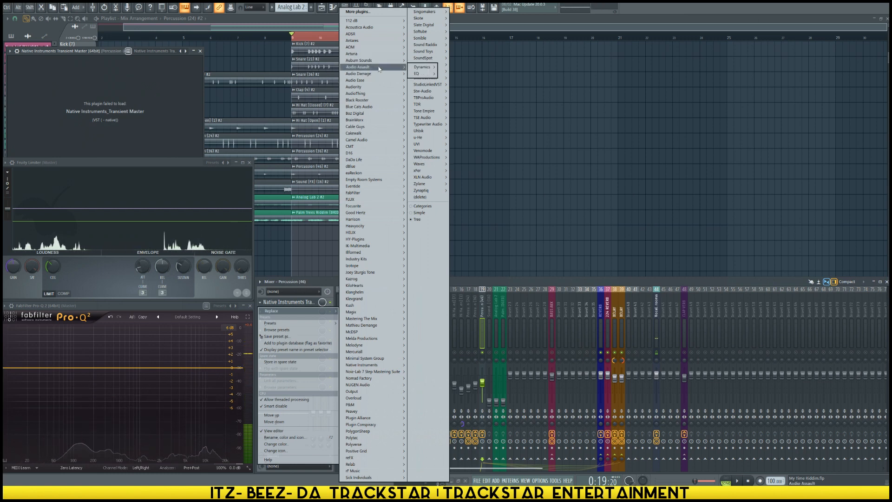
mouse_move(424, 68)
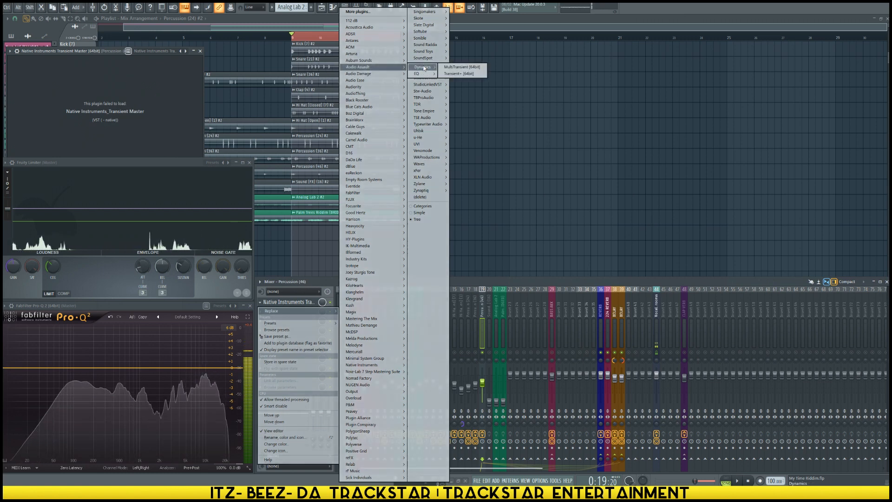
click(462, 74)
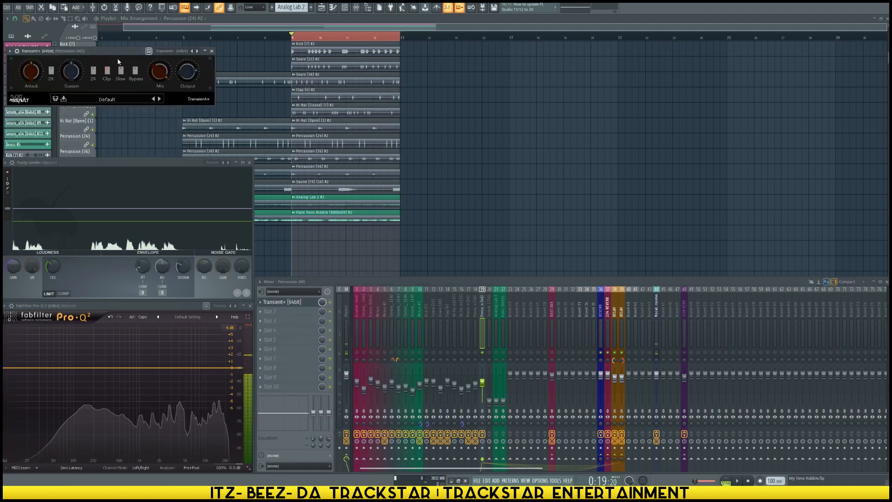
drag(114, 52, 551, 215)
Set Transient+ to 100% attack, toggle the attack's 2X switch and audition the percussion.
mouse_move(512, 227)
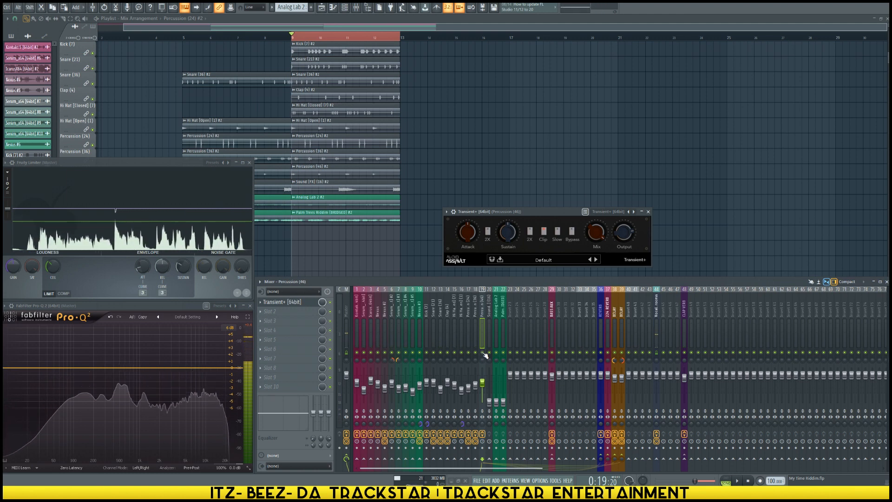
click(487, 231)
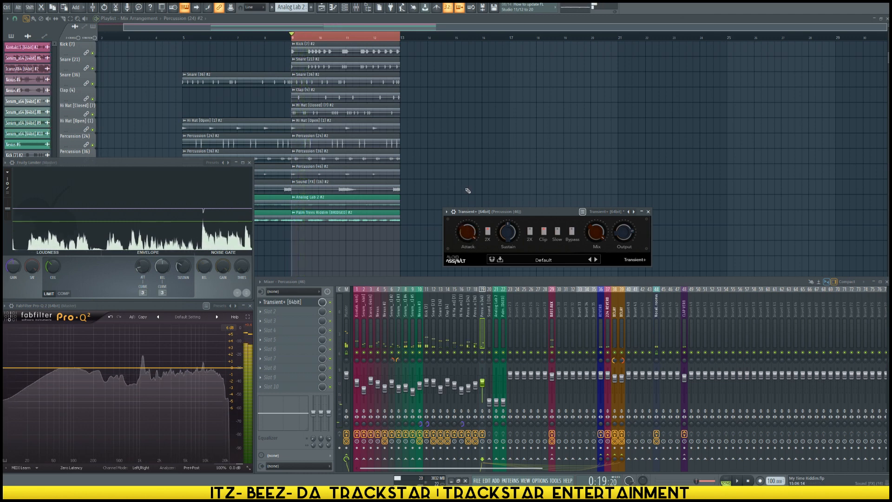
mouse_move(475, 240)
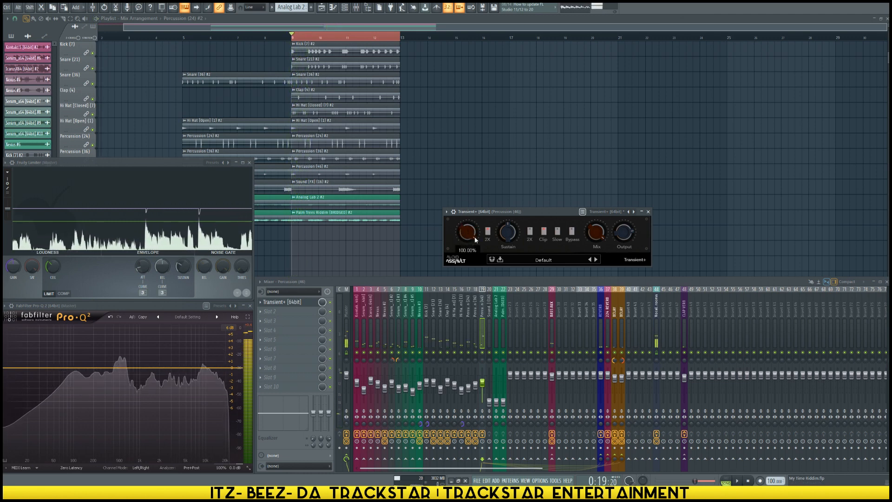
key(space)
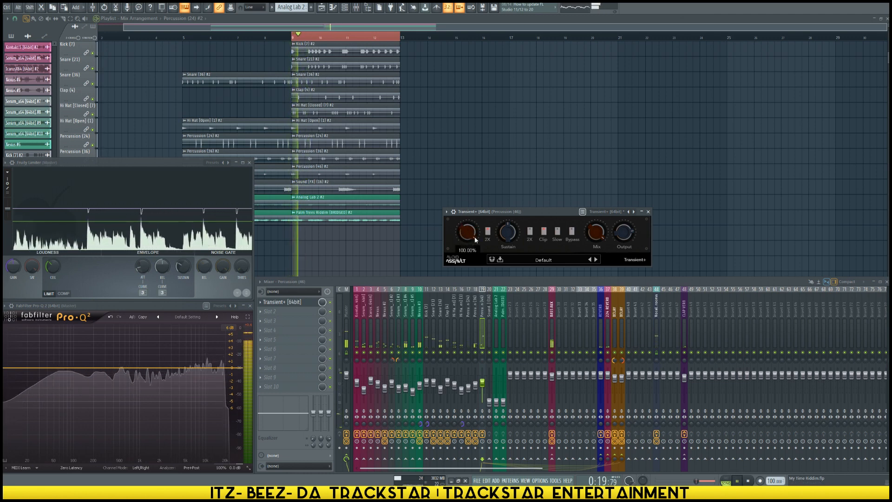
key(space)
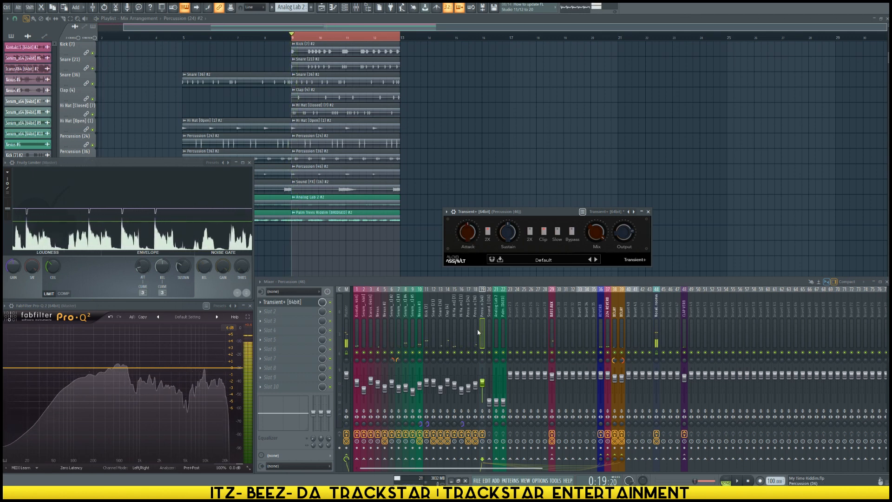
Move Transient+ to track 19's second effect slot and load Fruity Stereo Shaper into the first slot.
drag(290, 311, 300, 315)
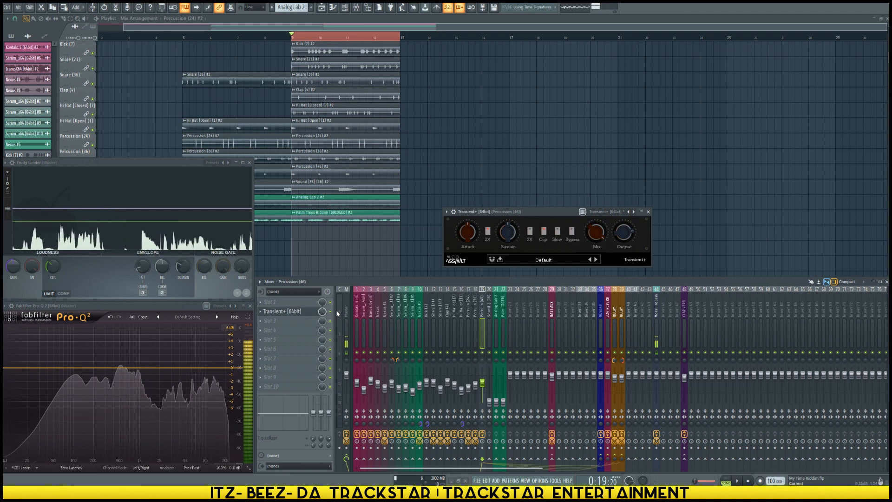
click(303, 303)
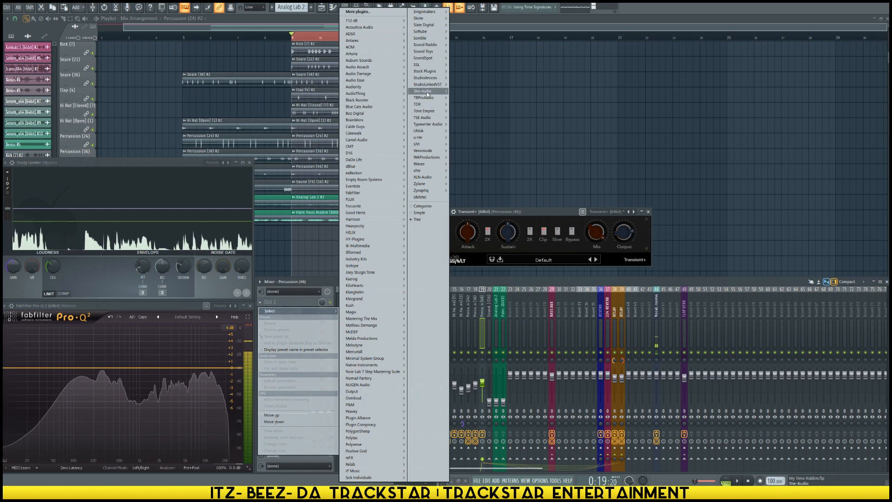
mouse_move(437, 72)
mouse_move(464, 110)
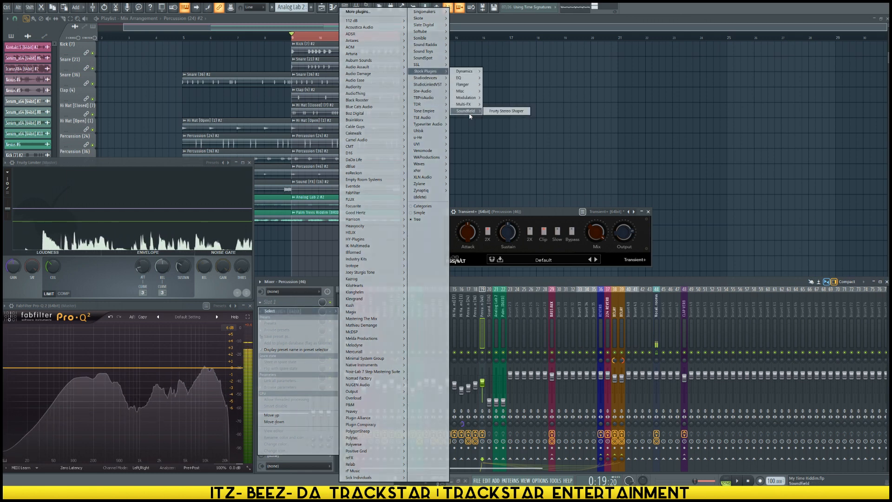
click(506, 111)
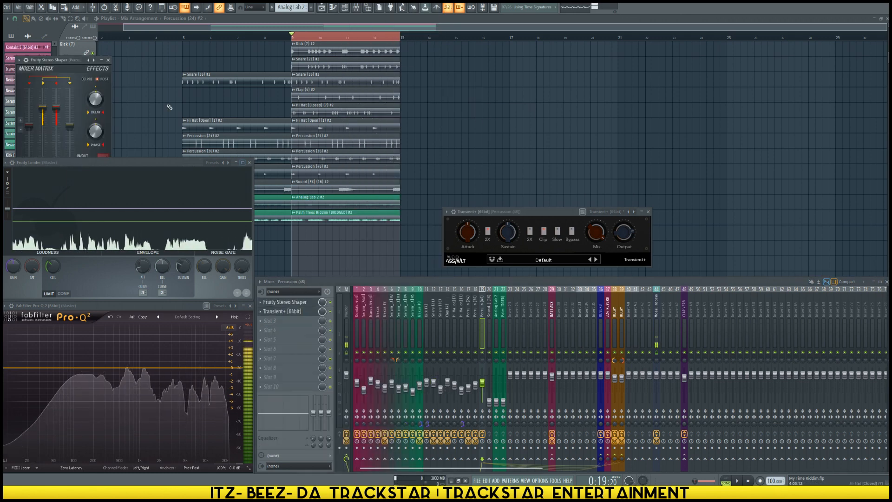
Apply the Delay preset to Fruity Stereo Shaper and place its window above Transient+.
right_click(89, 60)
click(112, 74)
drag(93, 61, 613, 69)
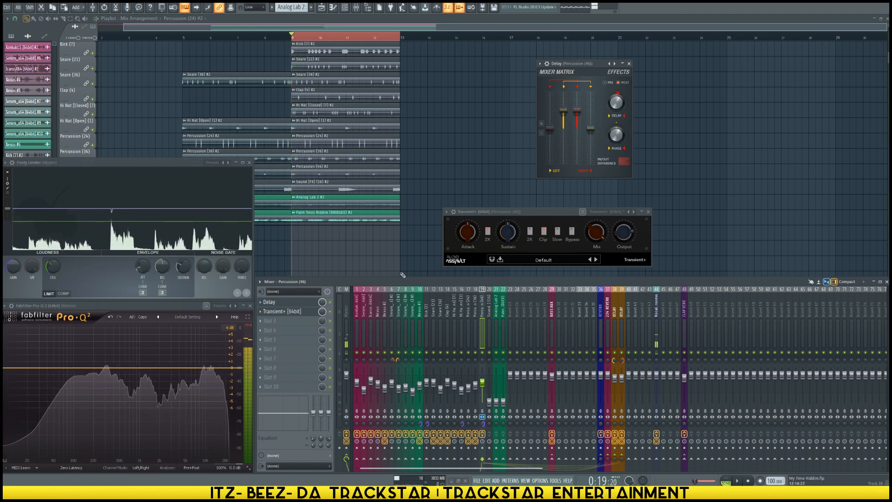
Fine-tune the attack and sustain of Transient+ on track 19 while auditioning the mix.
drag(470, 232, 469, 229)
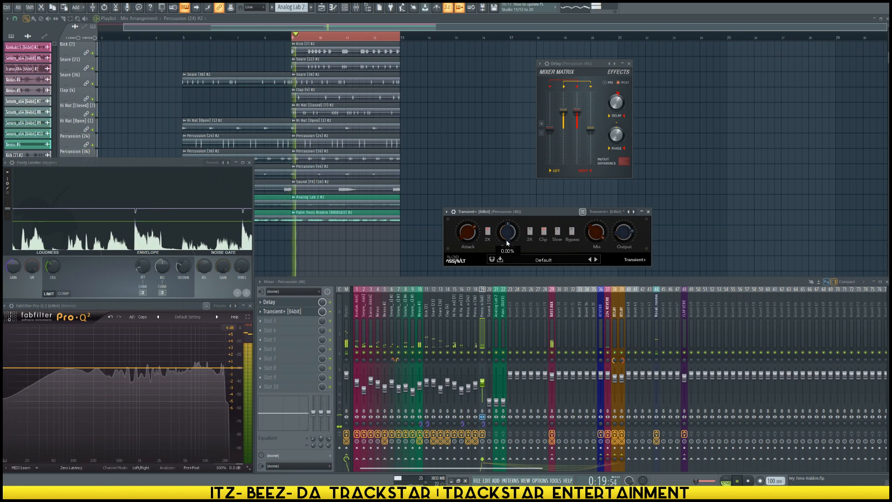
drag(508, 235, 508, 235)
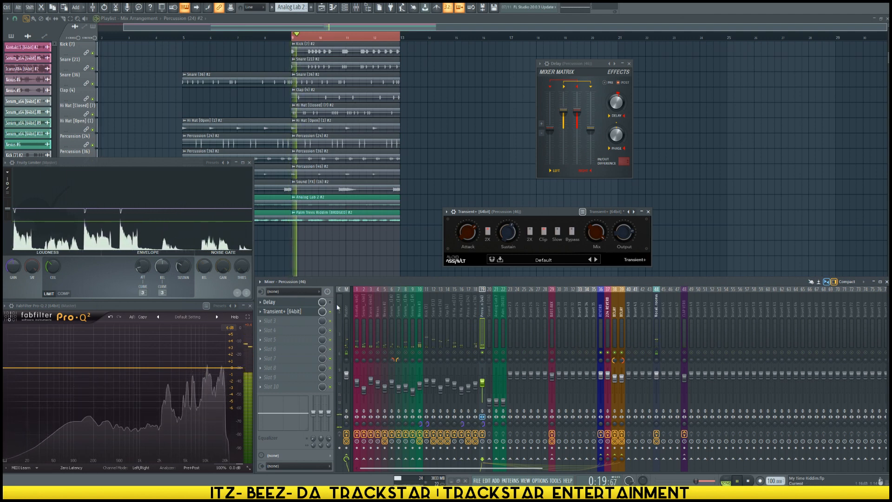
drag(474, 232, 510, 235)
key(space)
key(space)
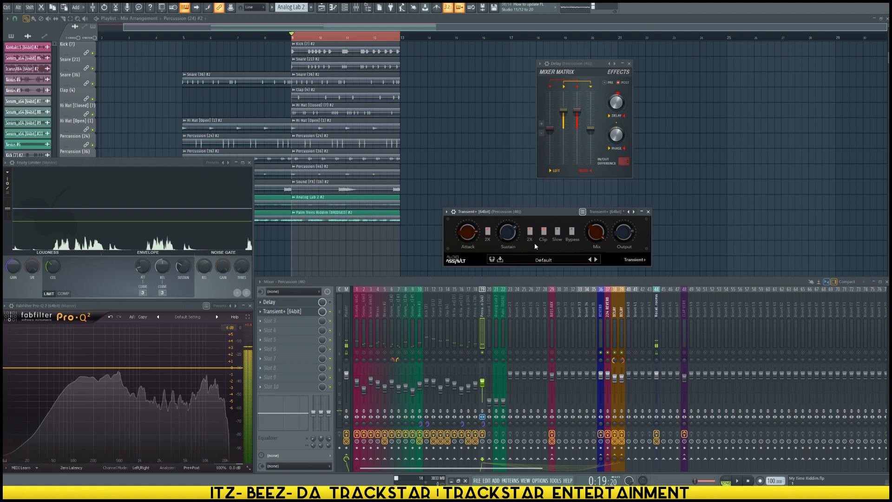
mouse_move(596, 241)
key(space)
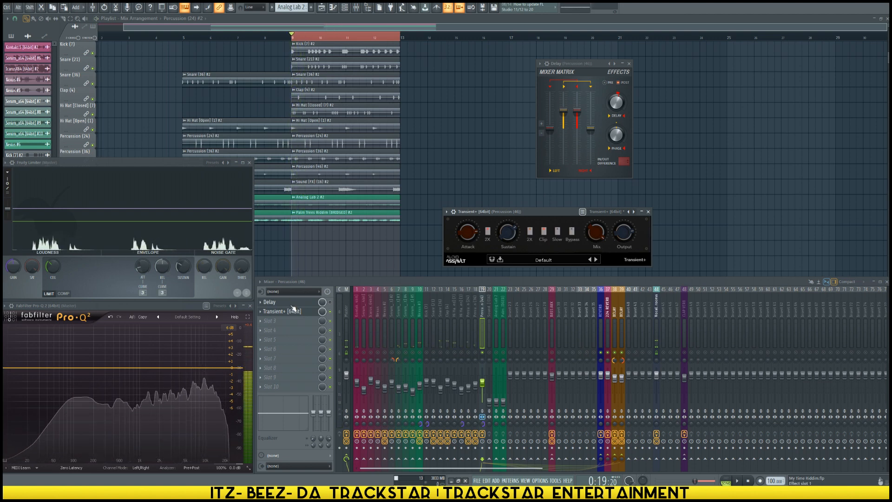
Move Transient+ down to track 19's fourth effect slot and load Fruity Parametric EQ 2 into the second slot.
drag(290, 316, 290, 333)
click(285, 321)
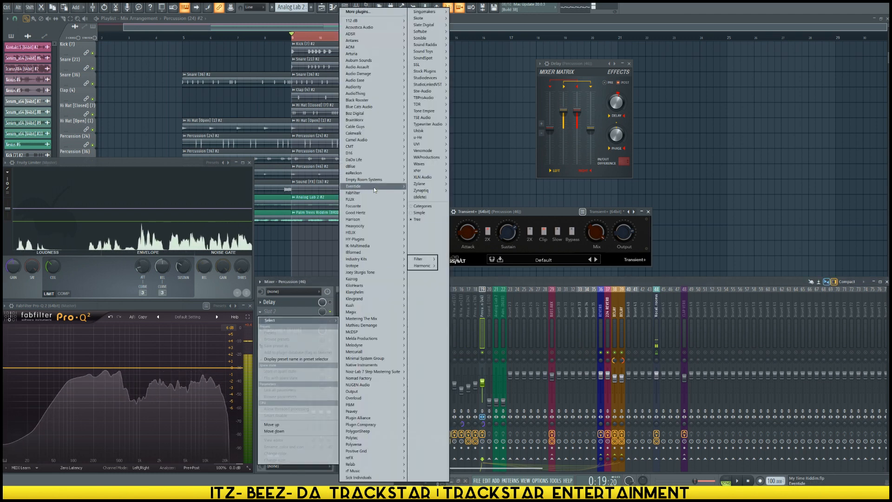
mouse_move(379, 162)
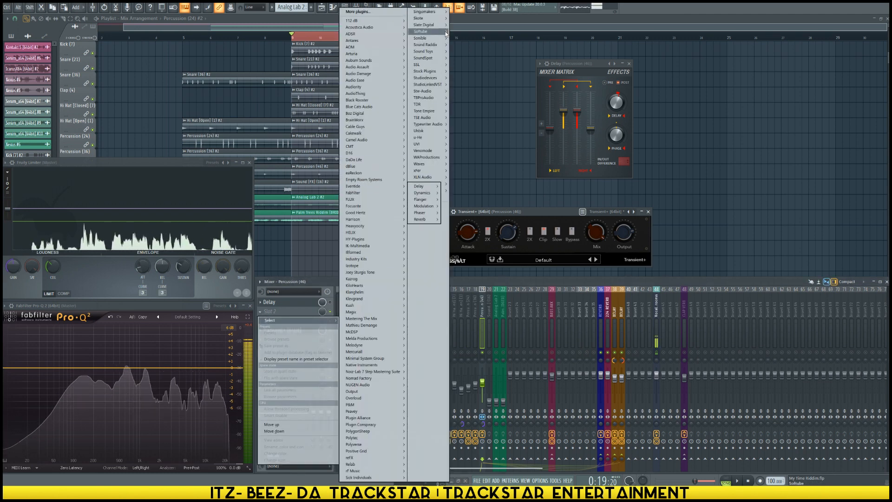
mouse_move(435, 47)
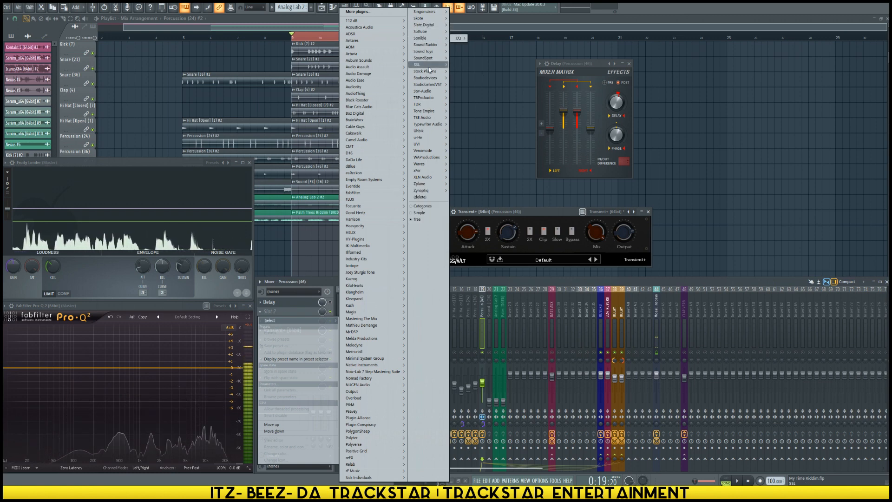
mouse_move(427, 71)
mouse_move(479, 79)
click(508, 78)
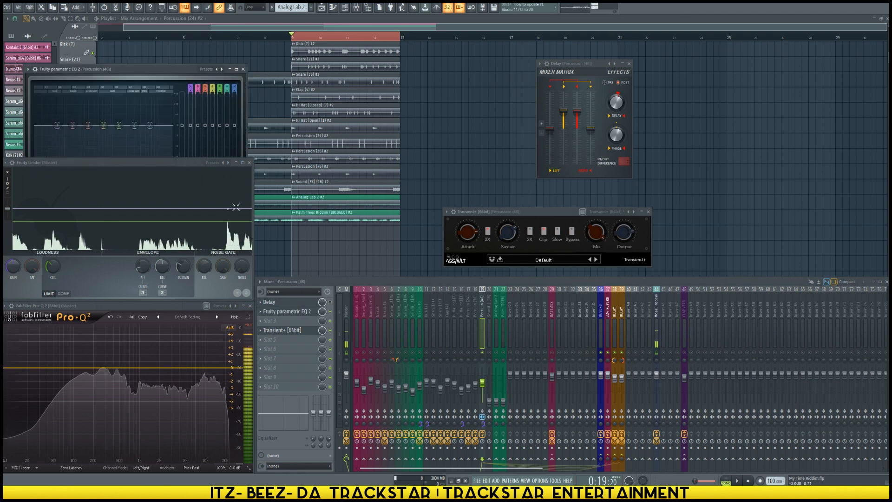
Apply the Master Lo + Hi-Pass Filter preset to track 19's Parametric EQ 2 and raise its low-cut frequency while auditioning.
drag(214, 77, 497, 47)
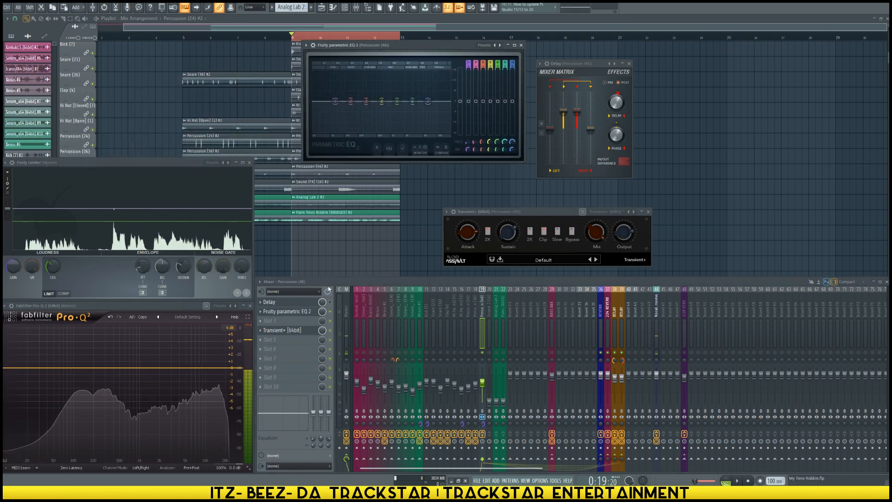
key(space)
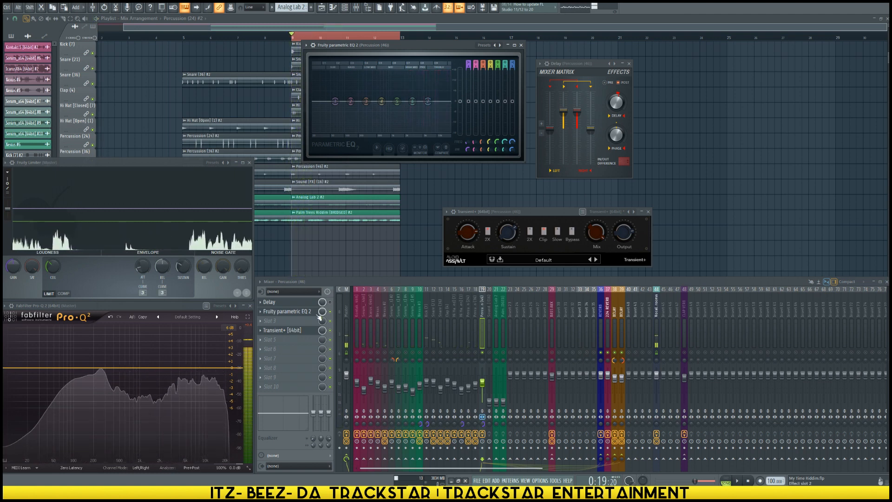
click(500, 46)
click(521, 109)
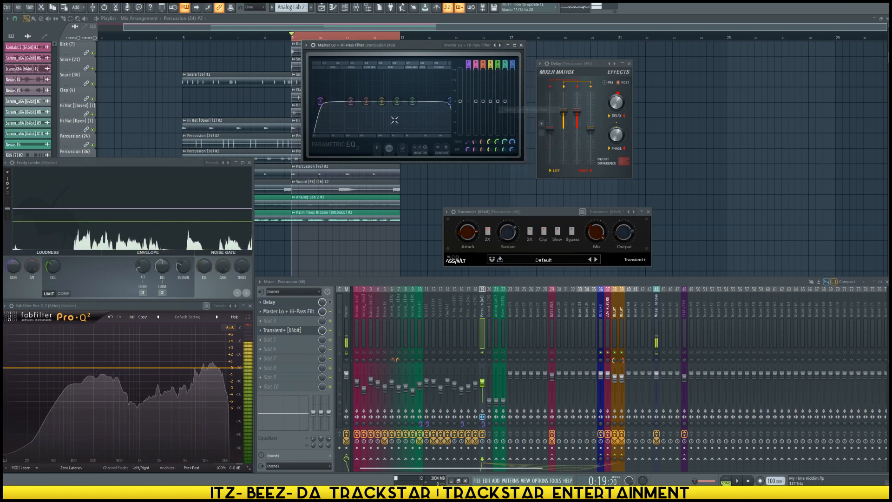
drag(327, 106, 380, 106)
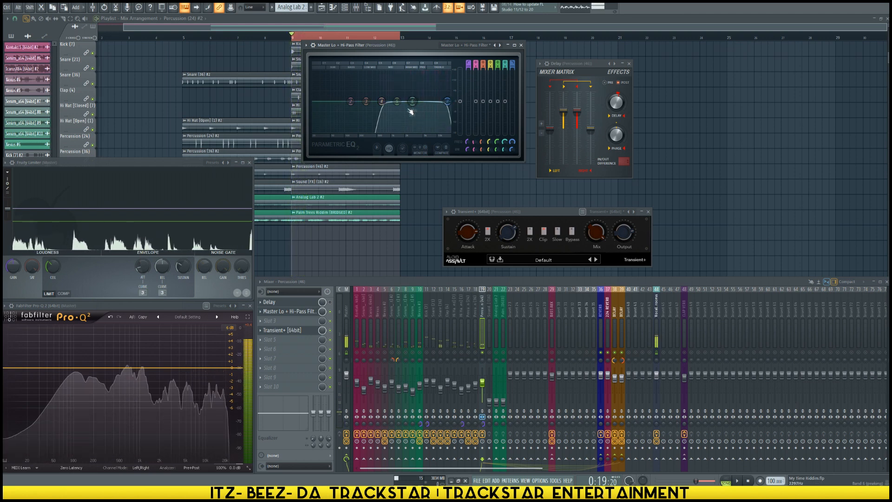
drag(382, 102, 398, 101)
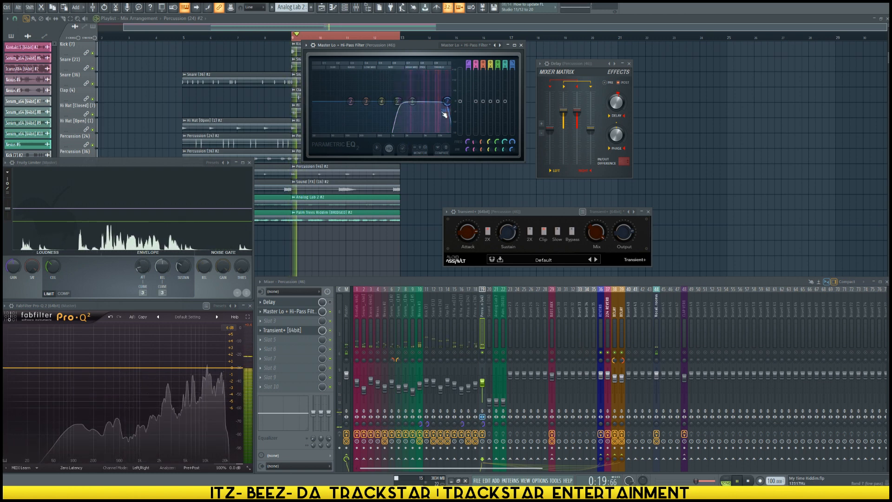
key(space)
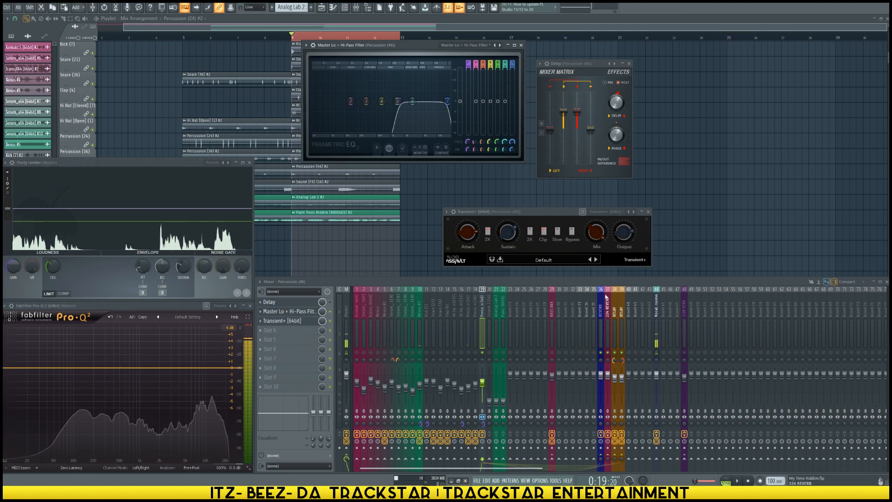
Set the Transient+ attack on track 19 to 60% and audition the result.
drag(545, 214, 547, 201)
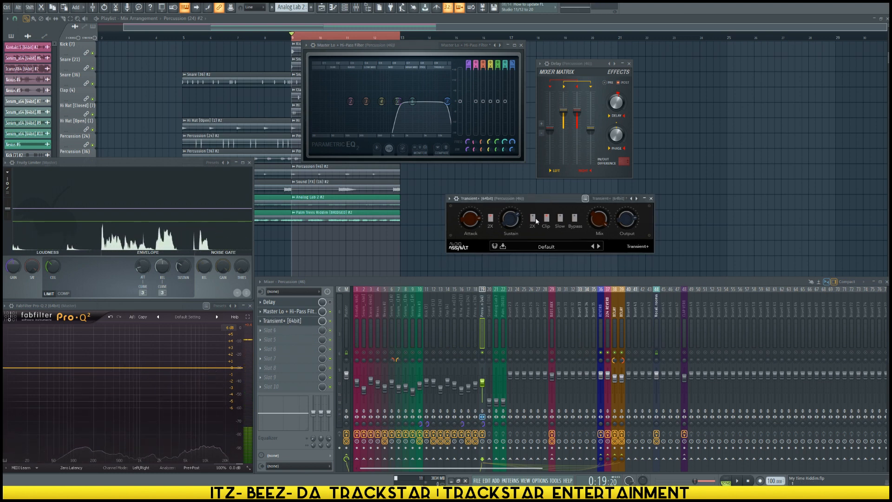
key(space)
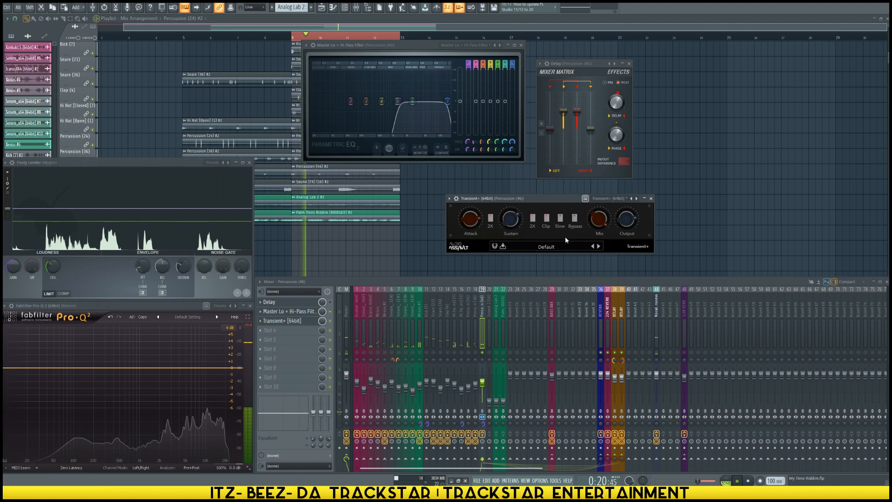
mouse_move(594, 223)
mouse_move(630, 222)
key(space)
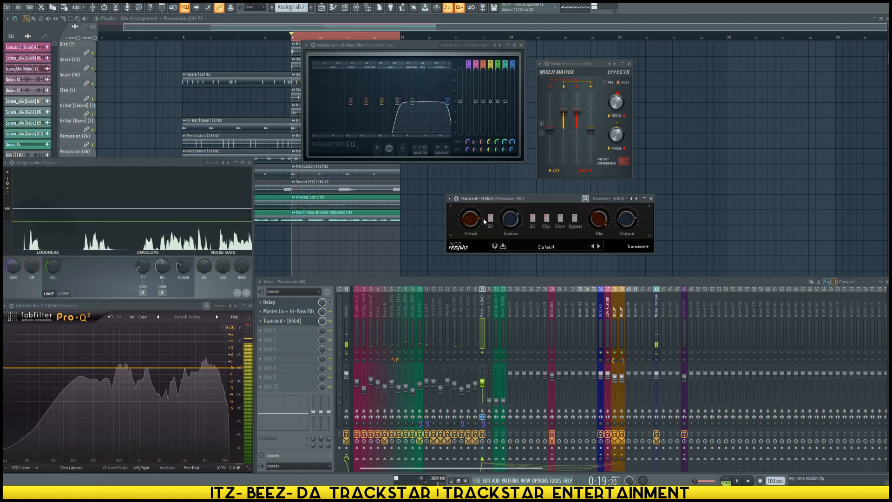
scroll(470, 218, up, 3)
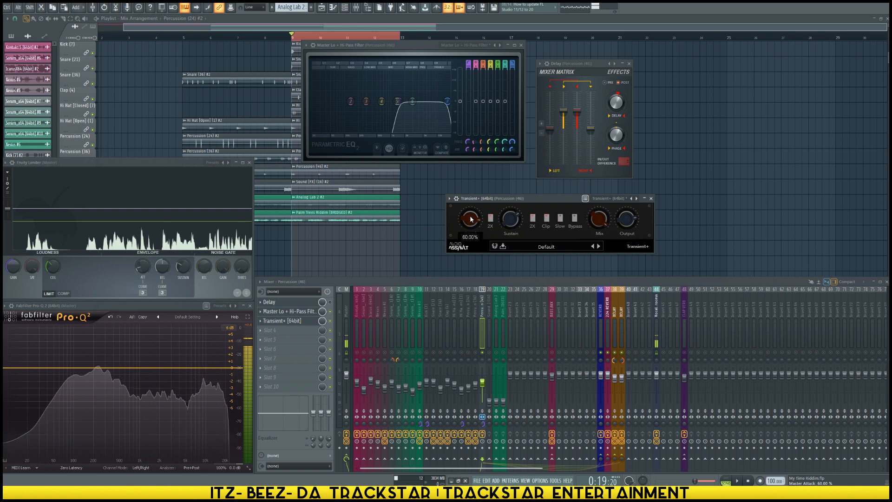
key(space)
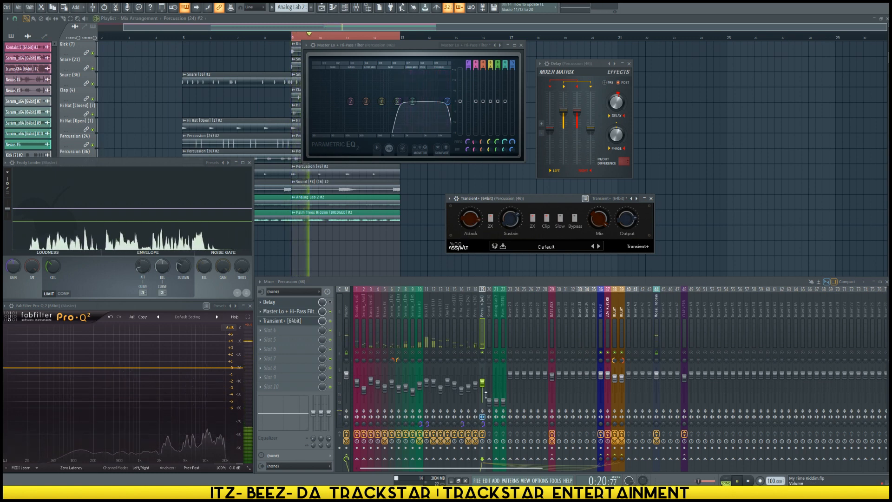
key(space)
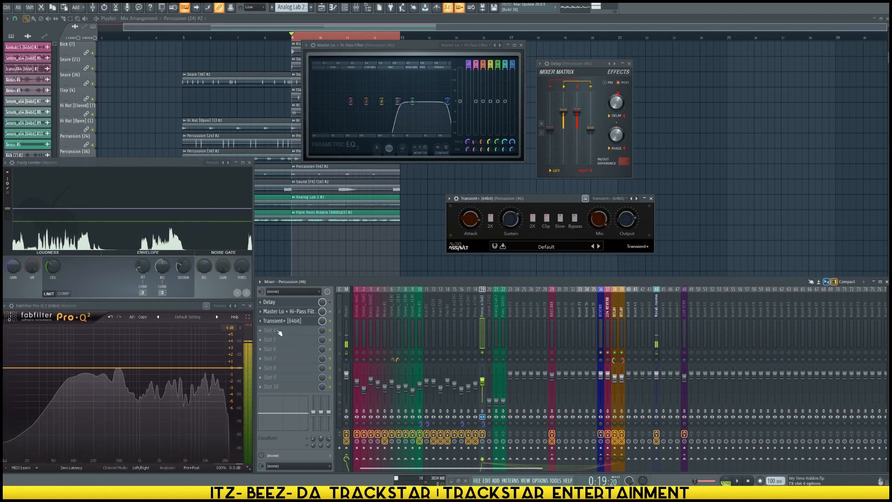
Load the stereo version of Waves S1 Stereo Imager from WaveShell-VST 9.91 into track 19's fourth effect slot and place its window beside the EQ.
click(297, 330)
mouse_move(325, 342)
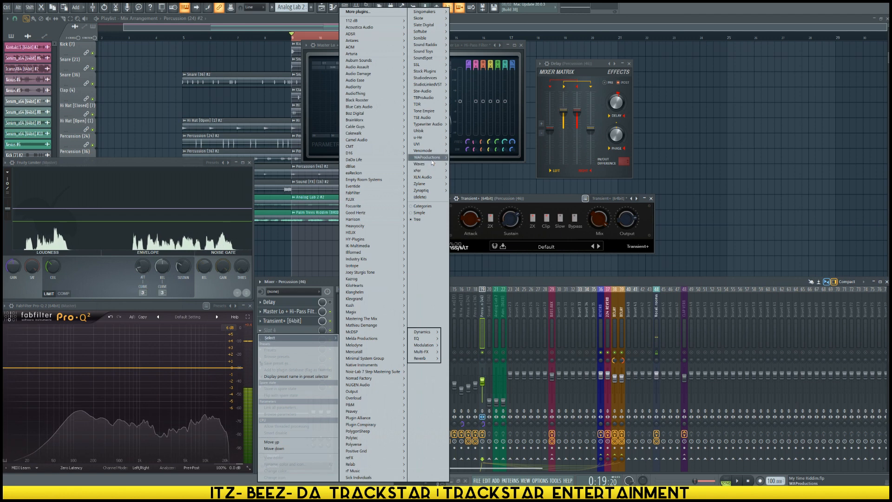
mouse_move(431, 163)
mouse_move(477, 165)
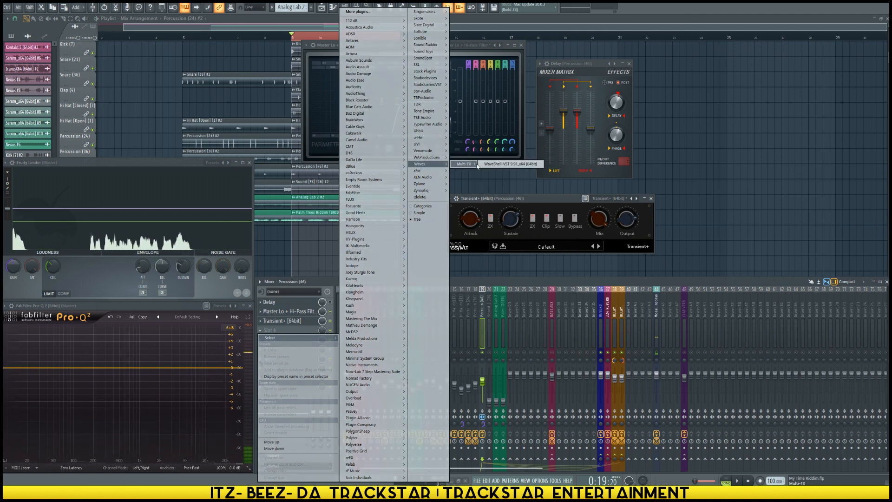
click(506, 165)
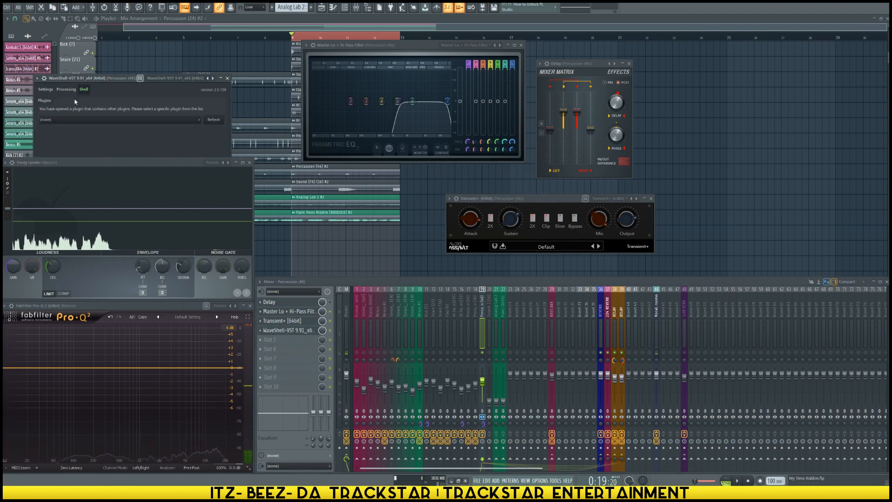
click(87, 121)
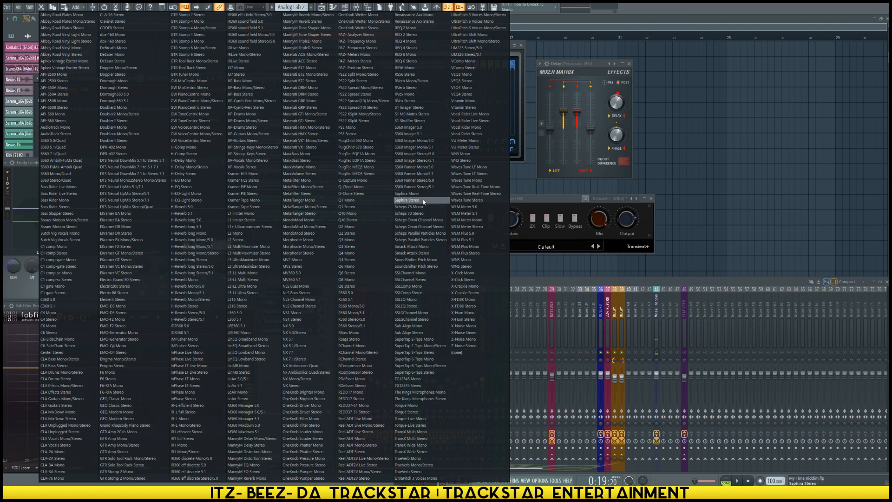
click(411, 115)
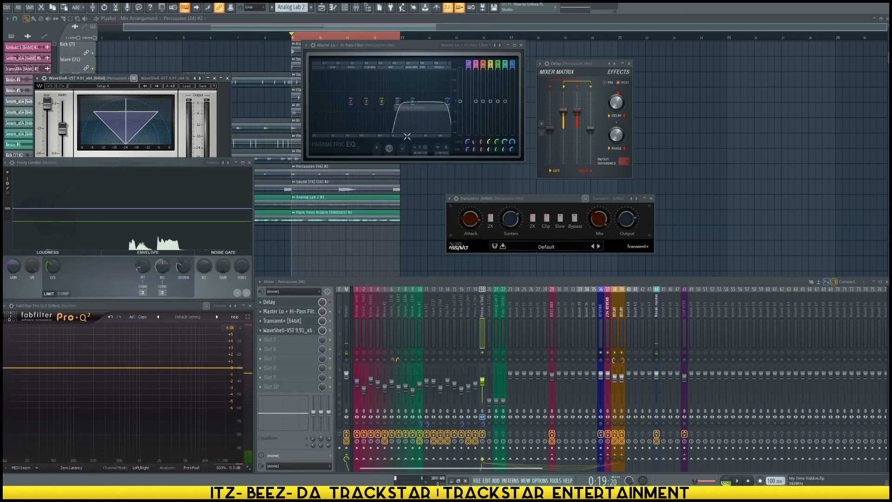
drag(109, 78, 626, 127)
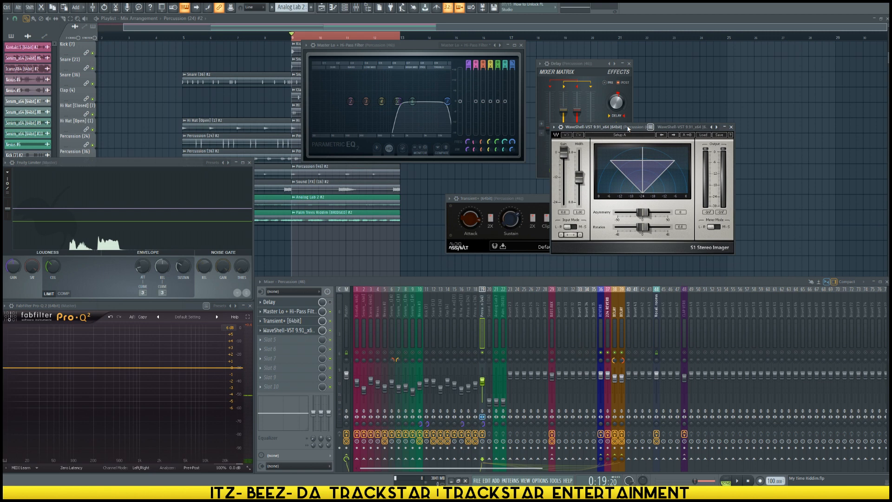
Increase the S1 Stereo Imager width on track 19 to about 1.7.
text(3.5)
key(Return)
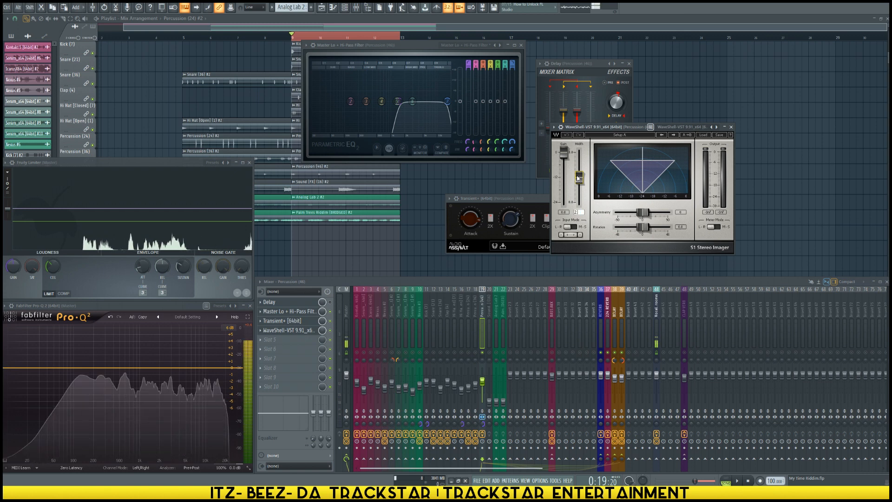
key(Return)
drag(576, 167, 575, 180)
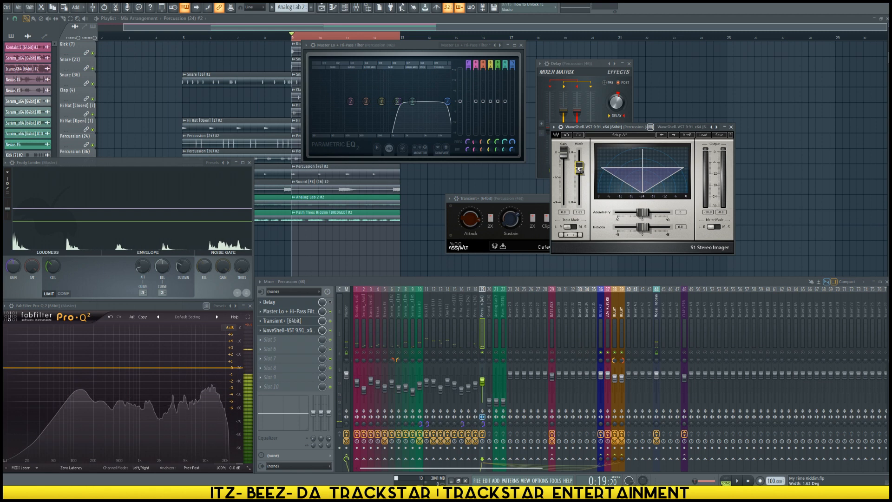
drag(579, 169, 579, 168)
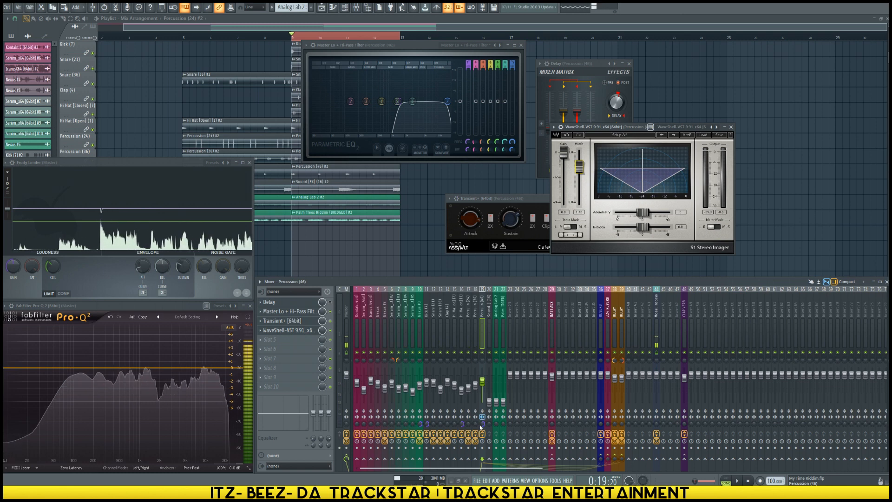
Play the full mix to compare track 19 with and without its effects.
key(space)
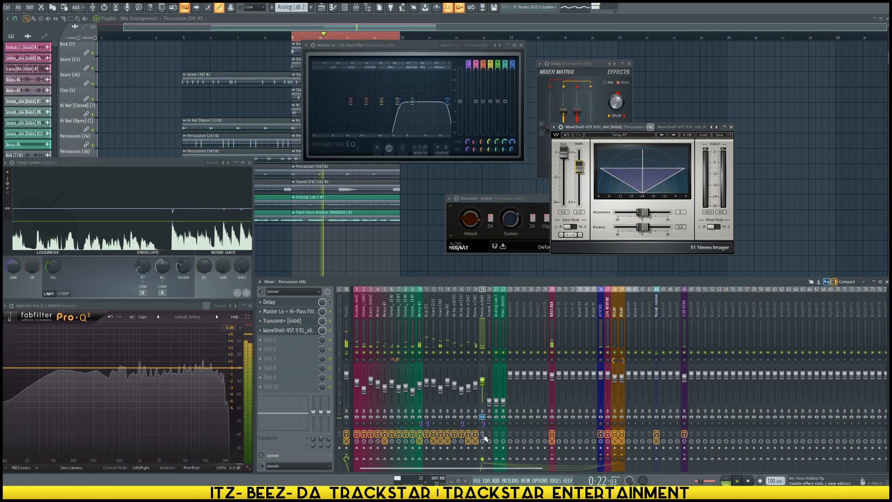
key(space)
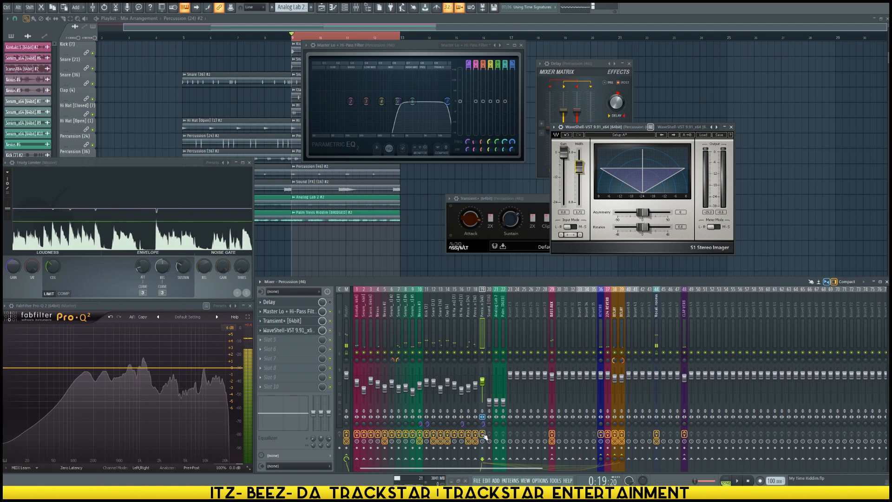
key(space)
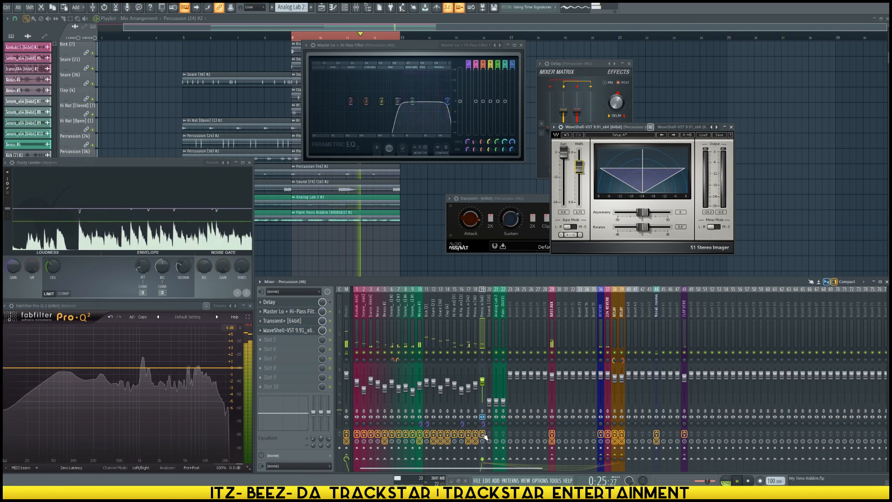
key(space)
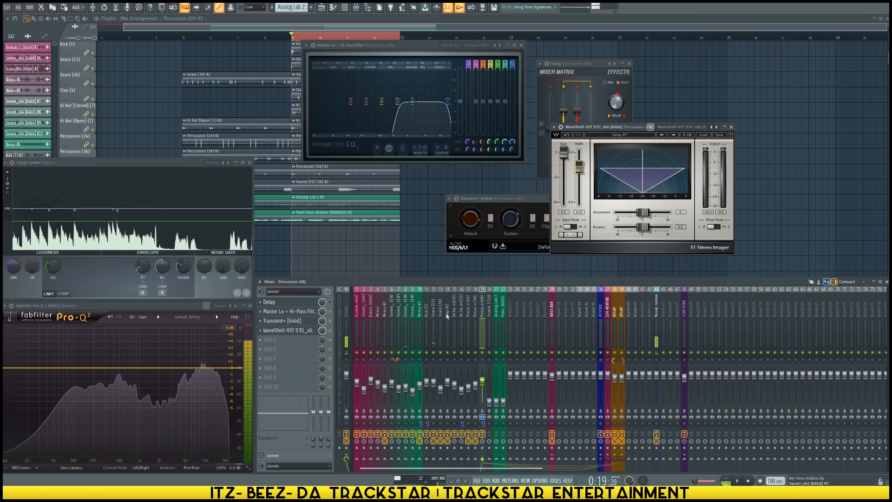
Bring the Transient+ window in front of the imager and adjust its output level.
drag(531, 200, 520, 199)
mouse_move(584, 212)
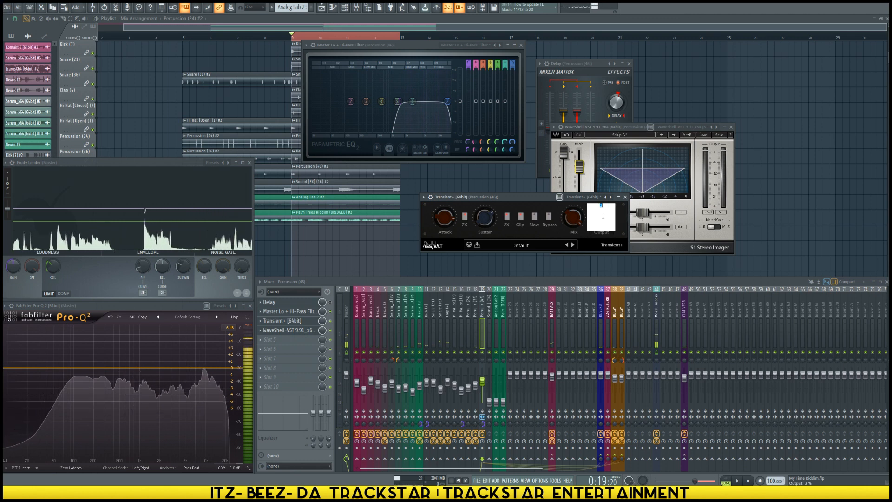
text(.3)
key(Return)
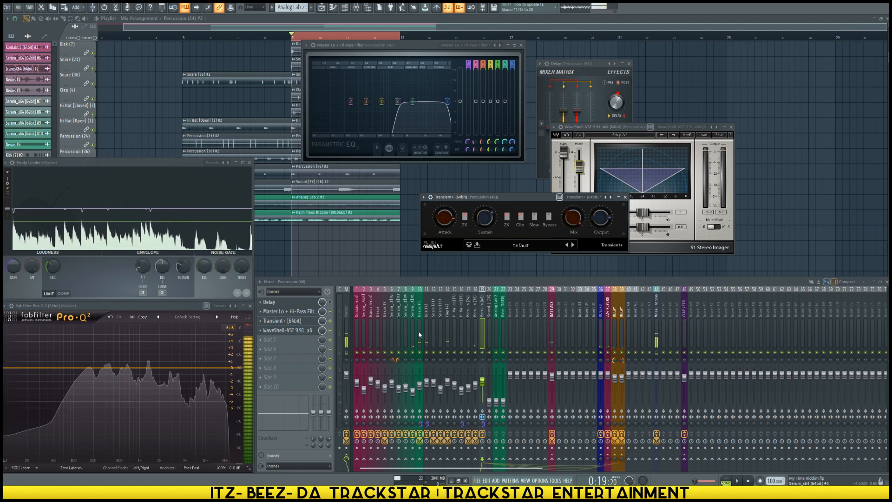
Raise the Sound (FX) (16) track's volume and trim its playlist clip into two short hits, then play the mix.
click(490, 403)
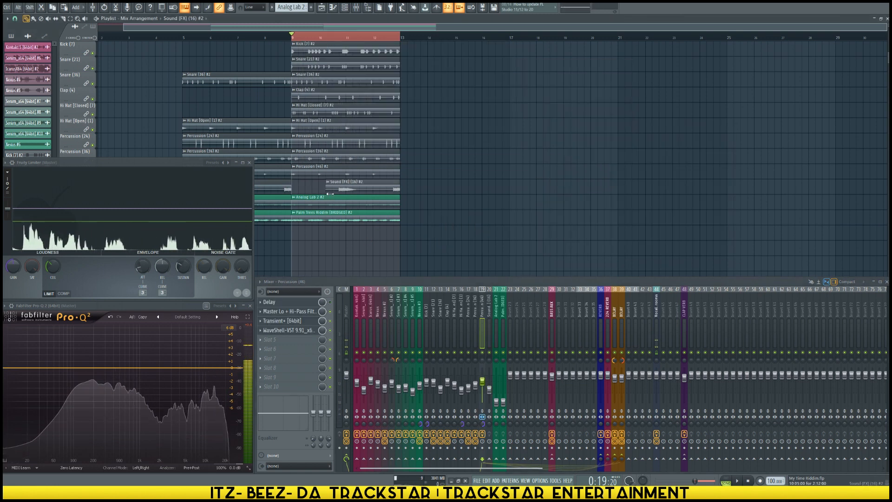
drag(339, 194, 335, 193)
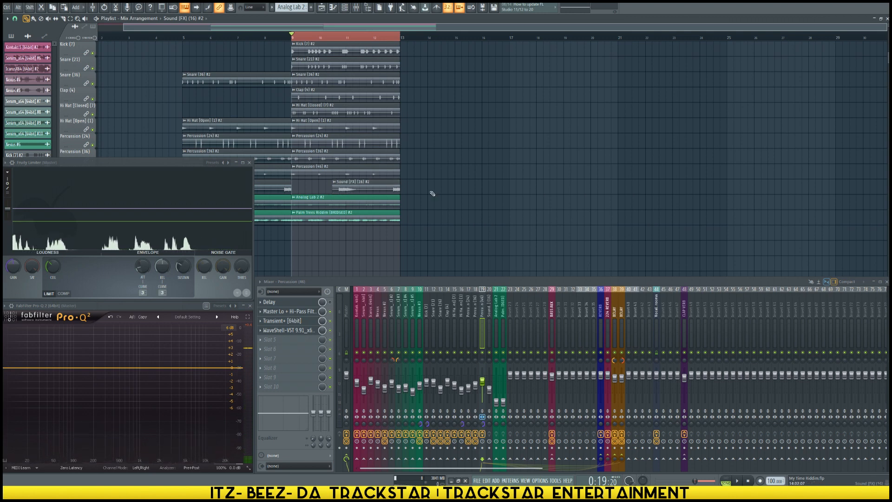
key(space)
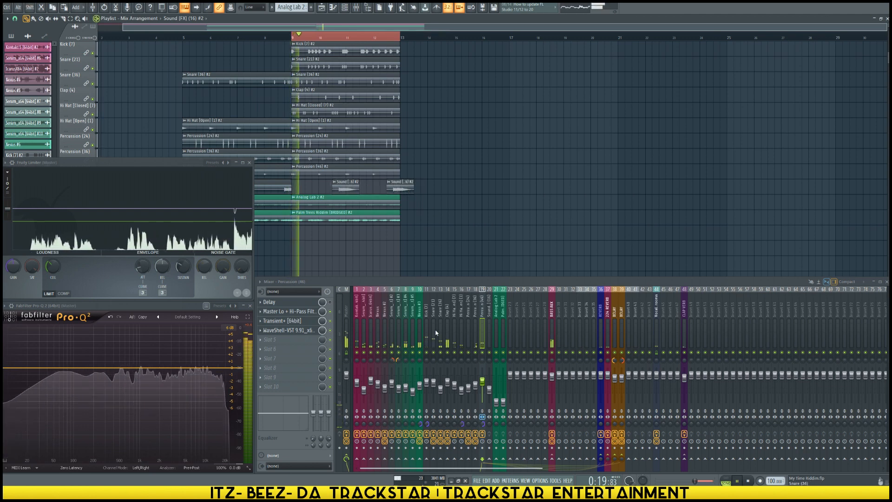
Fine-tune the Sound (FX) (16) track's volume in the mix, then solo the track and audition it.
click(492, 394)
key(space)
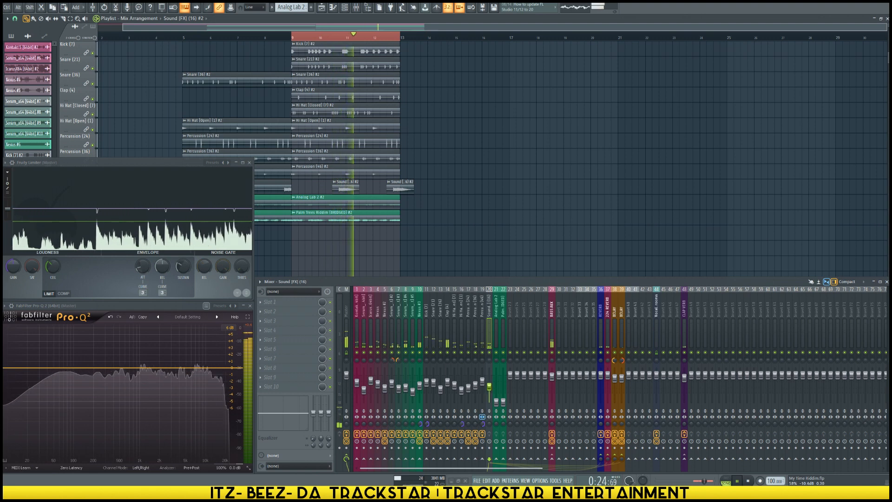
right_click(489, 353)
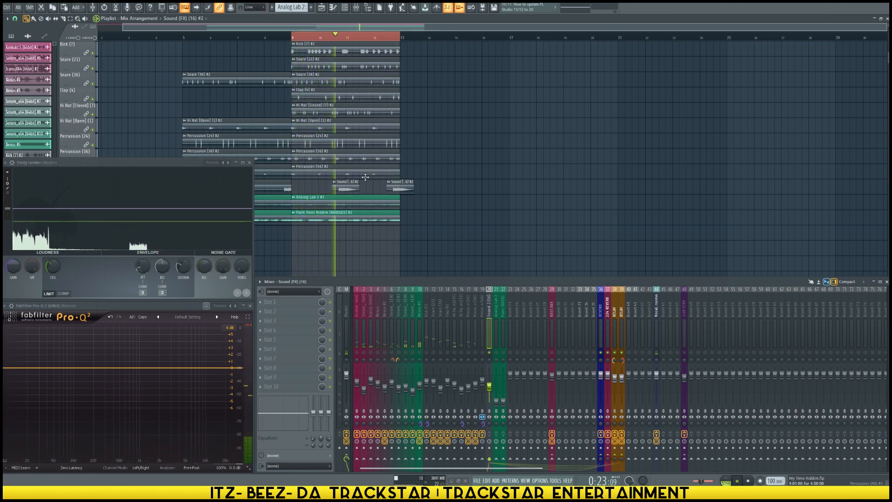
key(space)
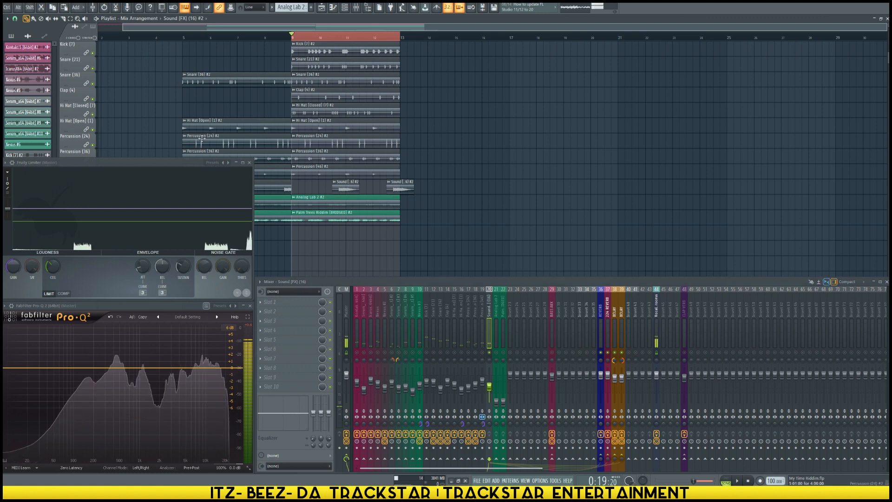
Switch the playlist to the Midi Patterns arrangement and open the Sound (FX) (16) pattern in the piano roll.
click(17, 19)
click(103, 57)
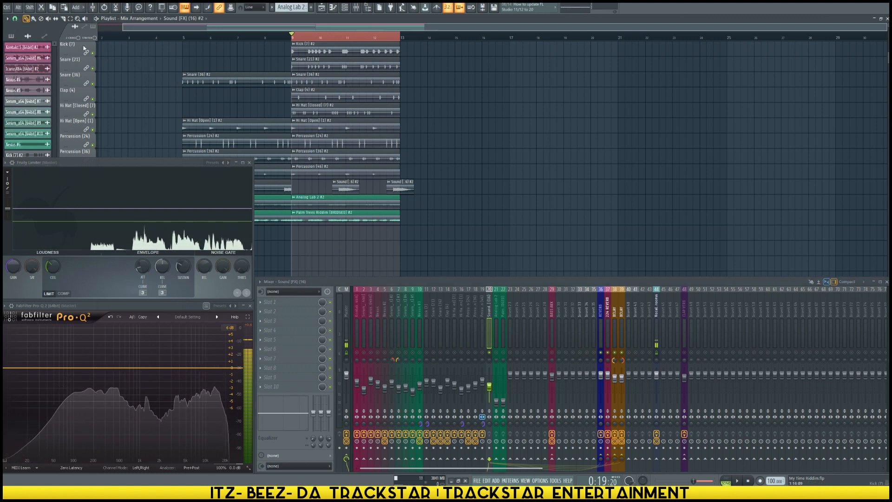
click(15, 19)
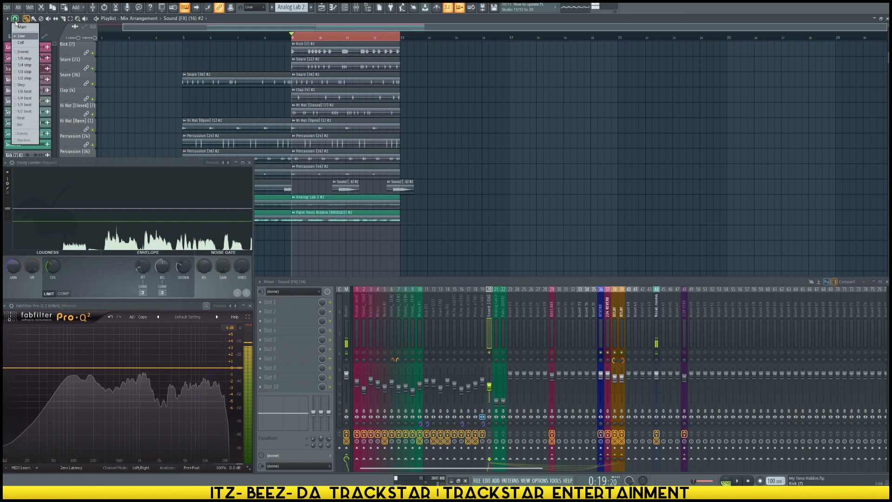
click(132, 64)
click(150, 18)
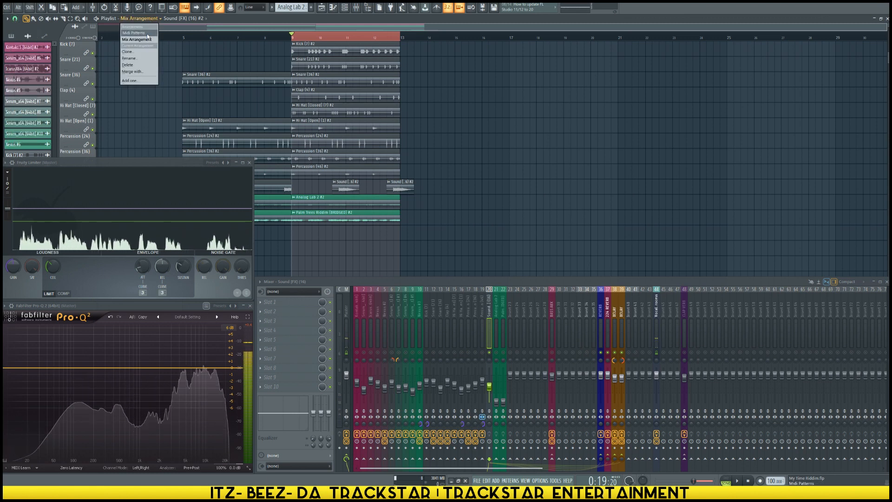
click(147, 33)
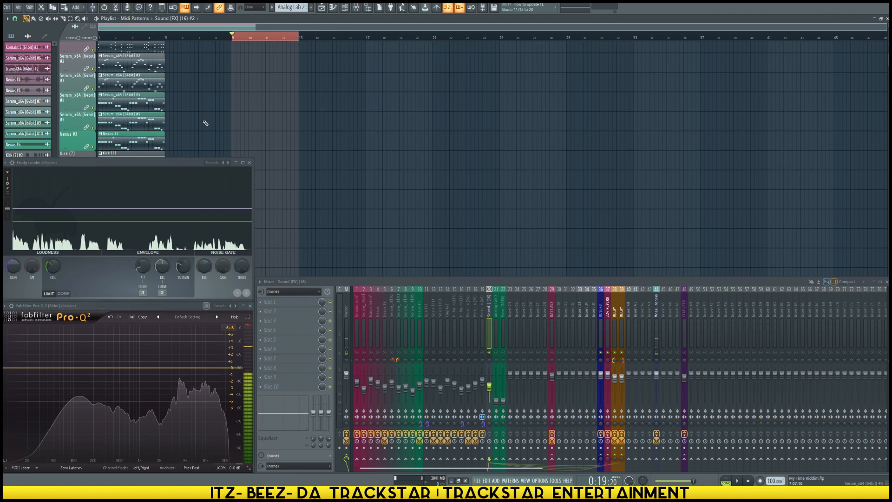
scroll(206, 123, down, 5)
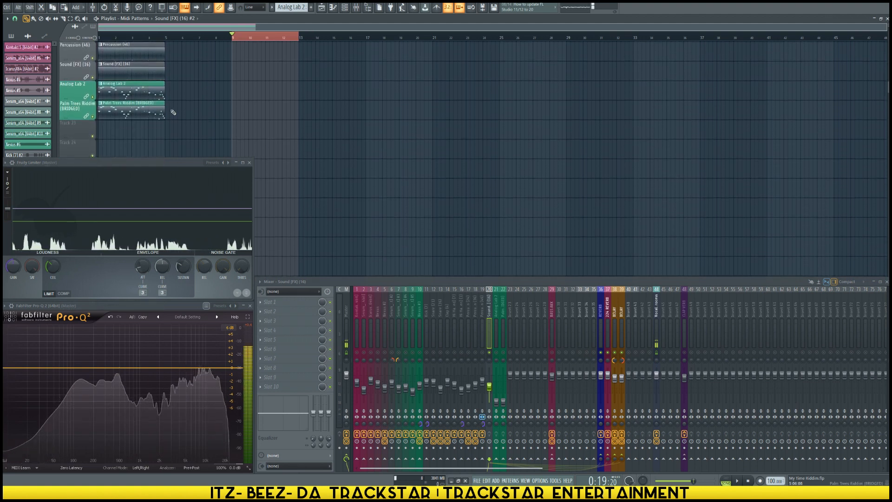
double_click(130, 75)
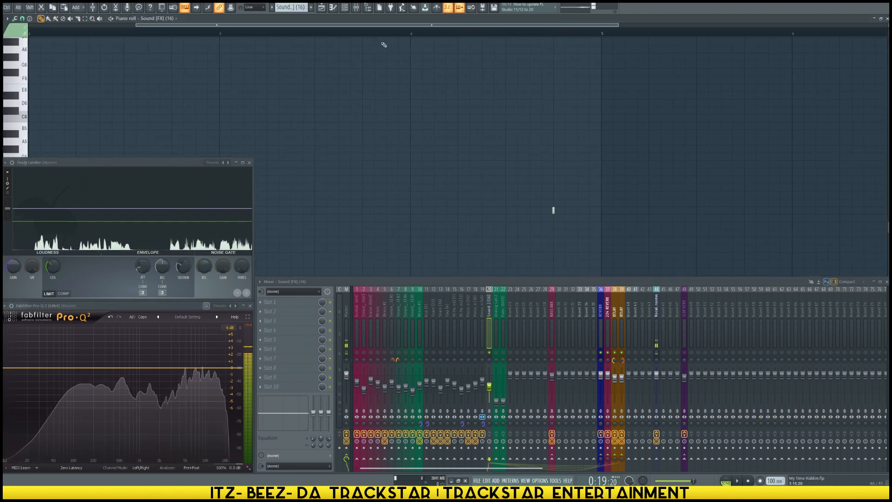
Show the channel rack and inspect the Sound (FX) (16) channel's sampler settings and waveform.
click(345, 8)
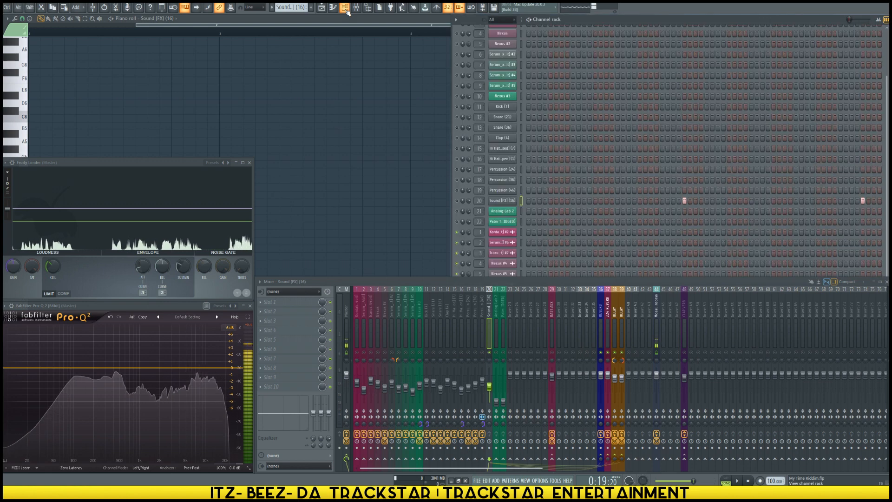
click(501, 201)
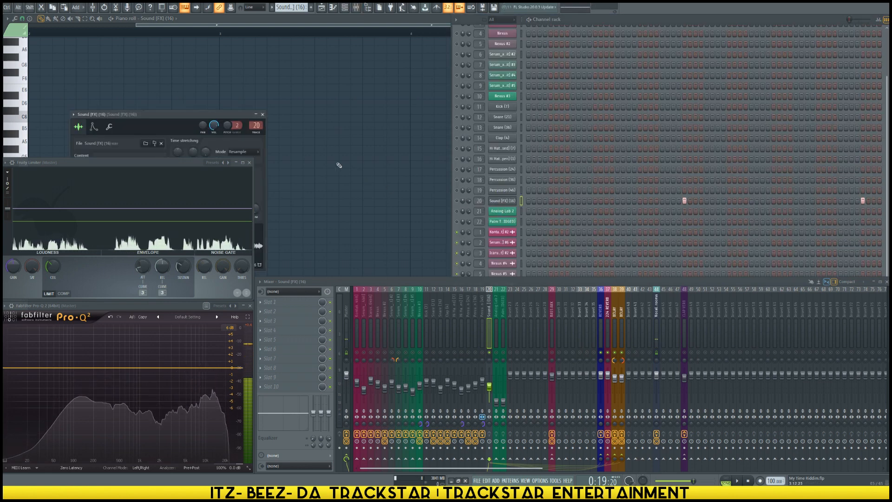
drag(163, 118, 378, 63)
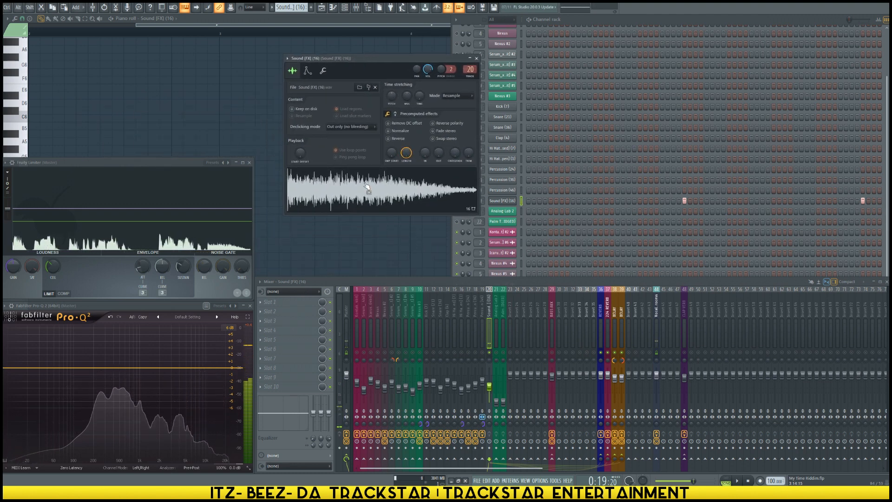
click(477, 58)
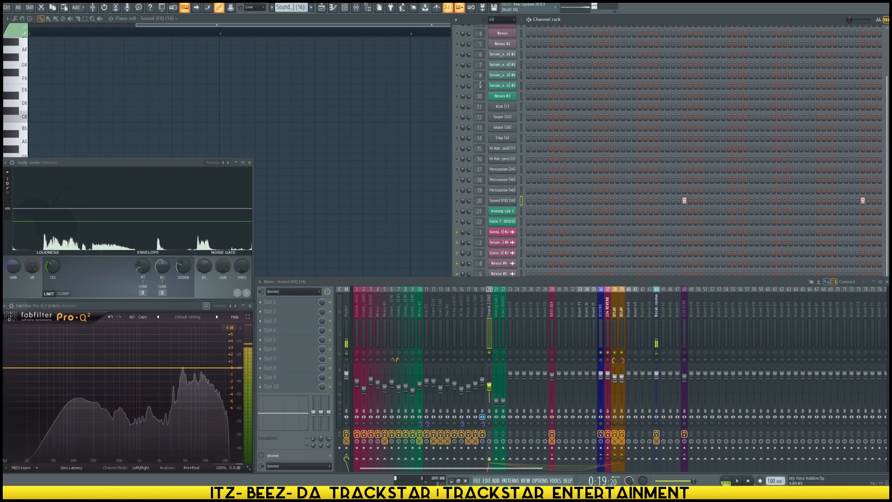
Bring back the playlist without the channel rack and switch it to the Mix Arrangement.
key(F5)
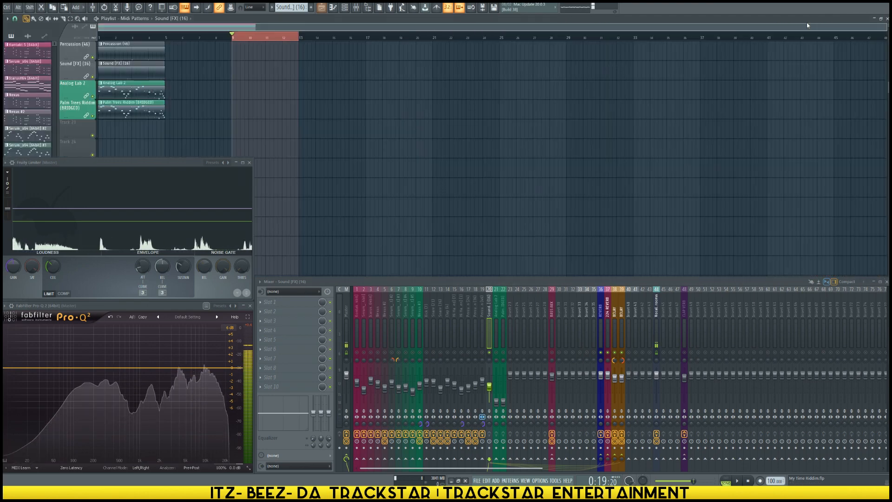
key(F6)
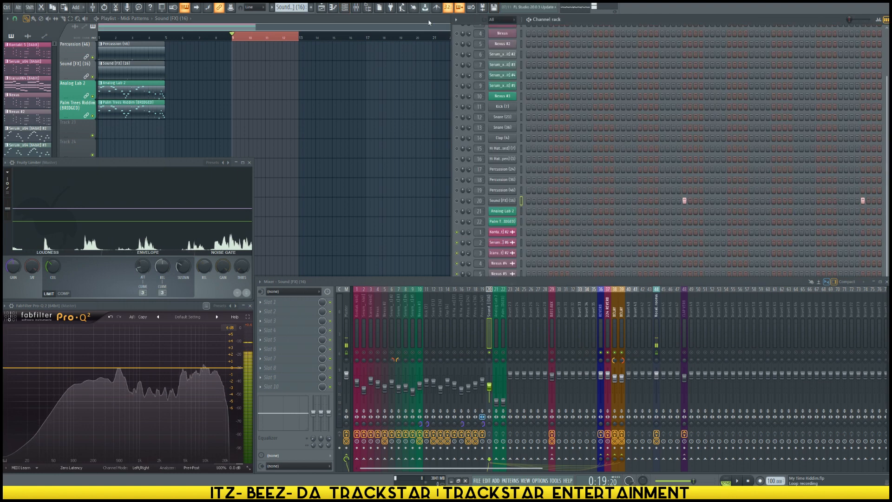
key(F6)
key(F5)
key(F5)
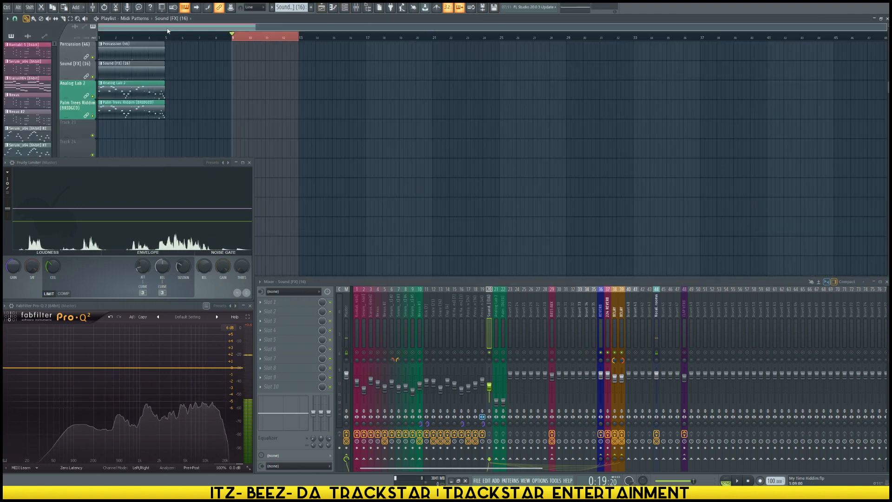
click(142, 19)
click(150, 42)
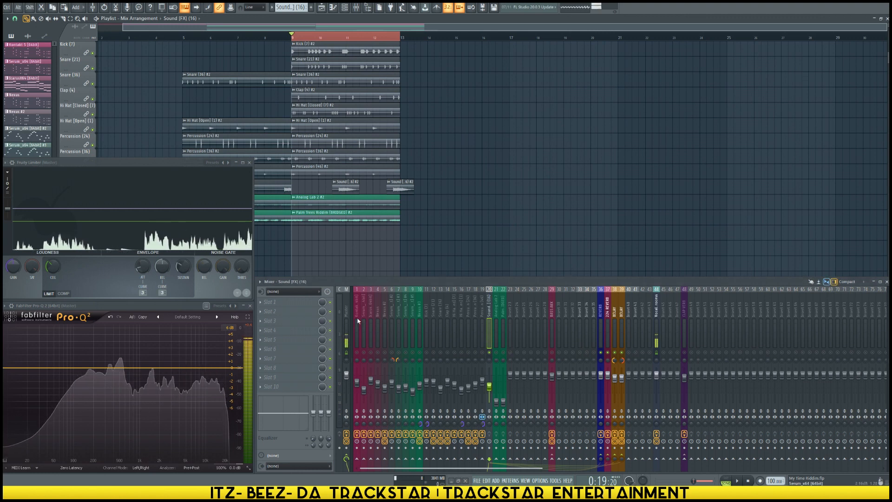
Add Fruity Parametric EQ 2 to the Sound (FX) (16) mixer track and load its Master Lo + Hi-Pass Filter preset.
click(296, 303)
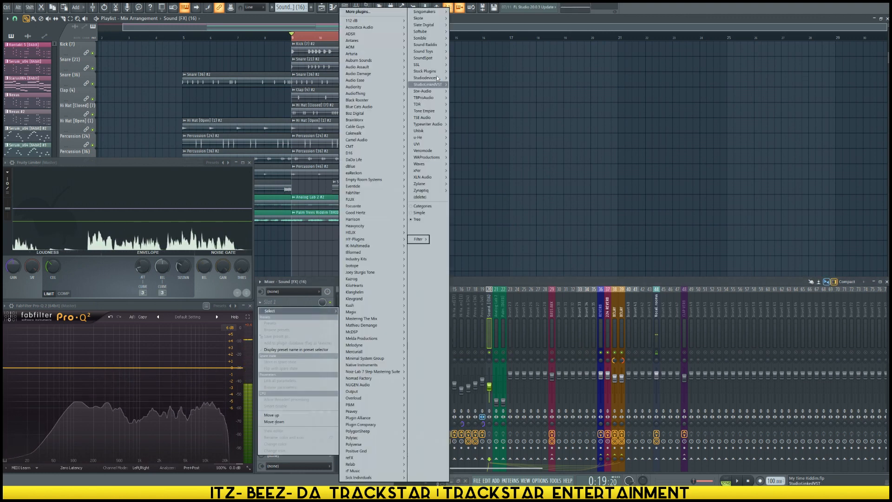
mouse_move(434, 79)
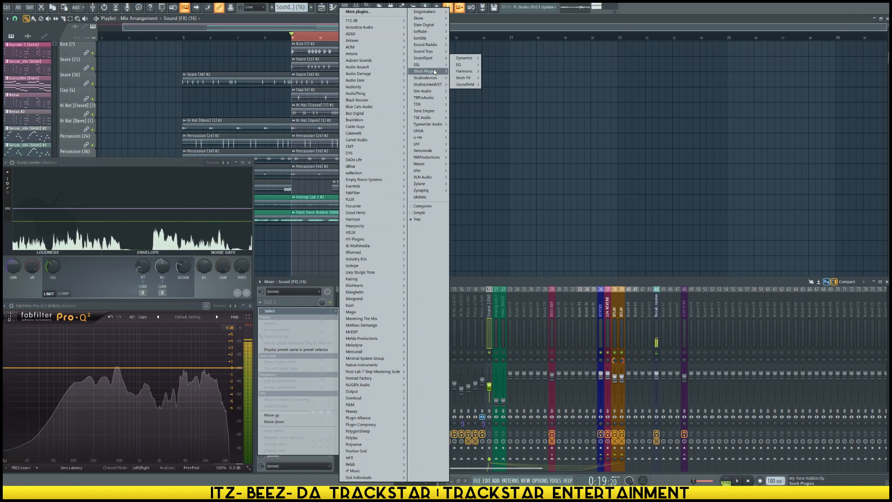
click(491, 78)
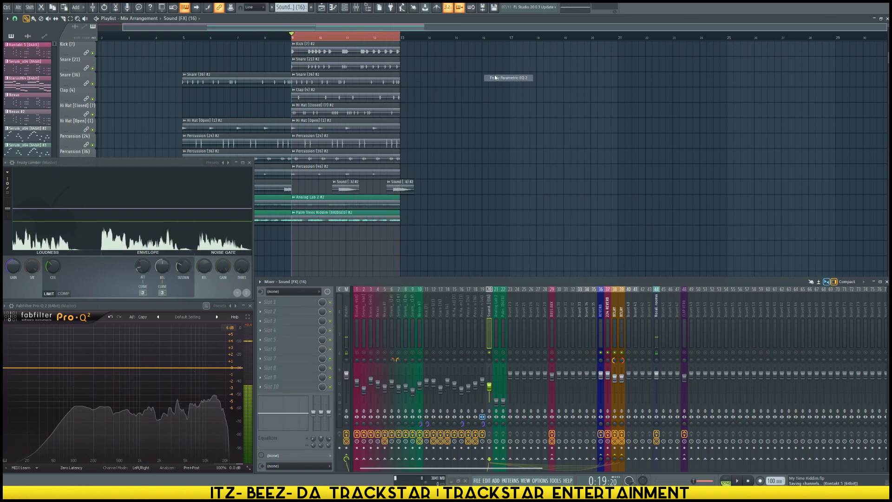
drag(138, 76, 663, 134)
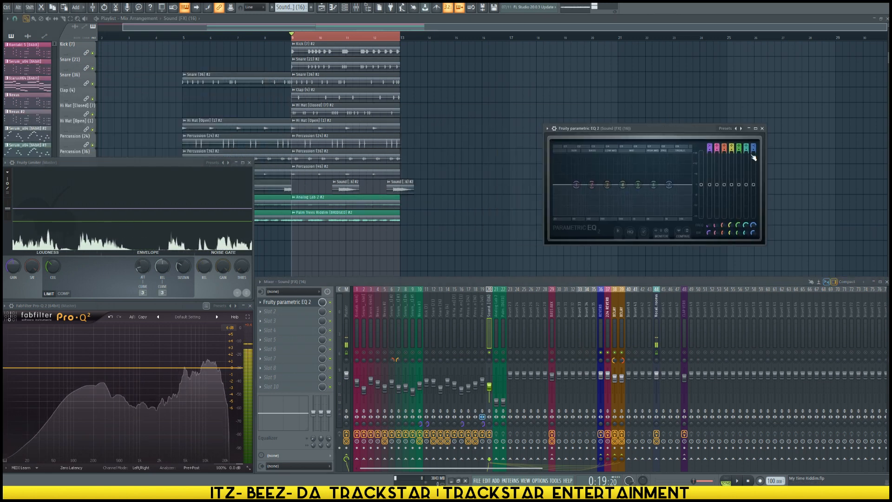
key(space)
click(739, 129)
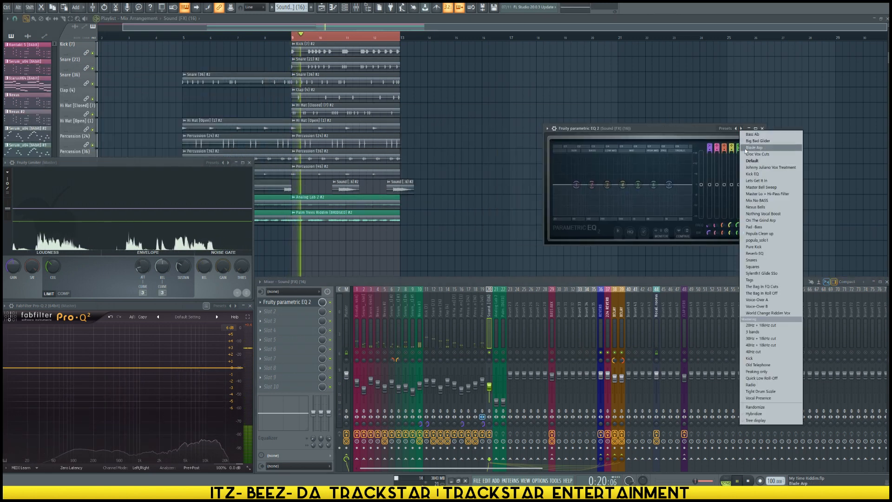
click(775, 196)
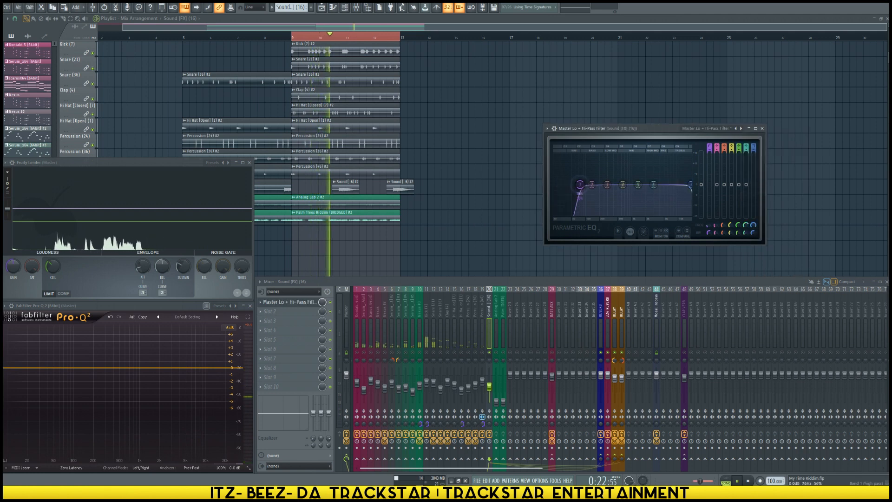
Raise the EQ's high-pass cutoff, reset band 7 and give its low-pass roll-off a gentler slope.
drag(589, 185, 608, 184)
key(space)
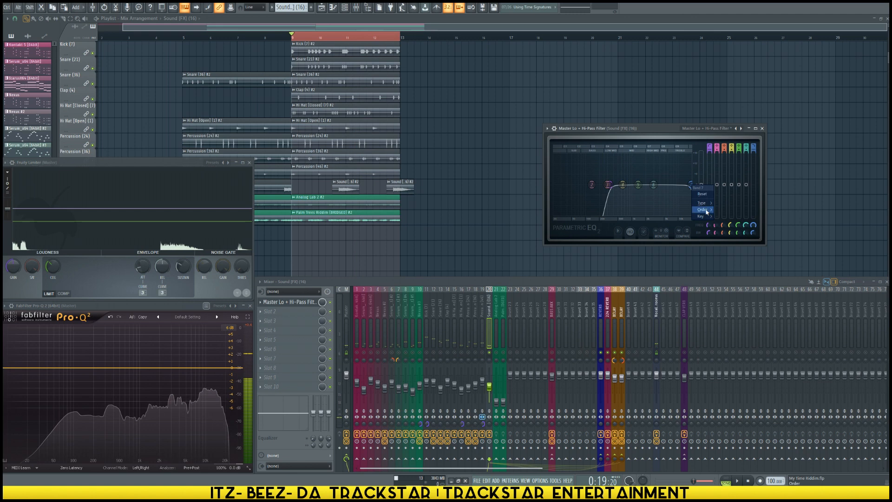
right_click(692, 185)
click(702, 194)
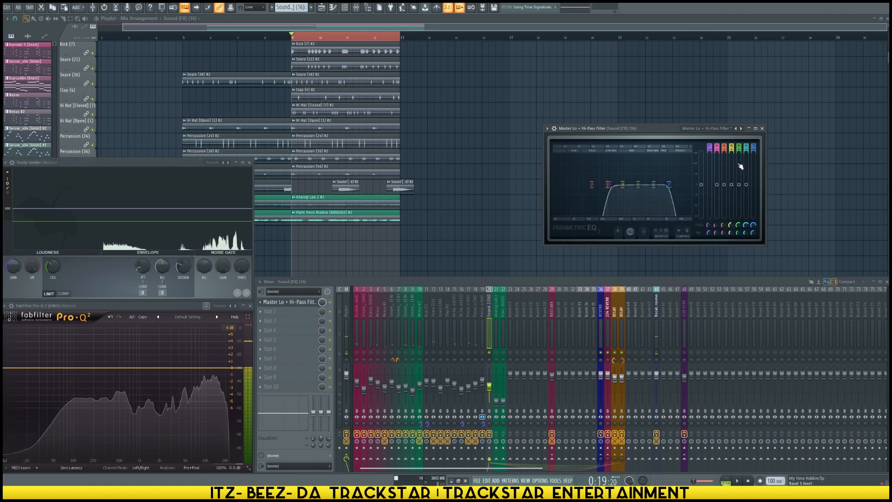
click(753, 150)
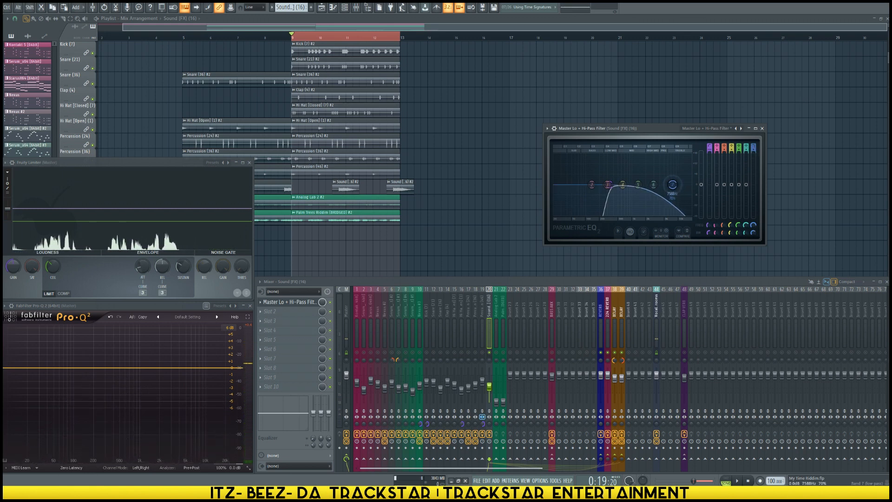
Audition the filtered Sound (FX) (16) track from its first hit, then unsolo it and play the full mix.
key(space)
click(333, 37)
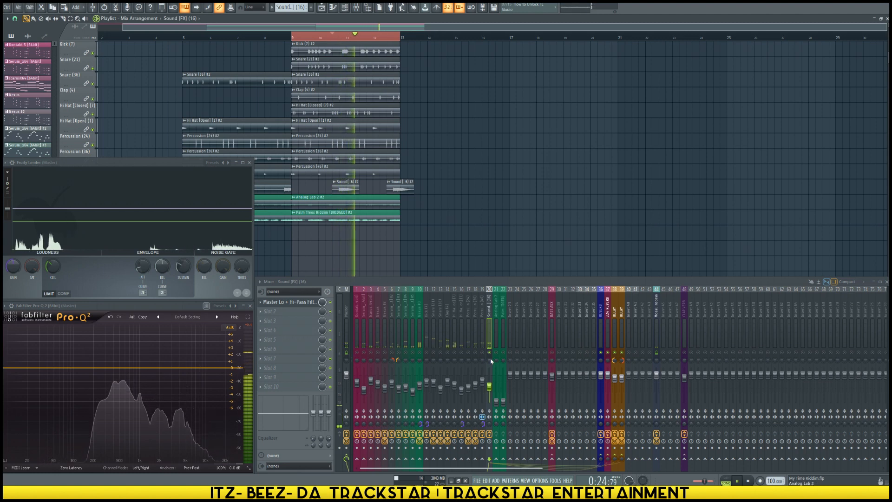
key(space)
key(space)
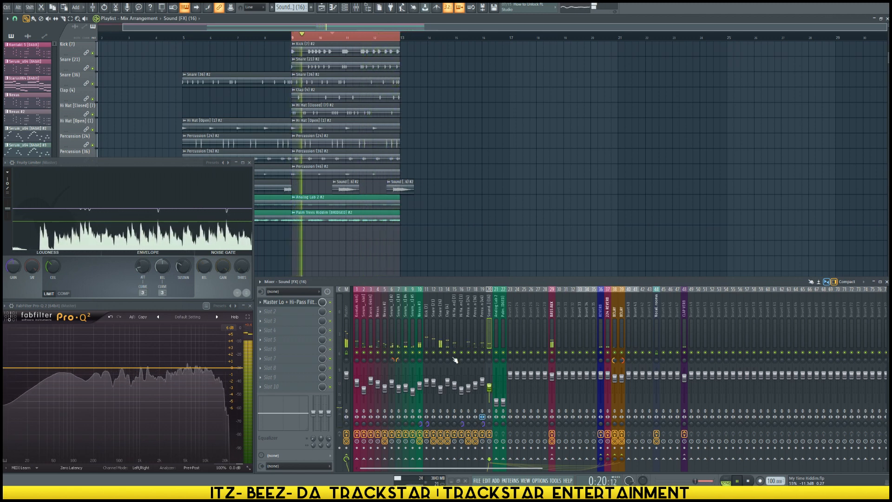
Open the Sound (FX) (16) audio clip's sampler settings and apply a fade-out to the sample.
double_click(345, 188)
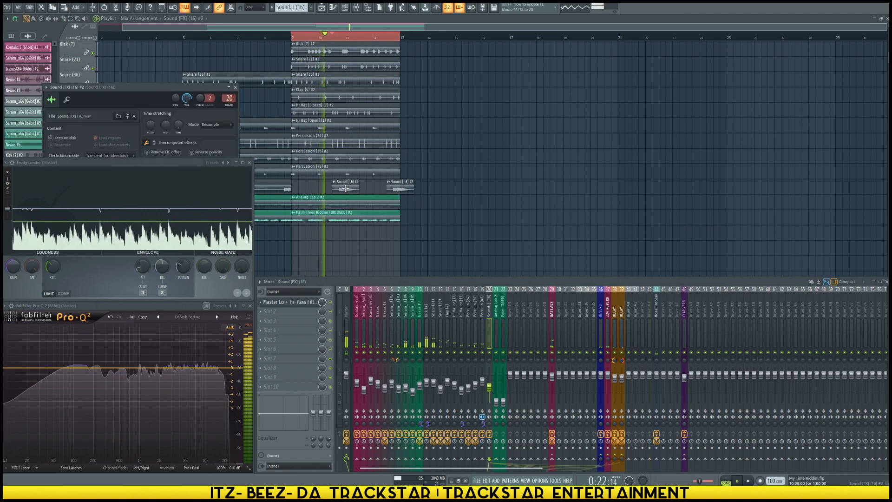
drag(111, 87, 579, 66)
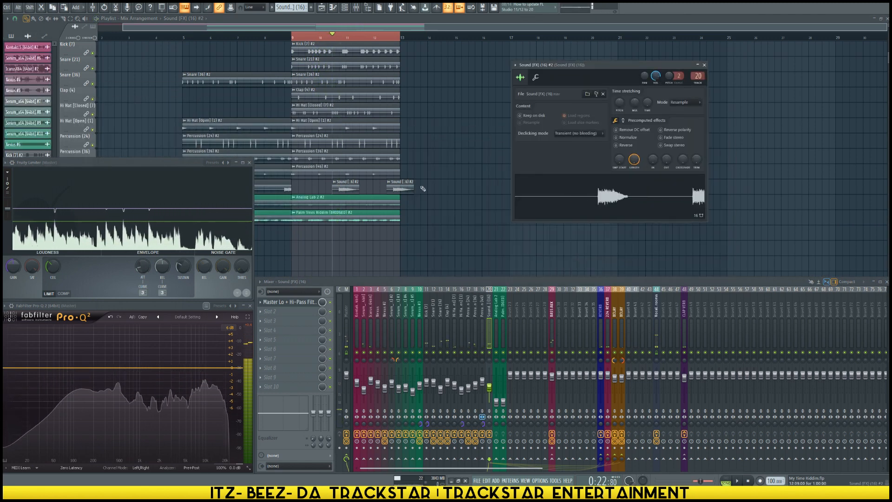
click(663, 138)
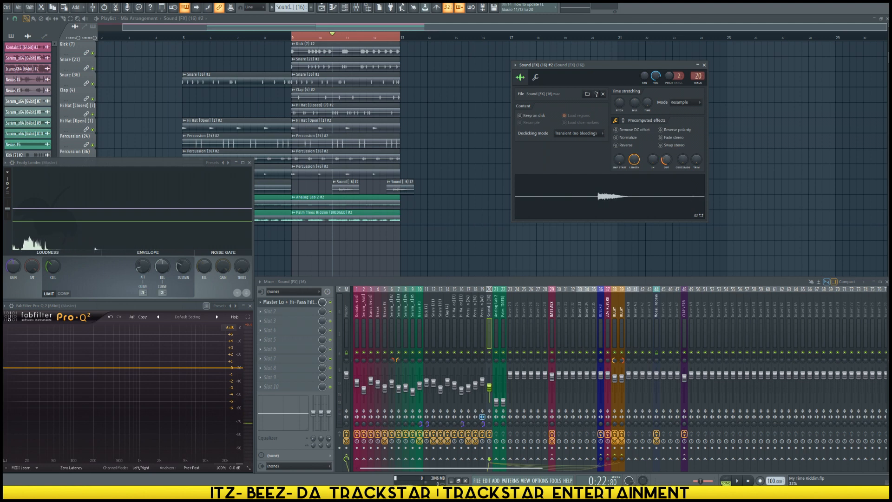
Play the mix while raising the Sound (FX) (16) track's volume and fine-tuning its clip's fade-out.
key(space)
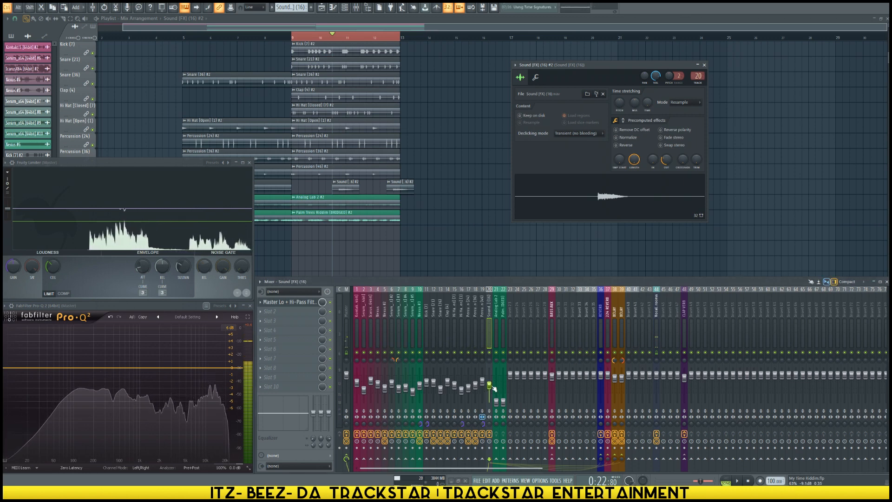
key(space)
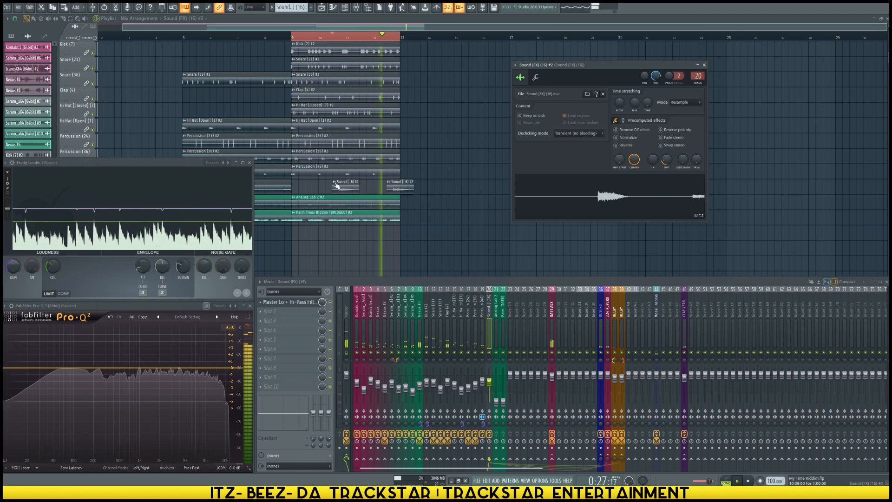
key(space)
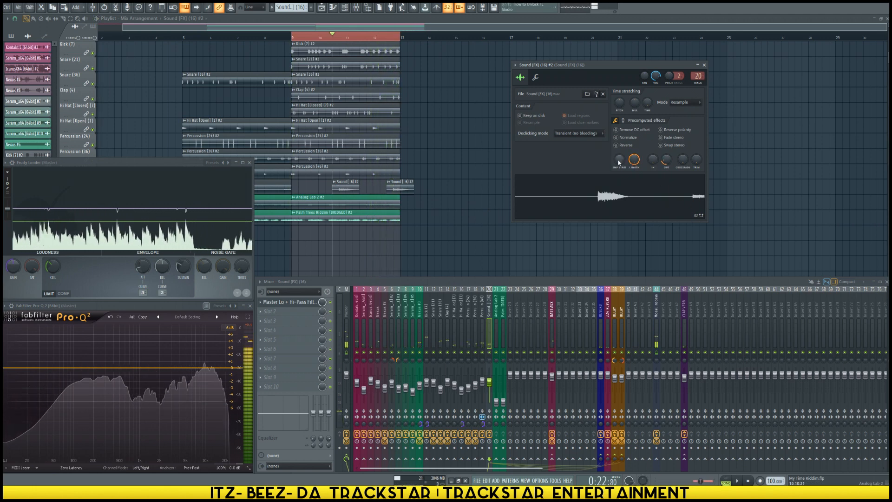
drag(620, 158, 620, 154)
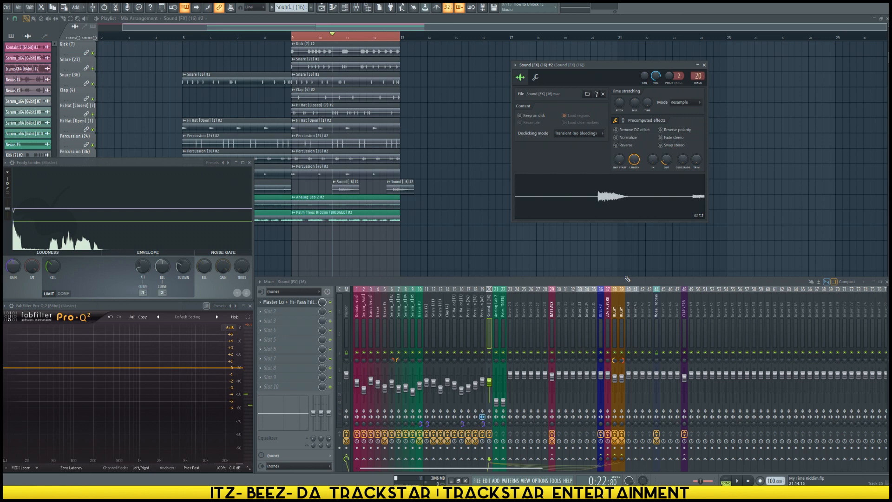
click(662, 219)
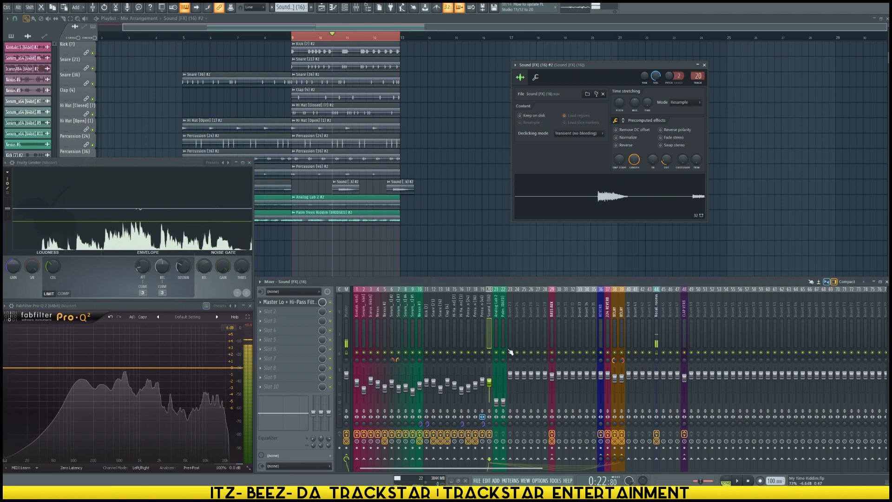
Raise the low-pass cutoff in the Sound (FX) (16) track's EQ and check it in the full mix.
click(301, 303)
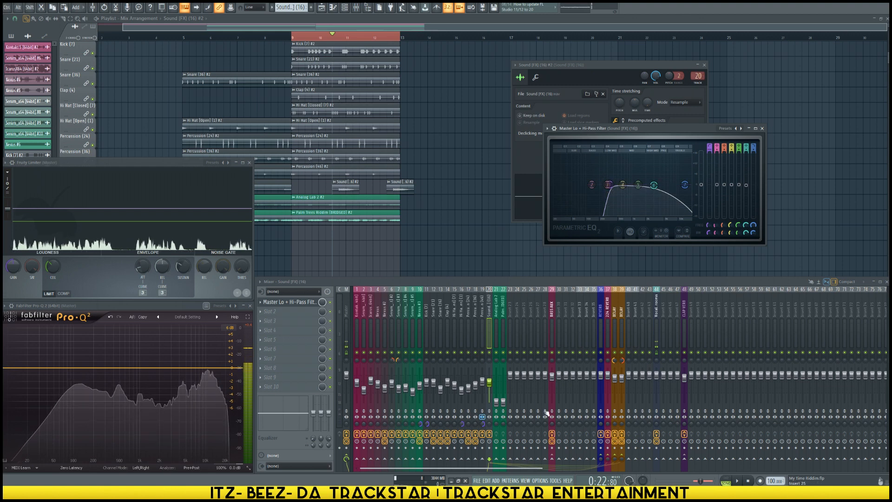
key(space)
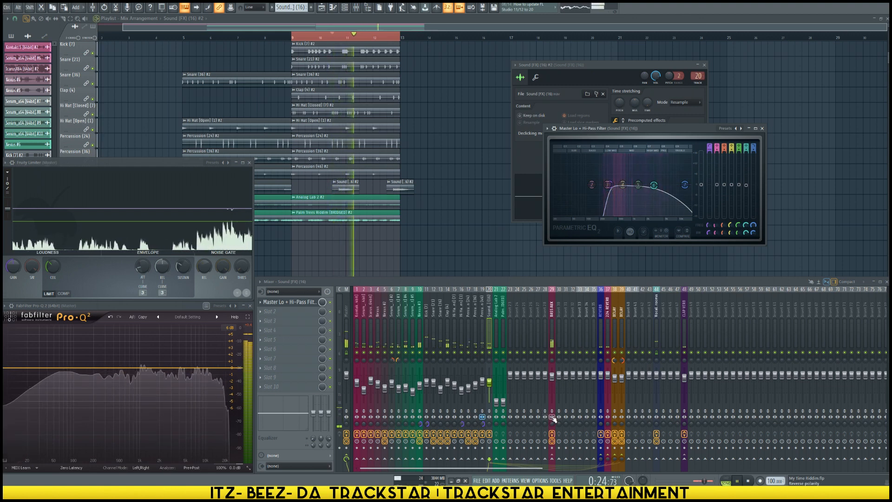
key(space)
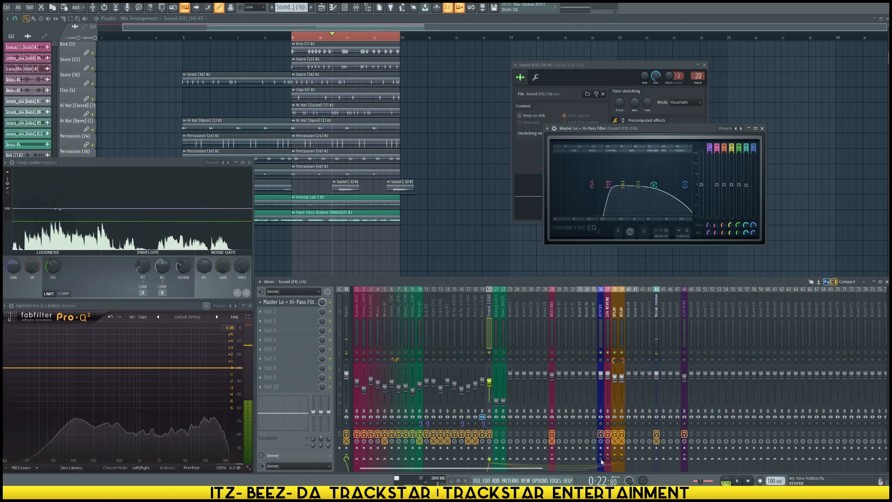
Send the Sound (FX) (16) track to the REVERB mixer track and play the full mix.
key(space)
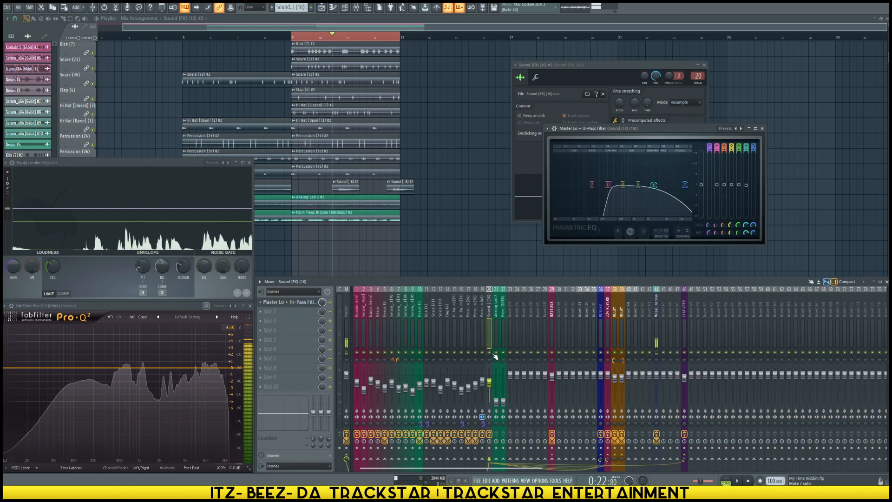
key(space)
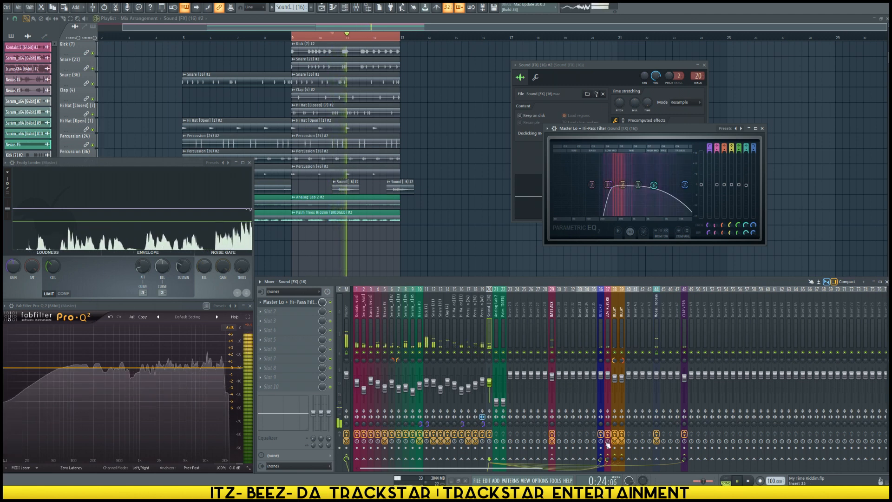